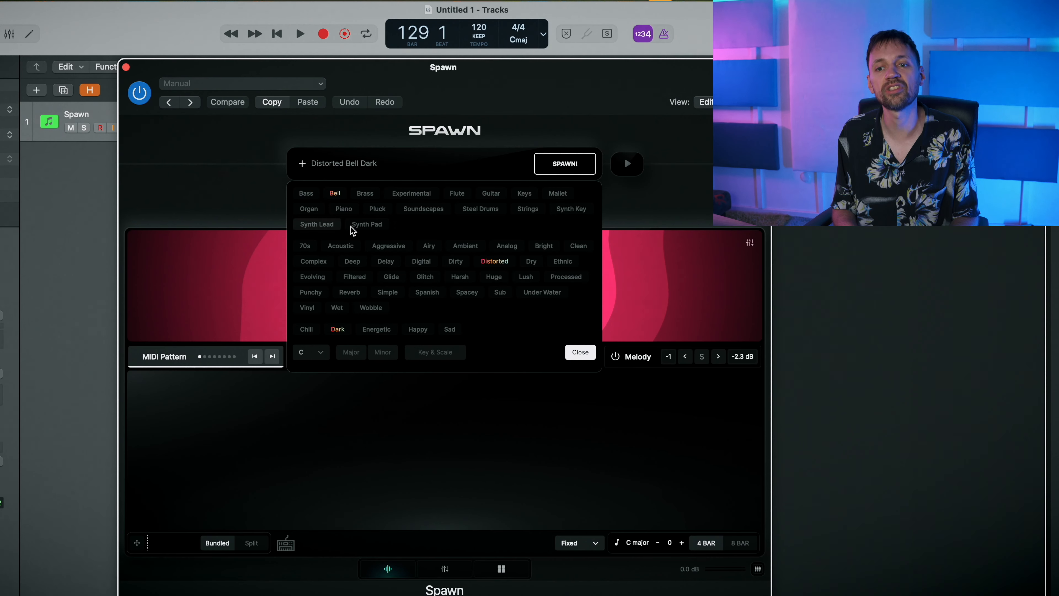
Generate sound sets from the Distorted, Bell and Dark tags and audition them from the start of the project
click(542, 169)
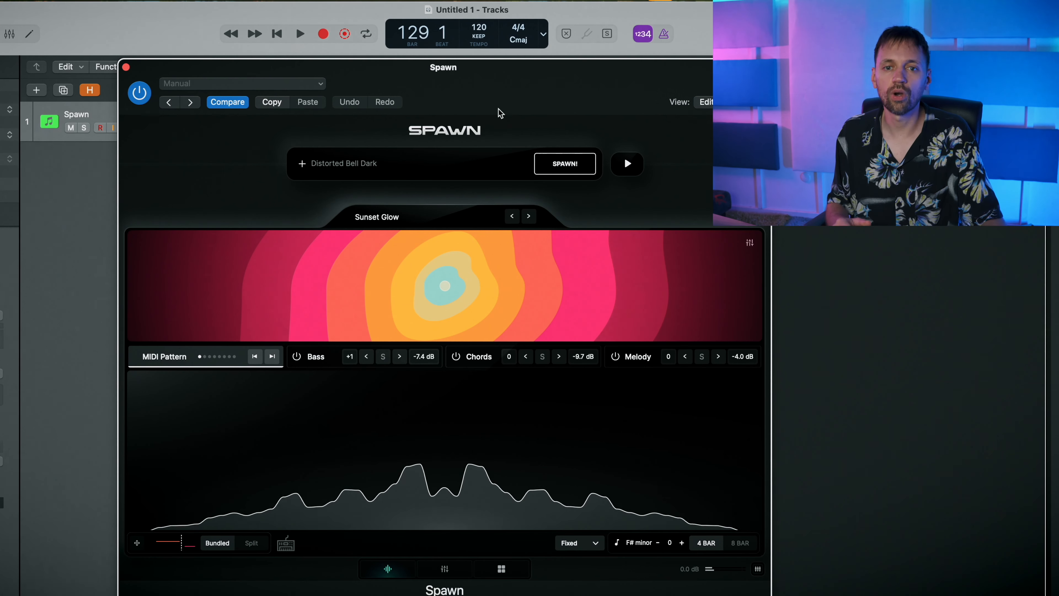
drag(500, 113, 514, 184)
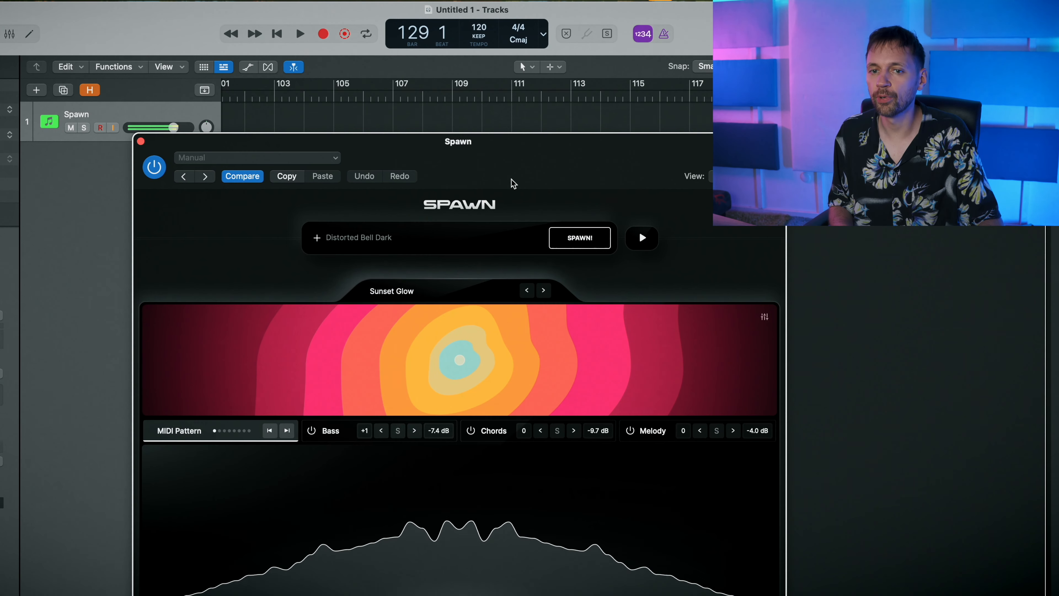
key(Return)
scroll(412, 119, left, 7)
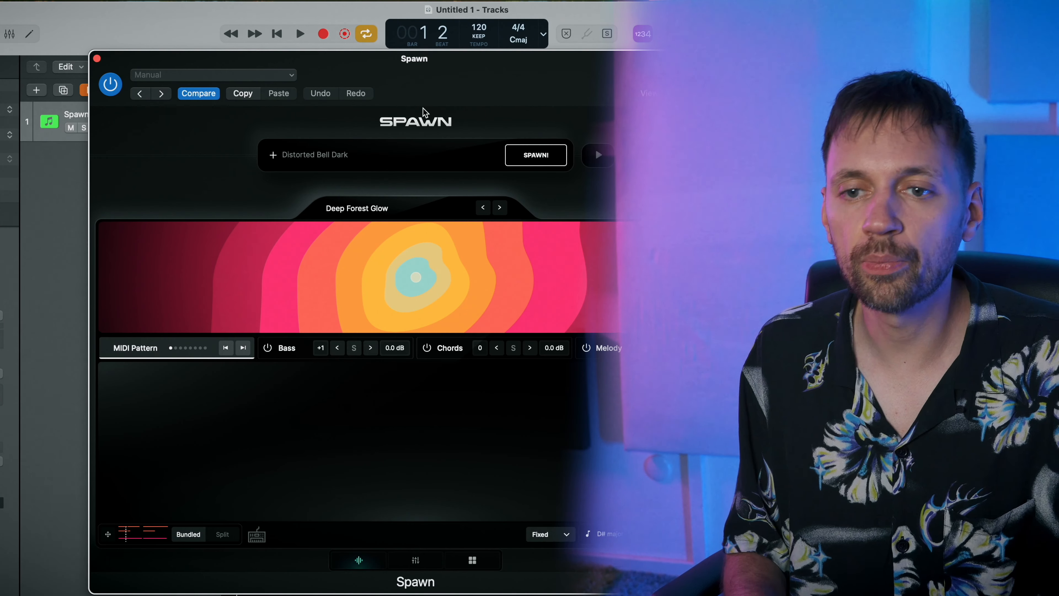
key(space)
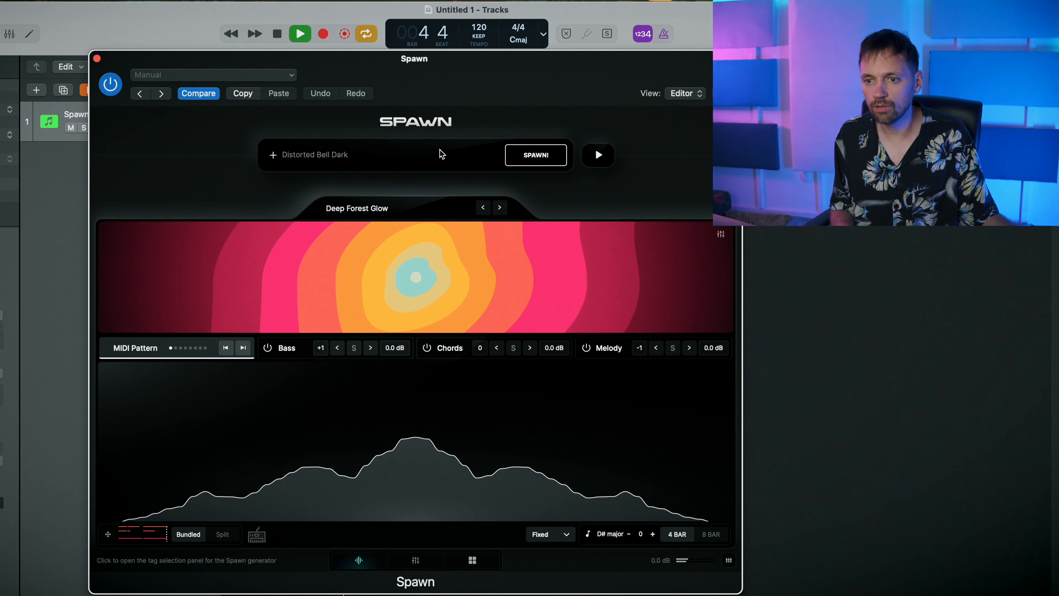
click(540, 163)
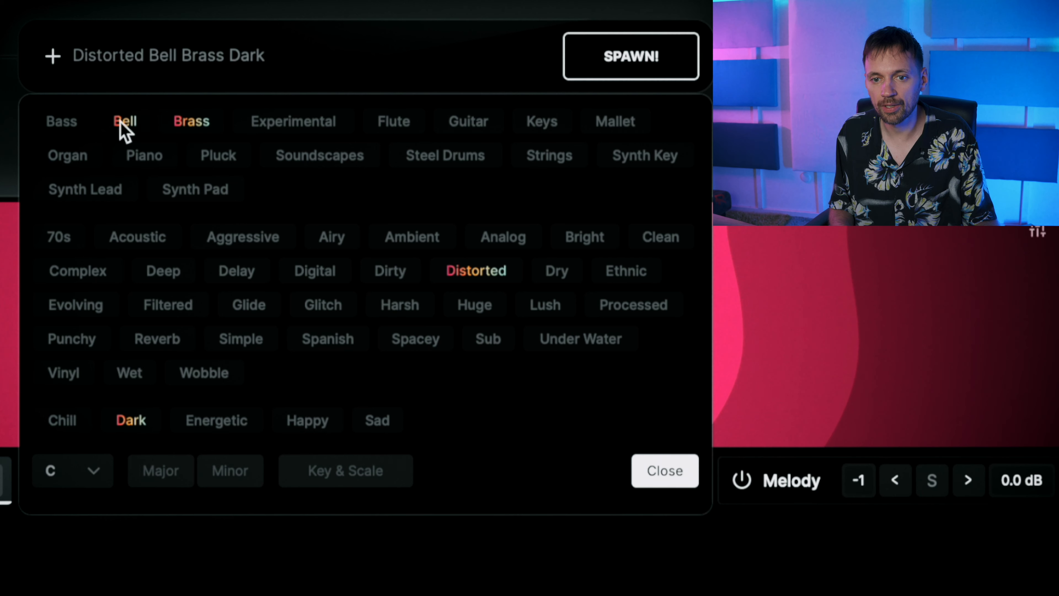
Change the generator tags to Analog, Brass and Chill, and spawn a new sound set
click(133, 127)
click(479, 269)
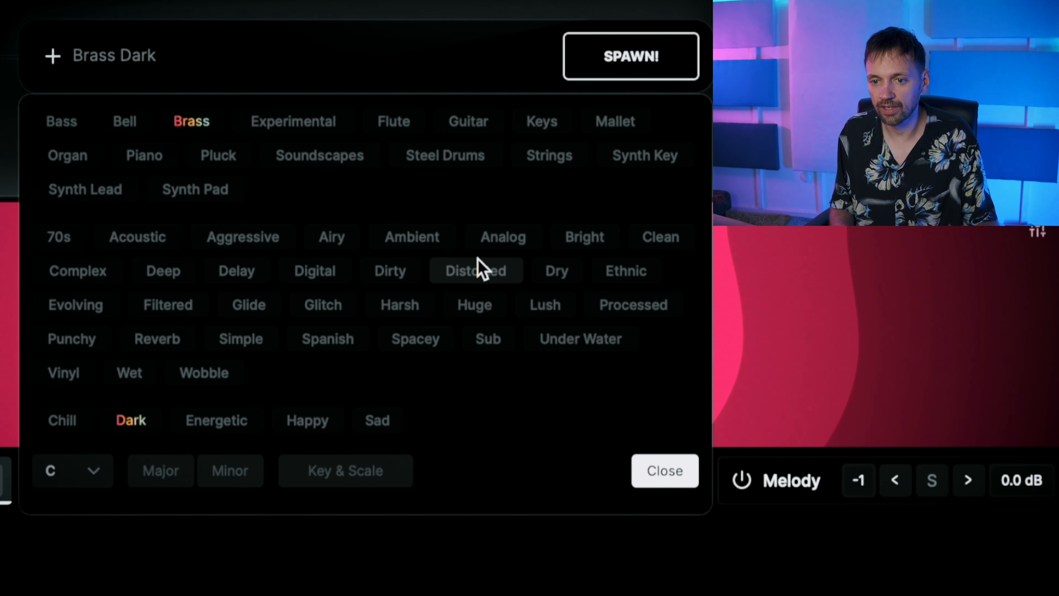
click(506, 241)
click(108, 422)
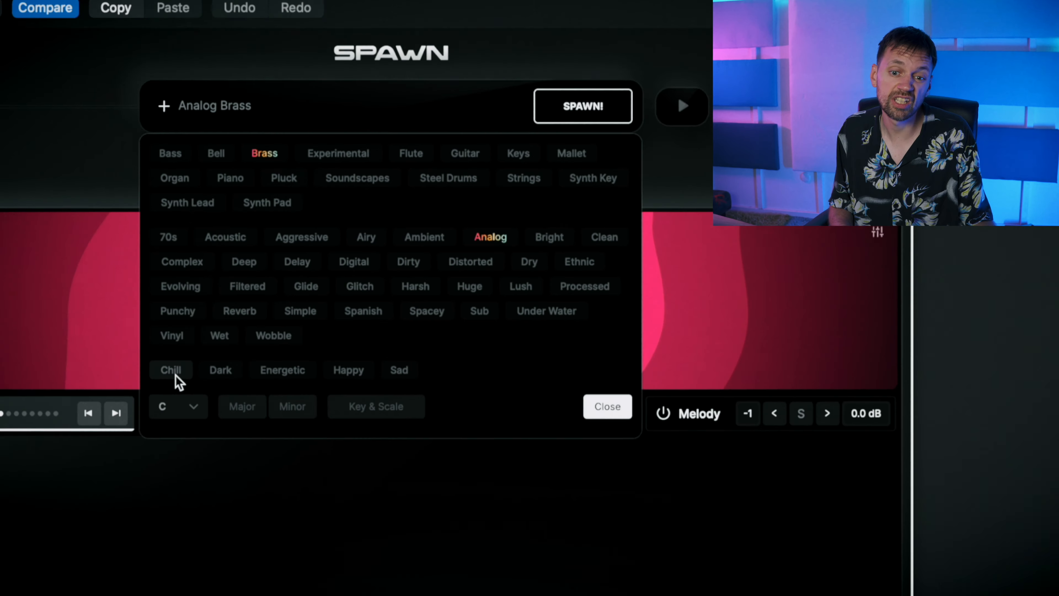
click(63, 420)
click(526, 154)
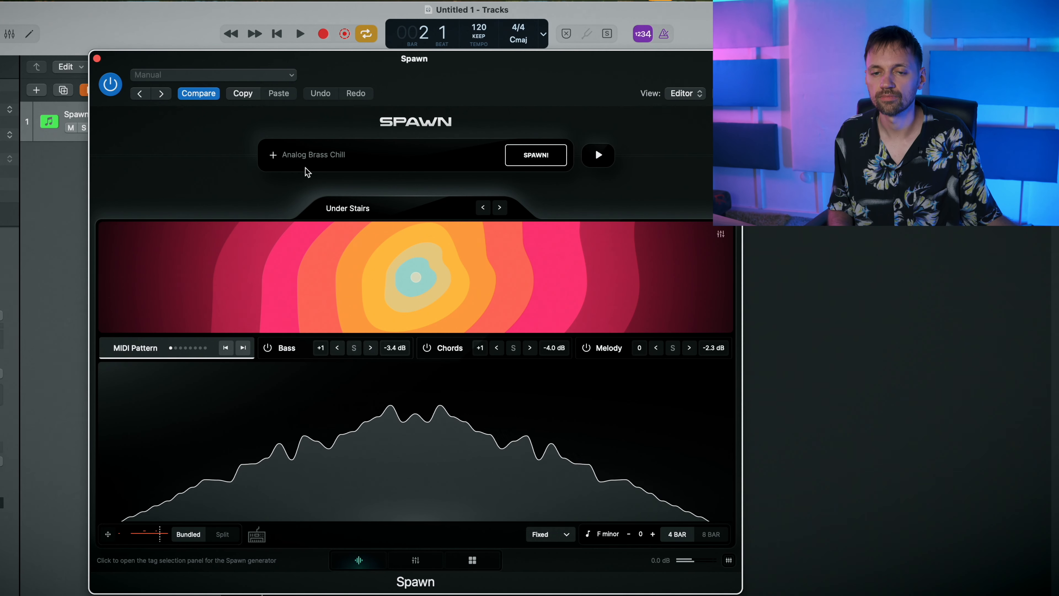
Replace the Analog tag with Aggressive and spawn a new sound set
click(273, 157)
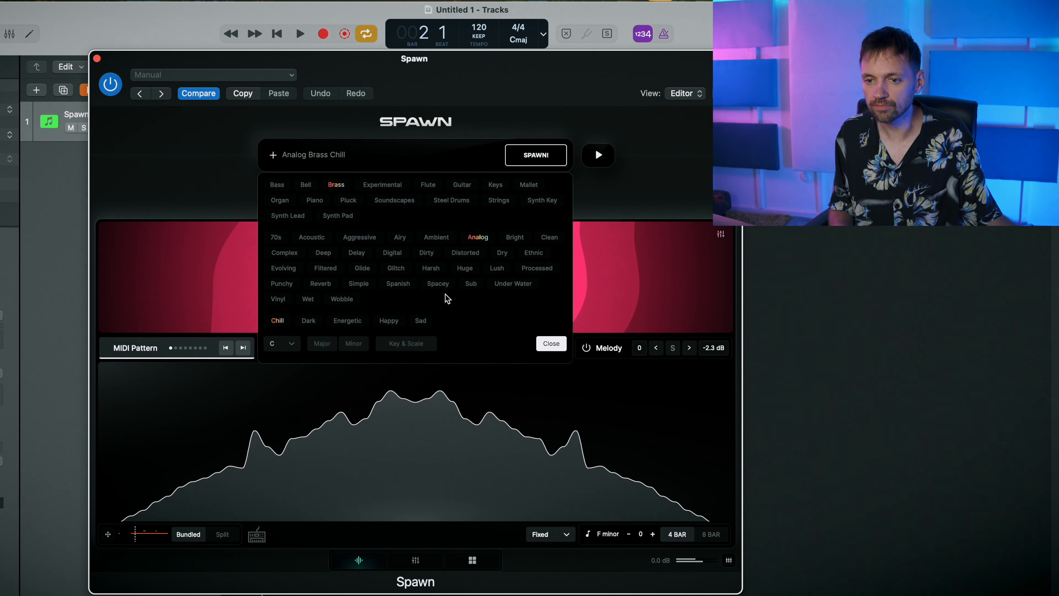
click(478, 237)
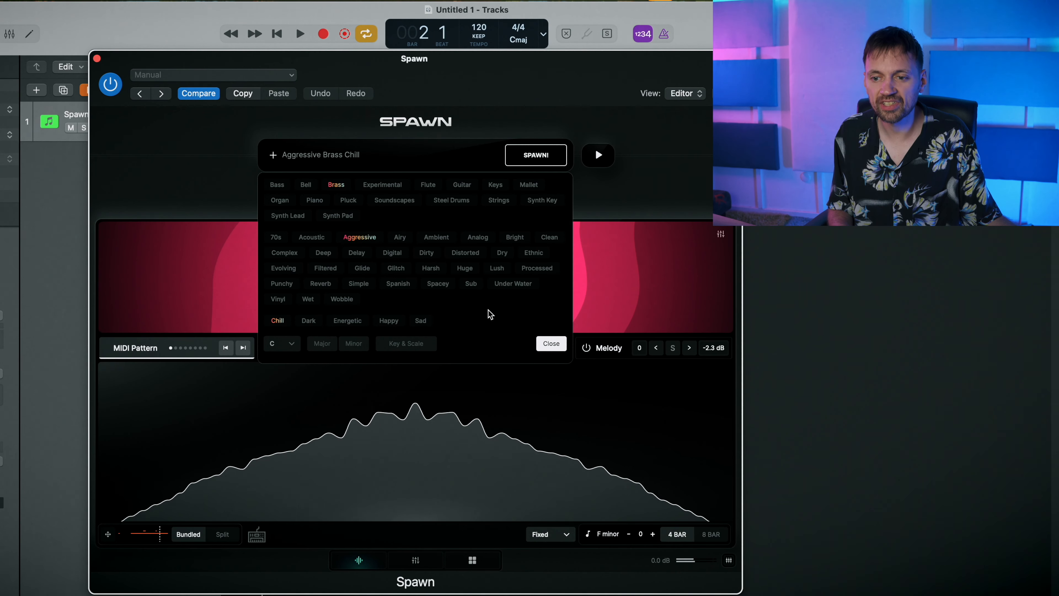
click(551, 343)
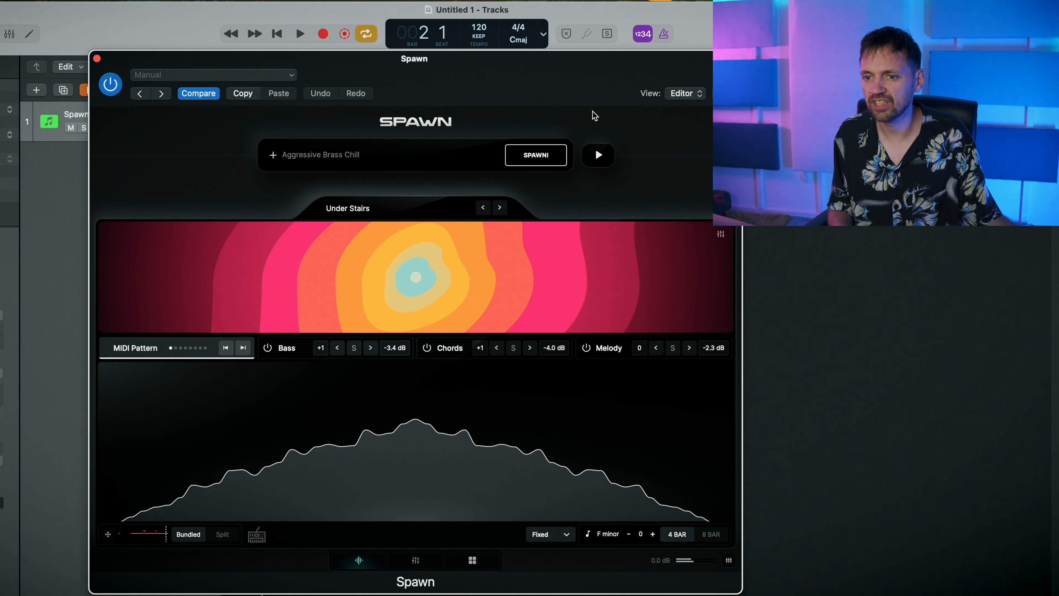
click(543, 158)
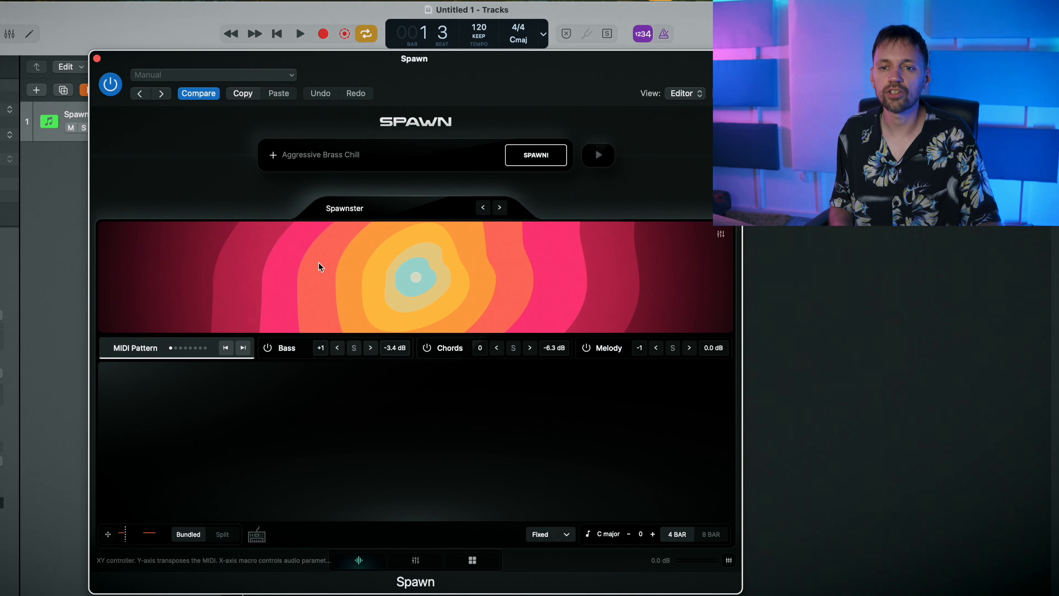
Step forward through the spawned sound sets during playback until Intrusive is loaded
click(499, 207)
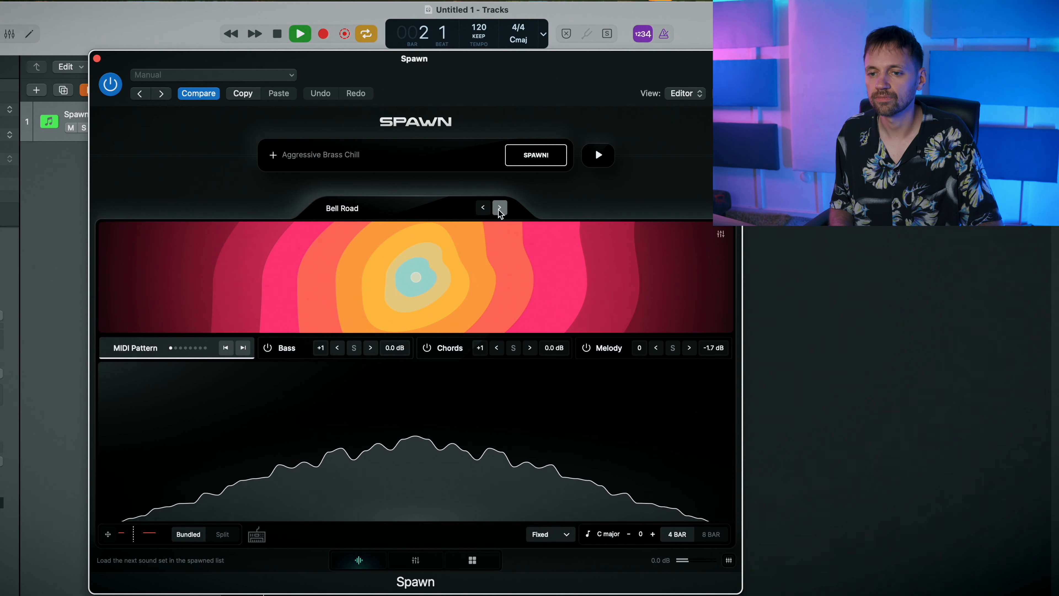
click(499, 208)
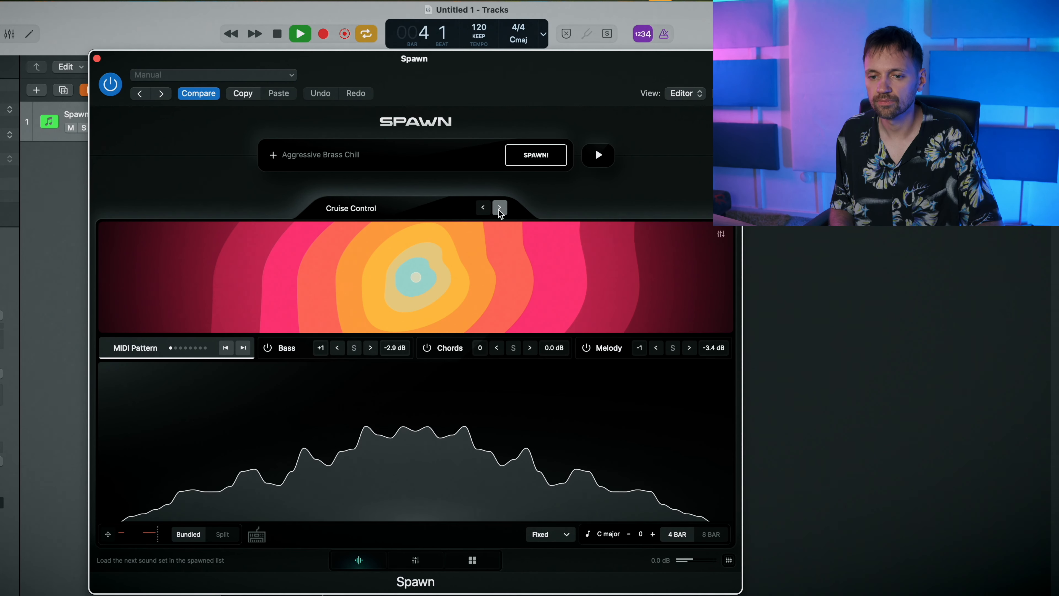
click(499, 208)
Mute the Chords and Bass layers and delete the first two long low notes from the Melody clip
click(427, 349)
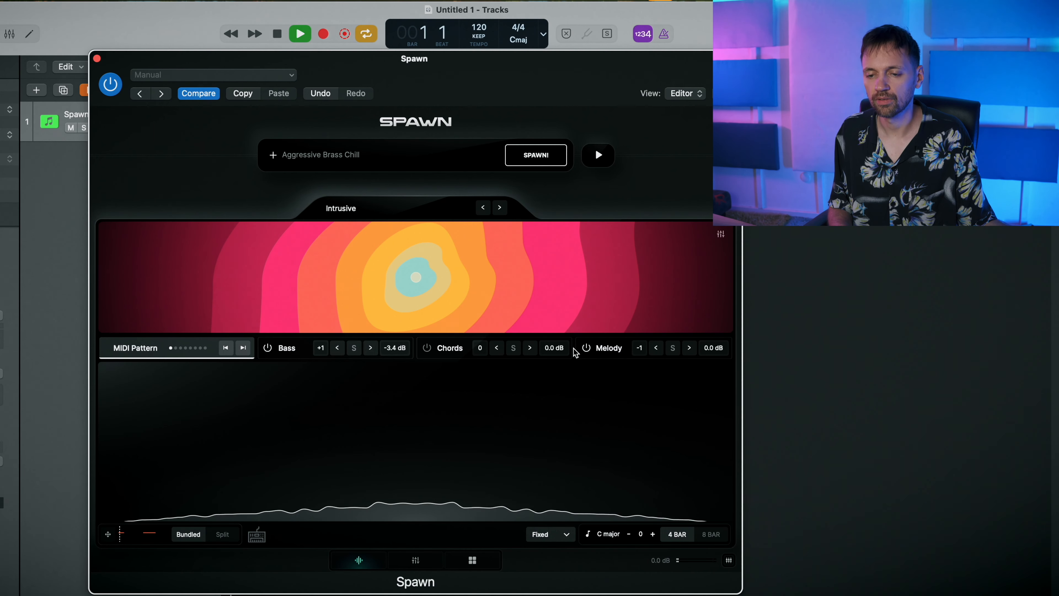
click(608, 348)
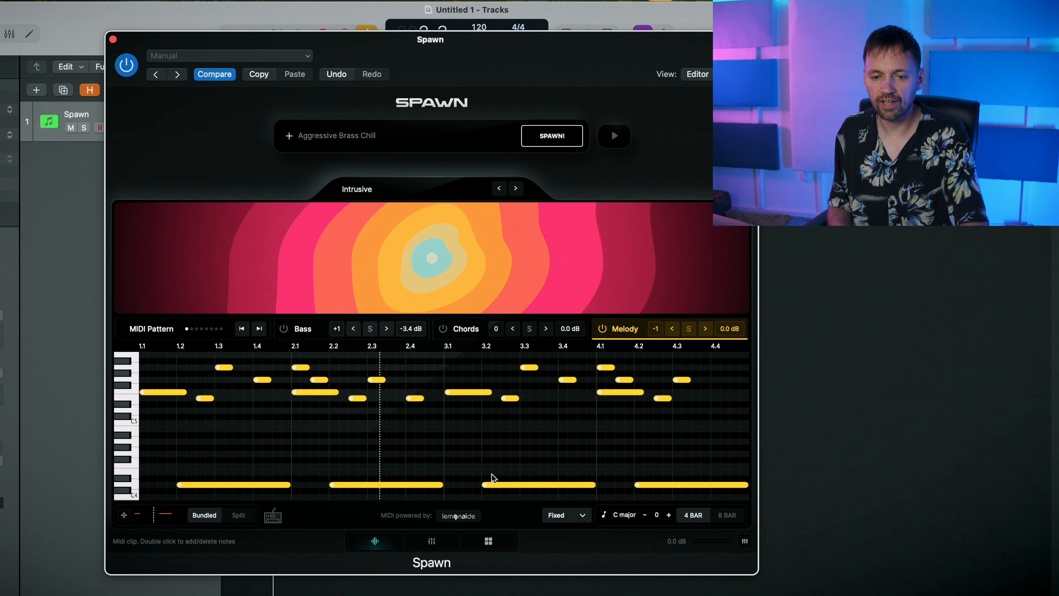
click(215, 485)
double_click(215, 485)
double_click(354, 485)
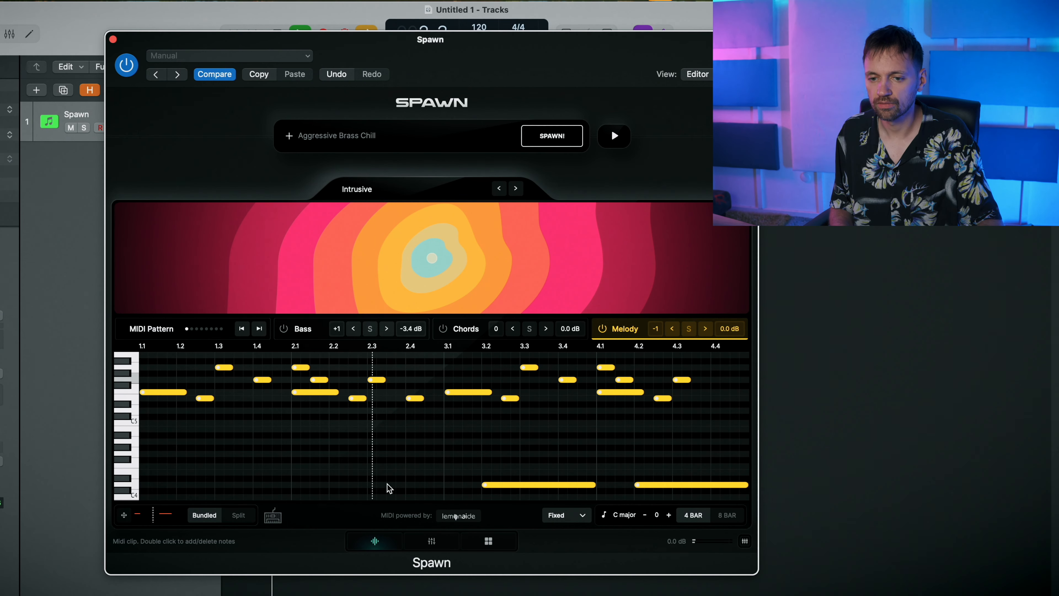
click(602, 330)
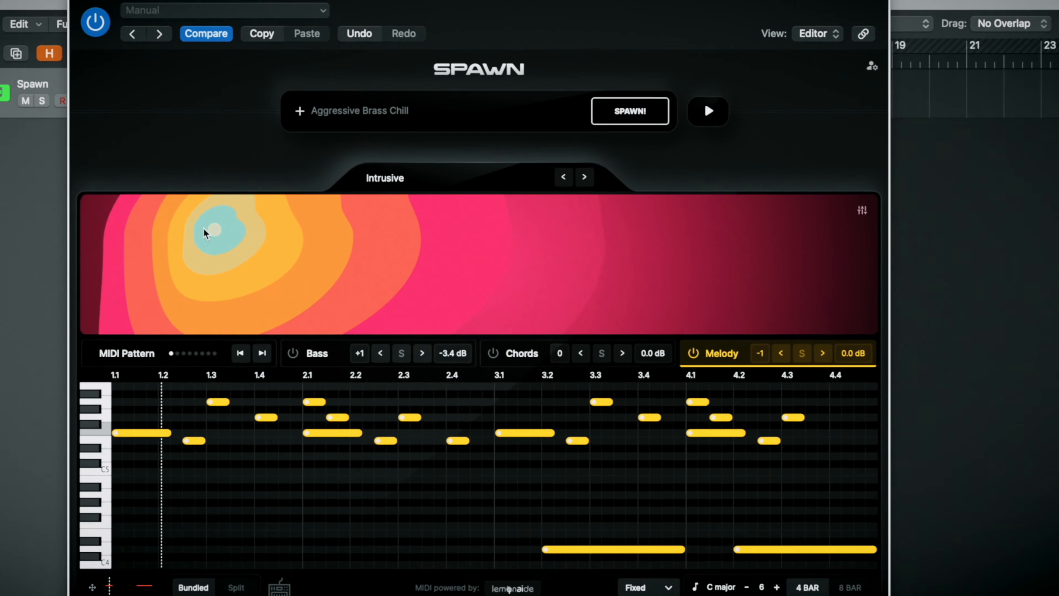
Sweep the XY controller around to vary the transposition and effects, ending near the centre with transposition at 0
drag(204, 228, 60, 342)
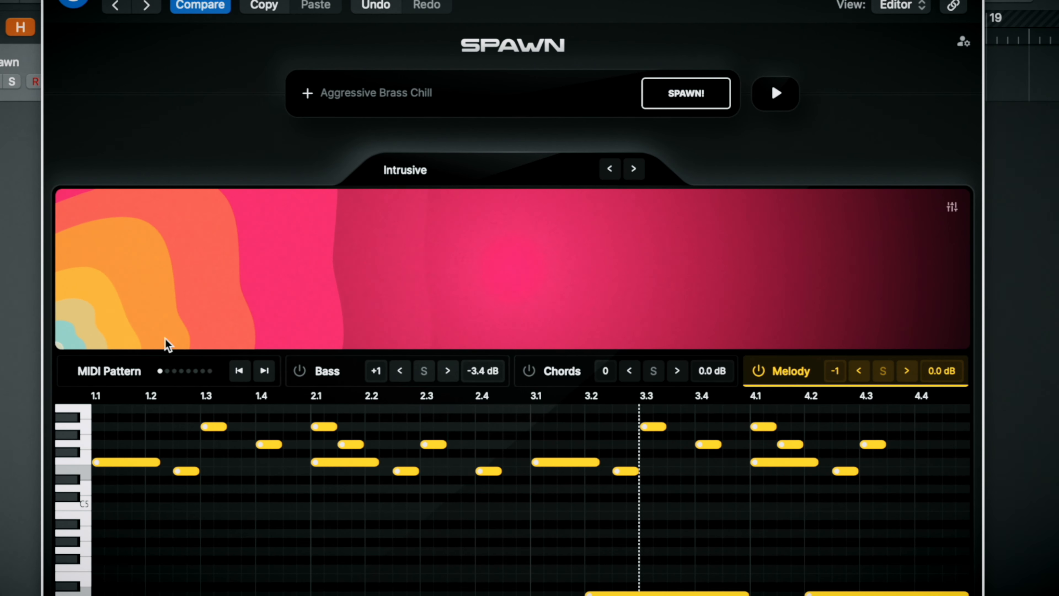
click(405, 341)
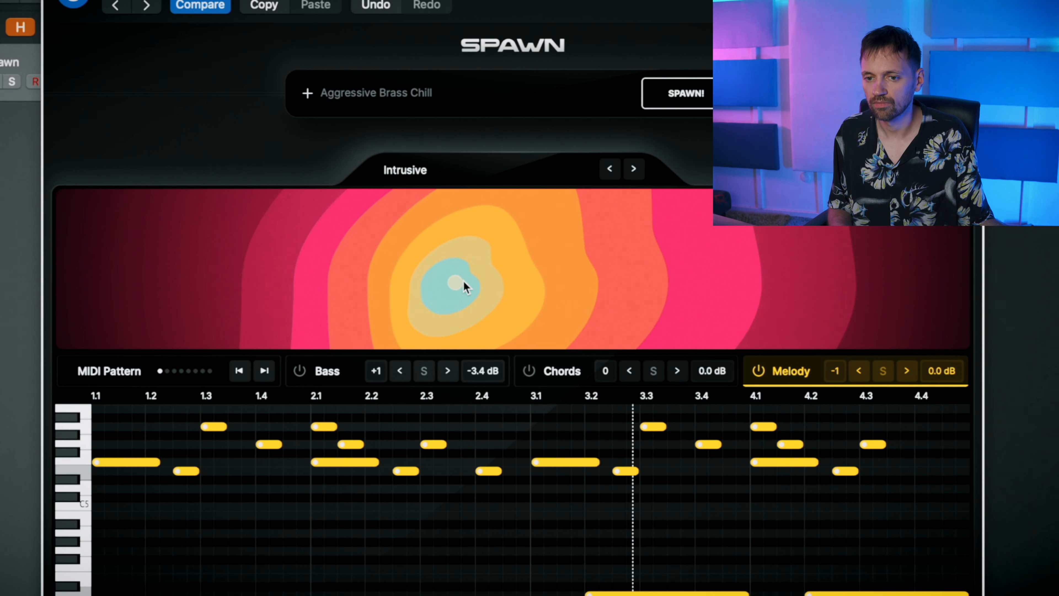
drag(463, 280, 528, 348)
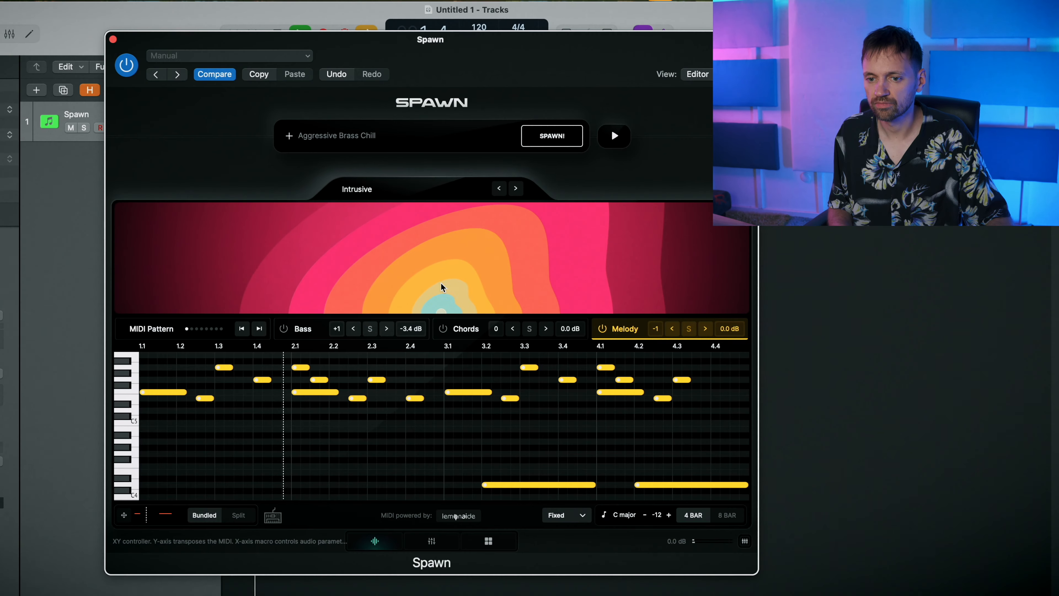
drag(514, 304, 488, 268)
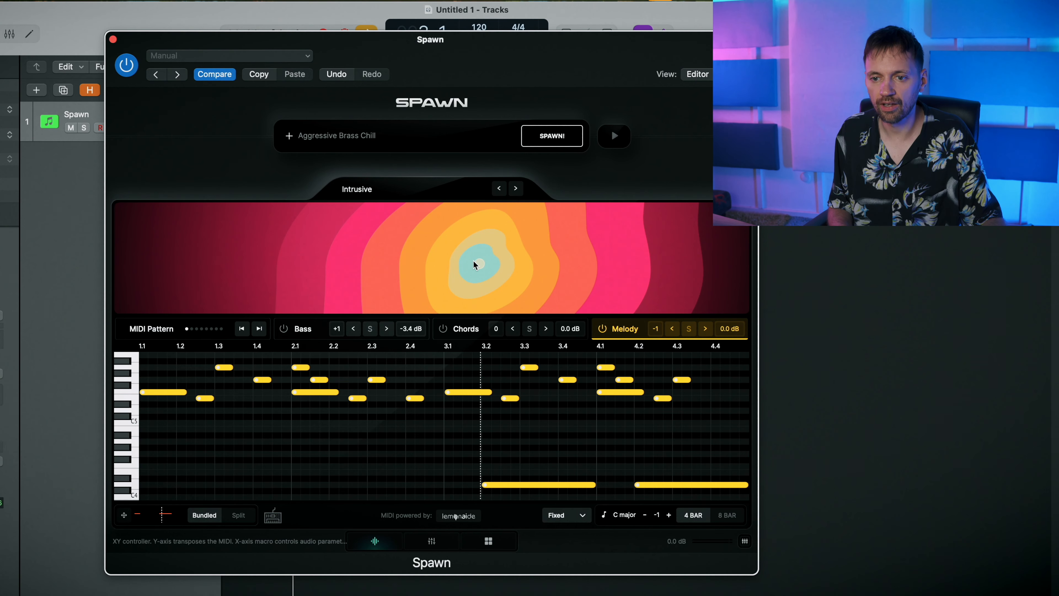
mouse_move(474, 264)
mouse_down()
mouse_move(246, 262)
mouse_move(239, 254)
mouse_move(478, 254)
mouse_move(502, 266)
mouse_move(522, 257)
mouse_move(340, 258)
mouse_move(461, 251)
mouse_up()
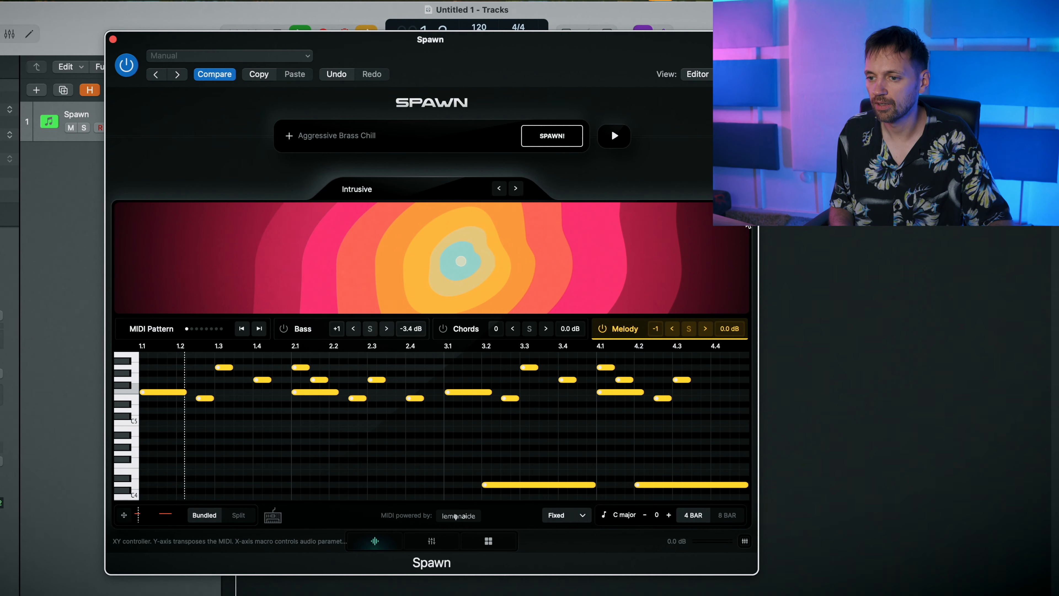
Reassign the XY controller's second macro parameter to DistortionMix
click(738, 215)
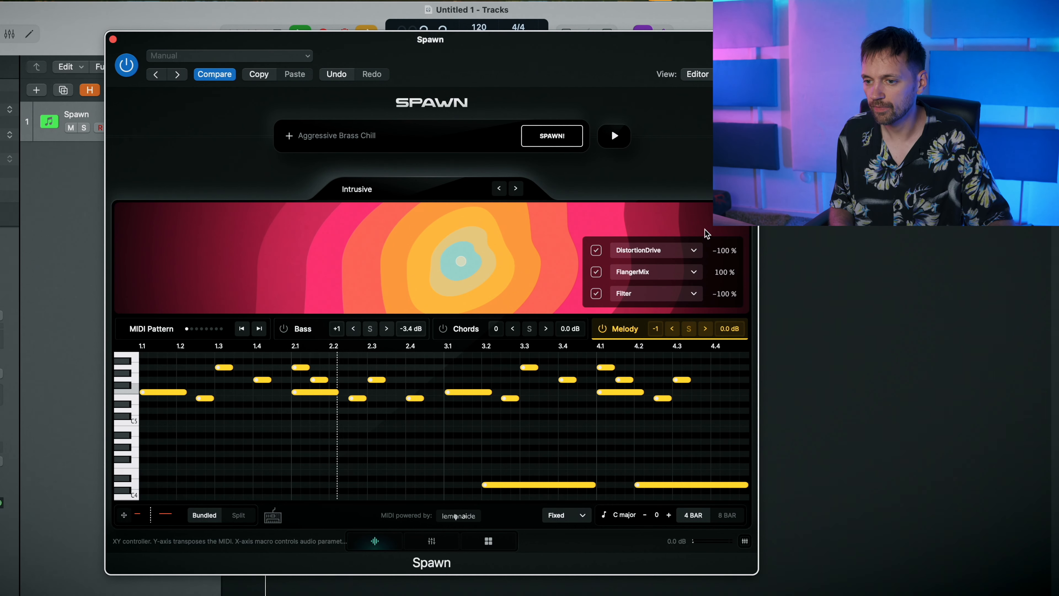
click(618, 251)
click(620, 255)
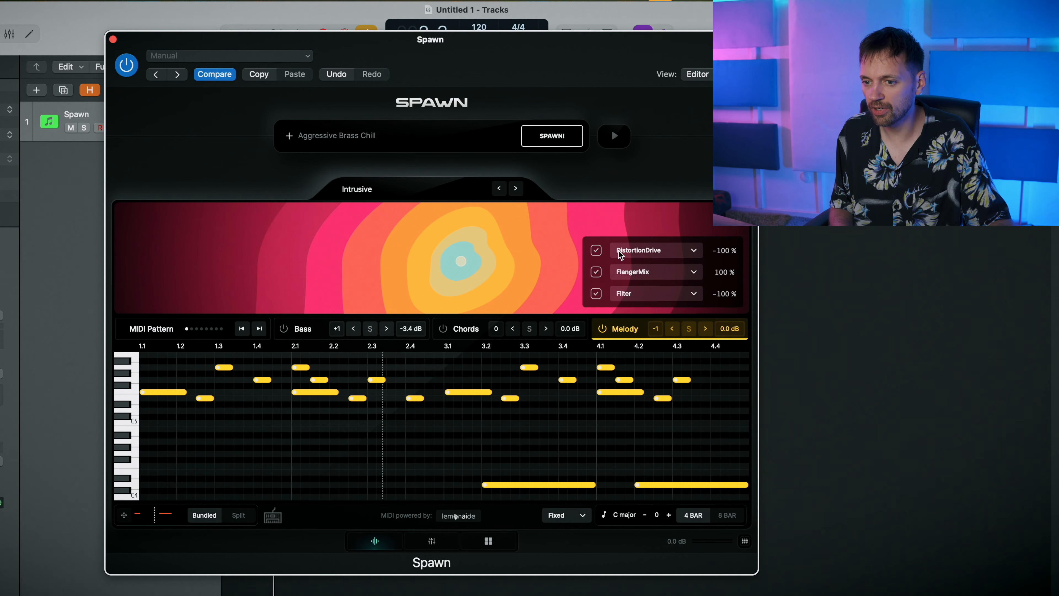
click(642, 275)
click(641, 312)
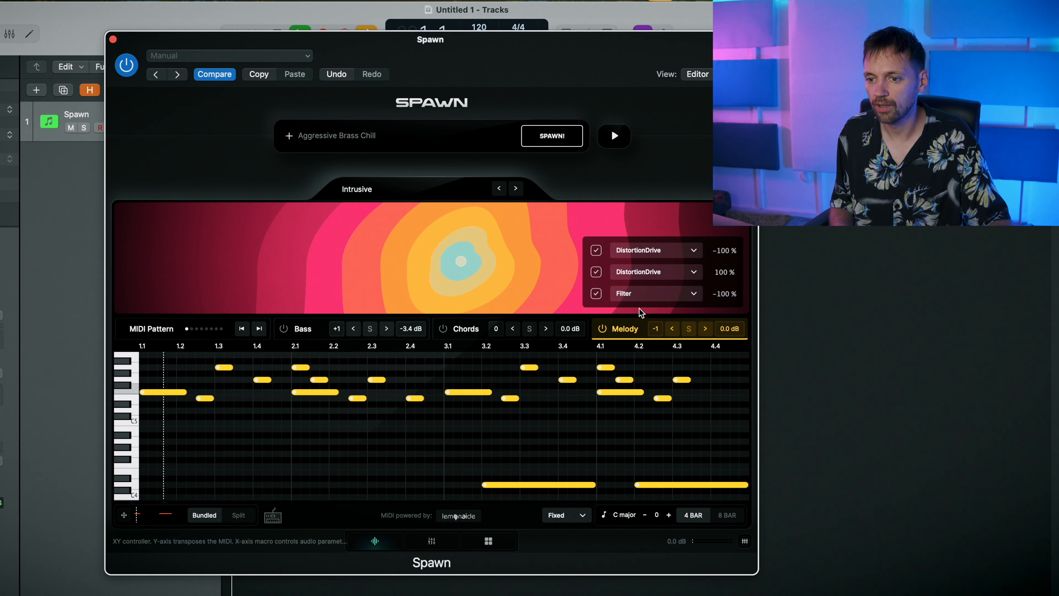
click(644, 272)
click(642, 319)
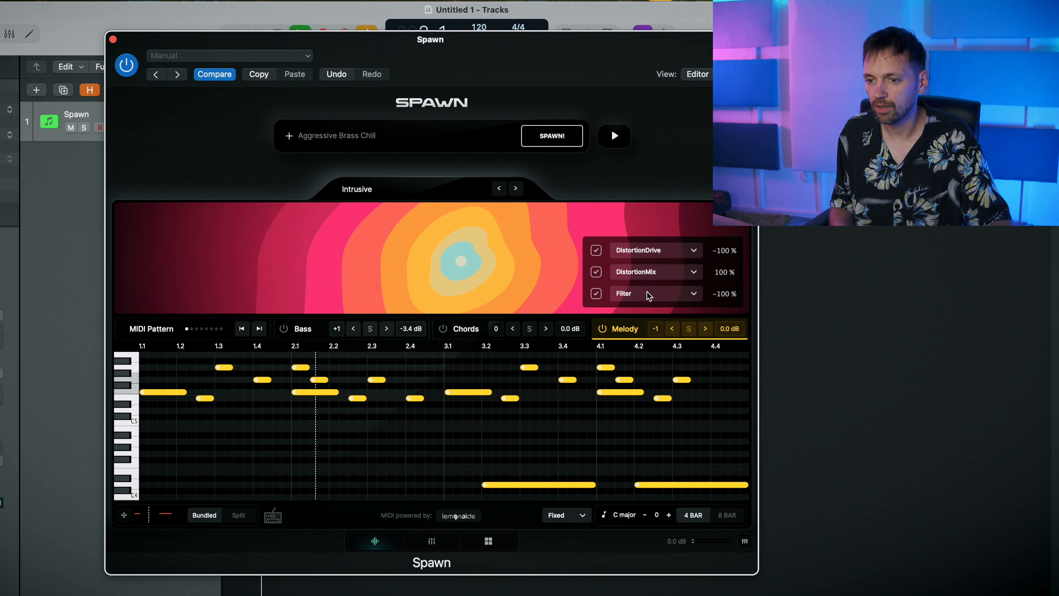
Spawn a sound set from the Wobble, Synth Pad and Dark tags, and another with Keys in place of Synth Pad
click(342, 141)
click(361, 167)
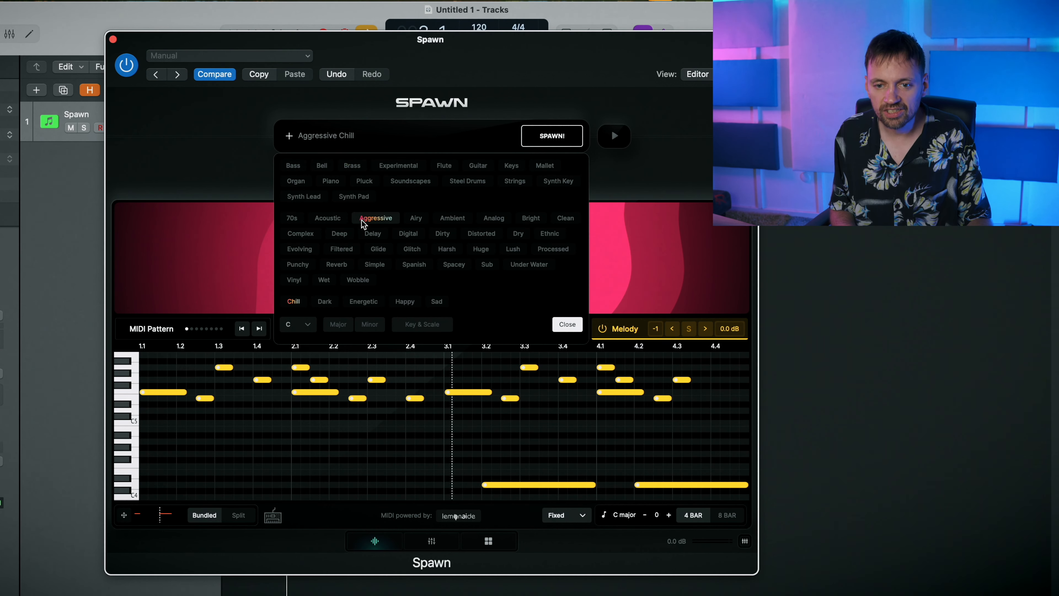
click(322, 302)
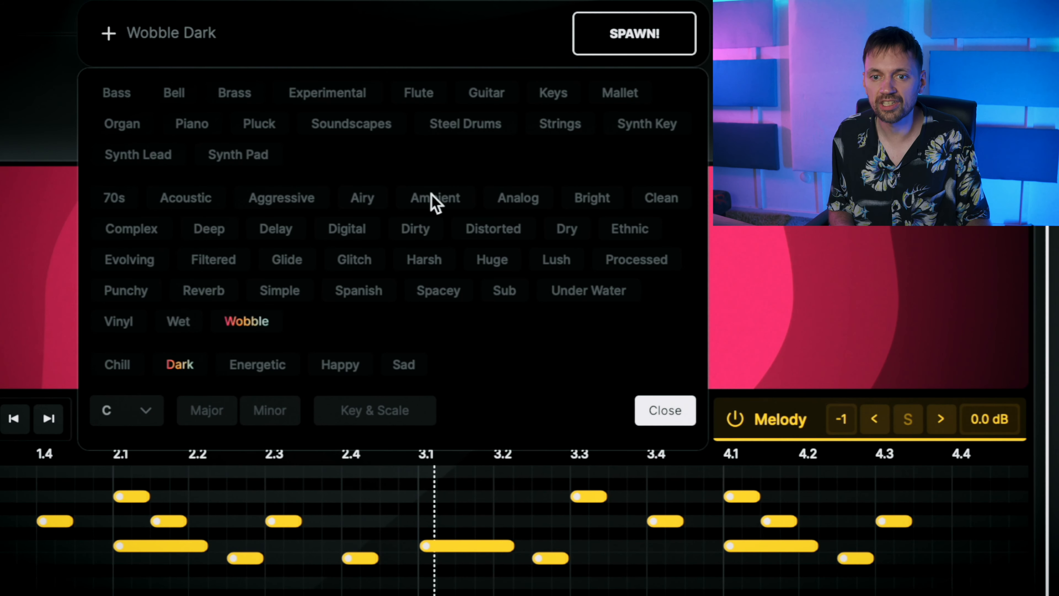
click(233, 157)
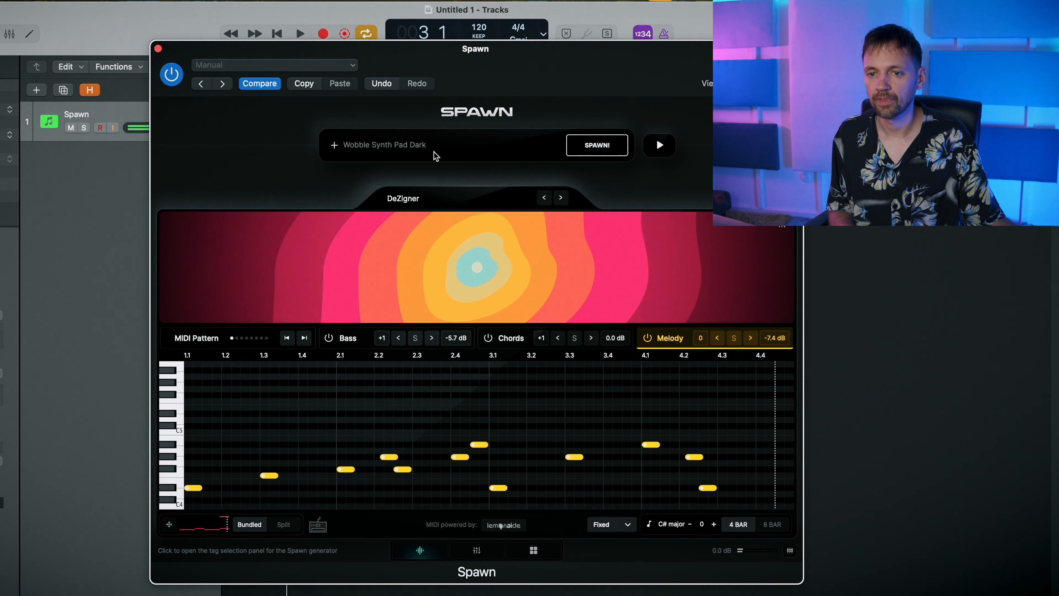
click(334, 147)
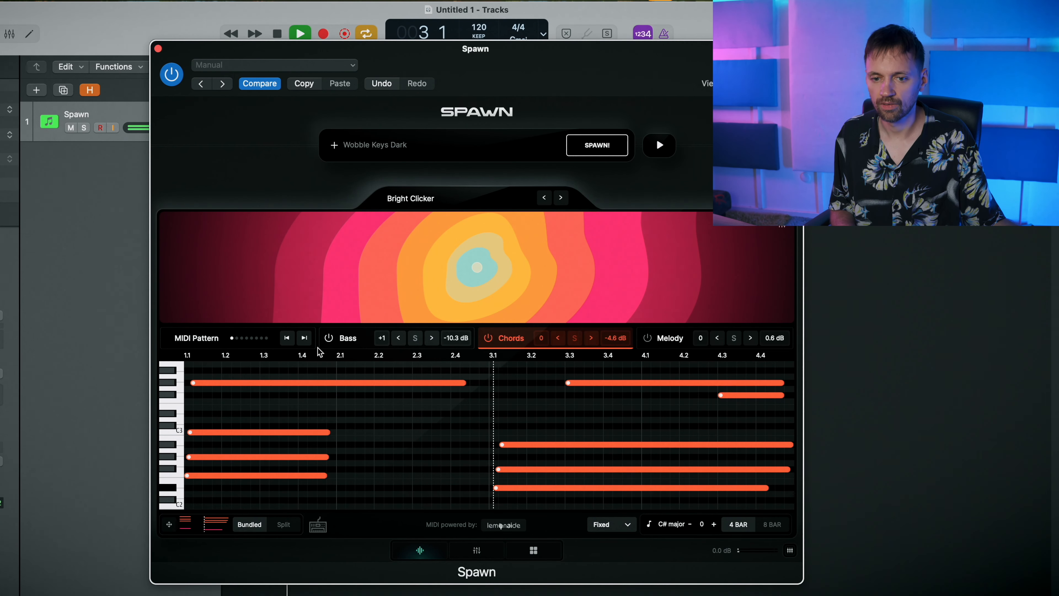
Review the Bass notes, unmute the Melody layer, show the Chords notes and stop playback
click(346, 340)
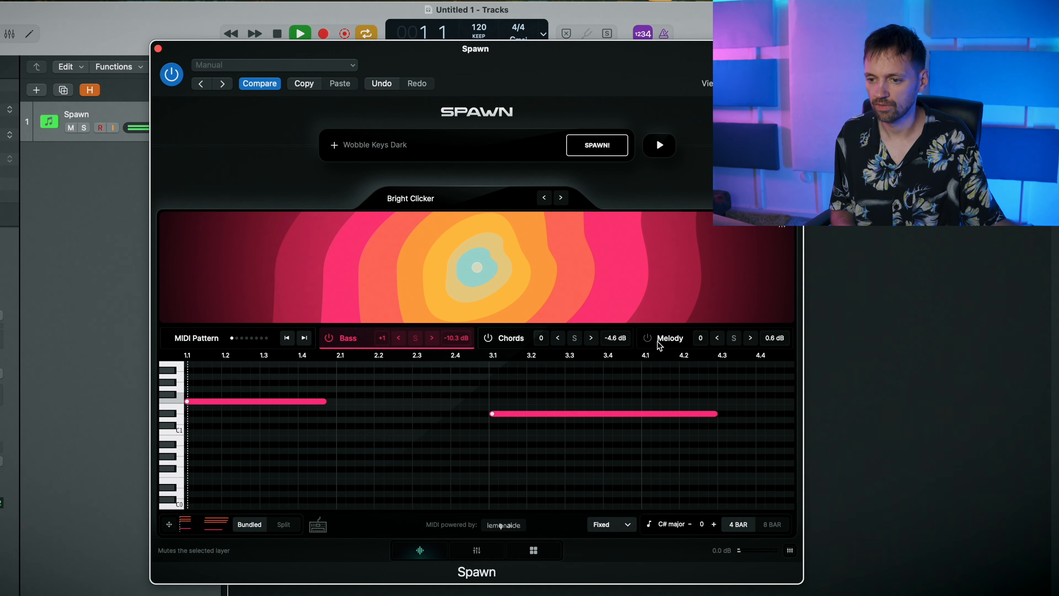
click(649, 340)
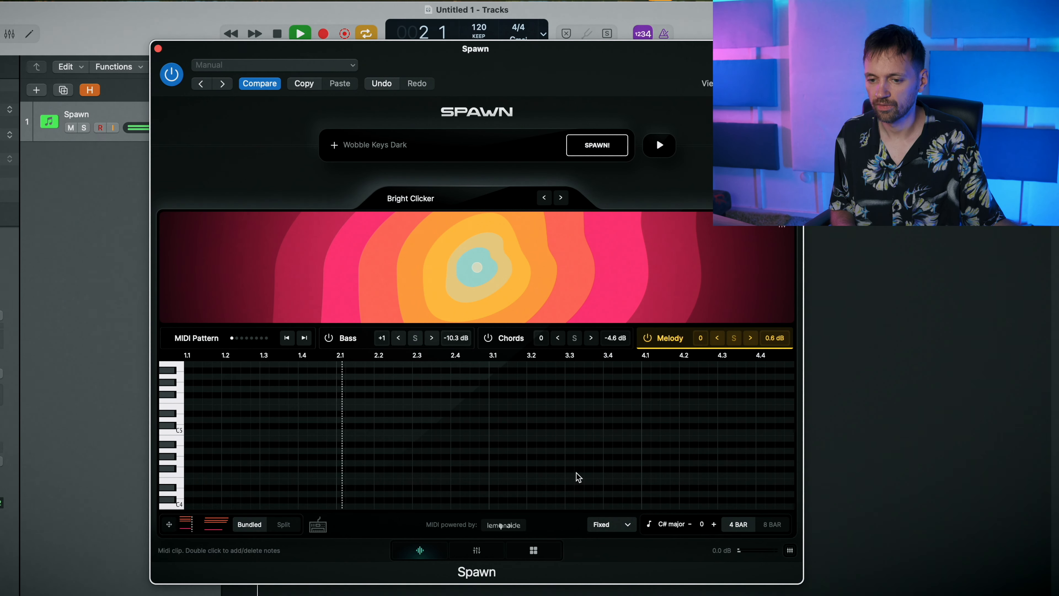
click(509, 338)
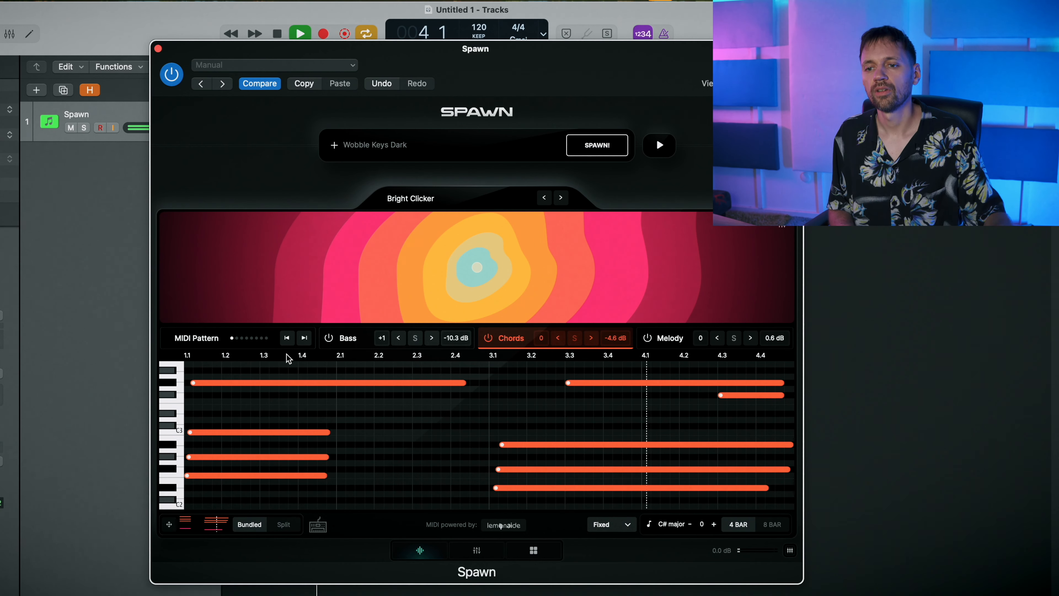
key(space)
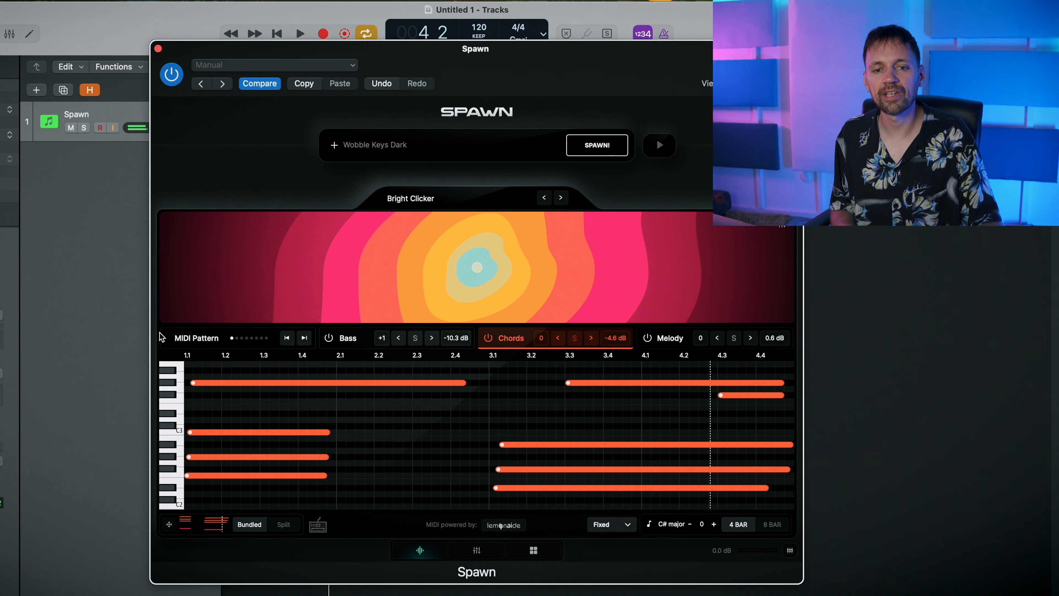
Show the MIDI Pattern view and advance to the fourth pattern of the Bright Clicker sound set
click(182, 340)
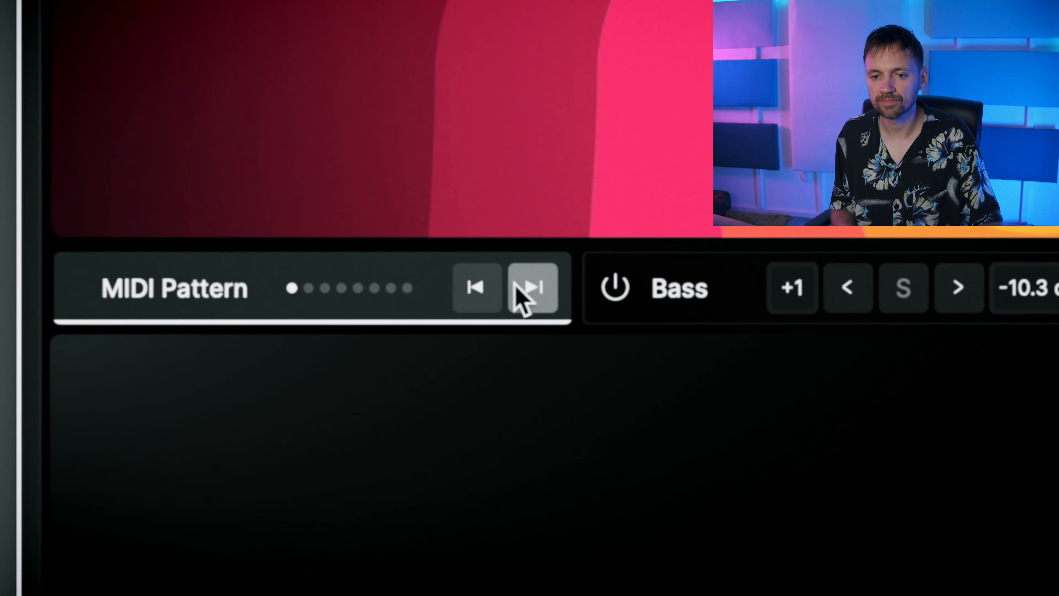
click(305, 337)
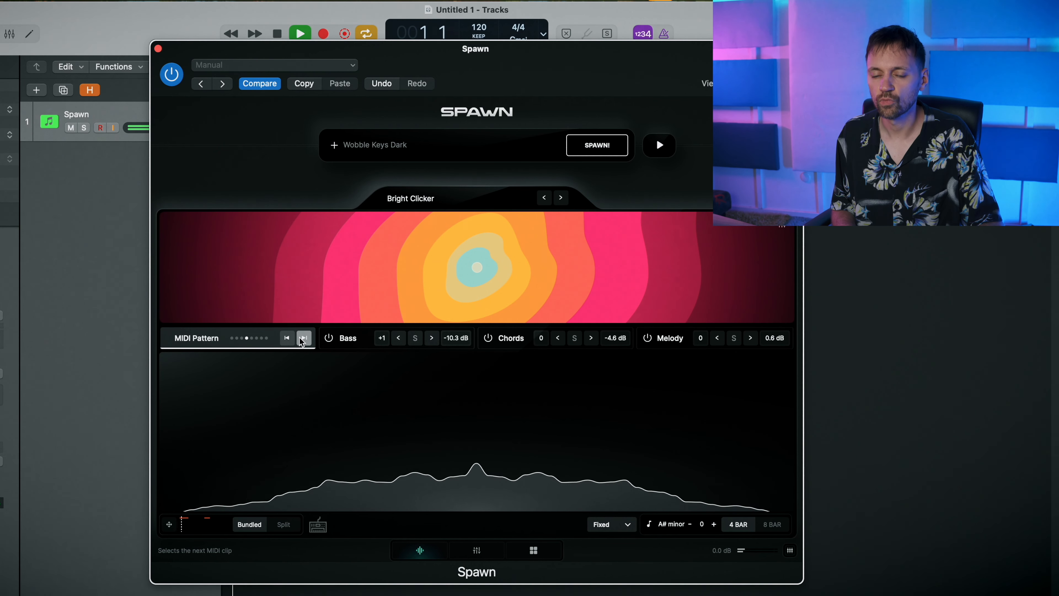
Export the MIDI pattern in Bundled mode to a new instrument track beneath the Spawn track and play it
drag(452, 69, 522, 44)
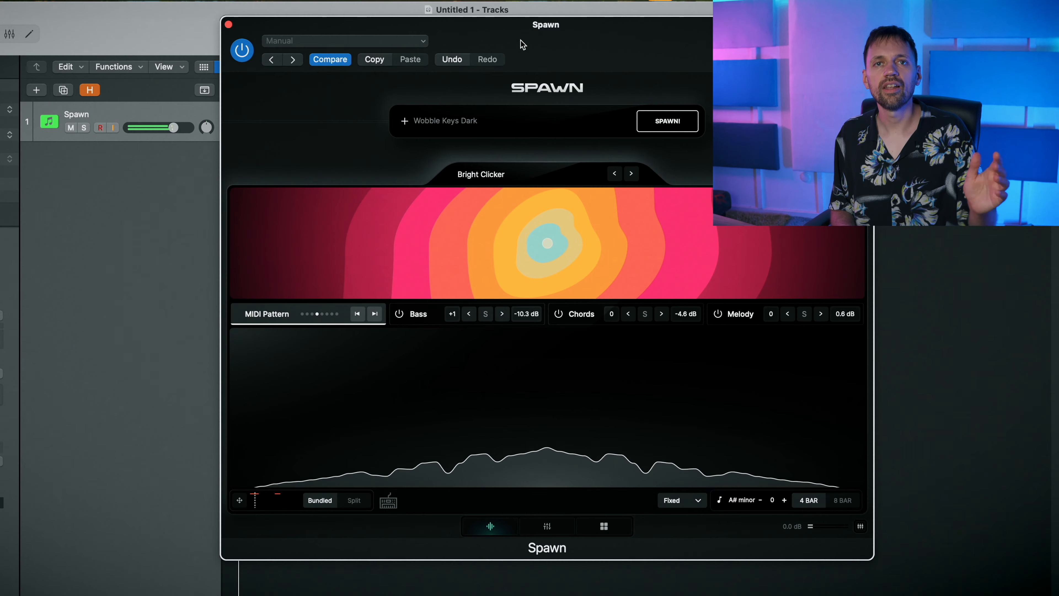
click(319, 500)
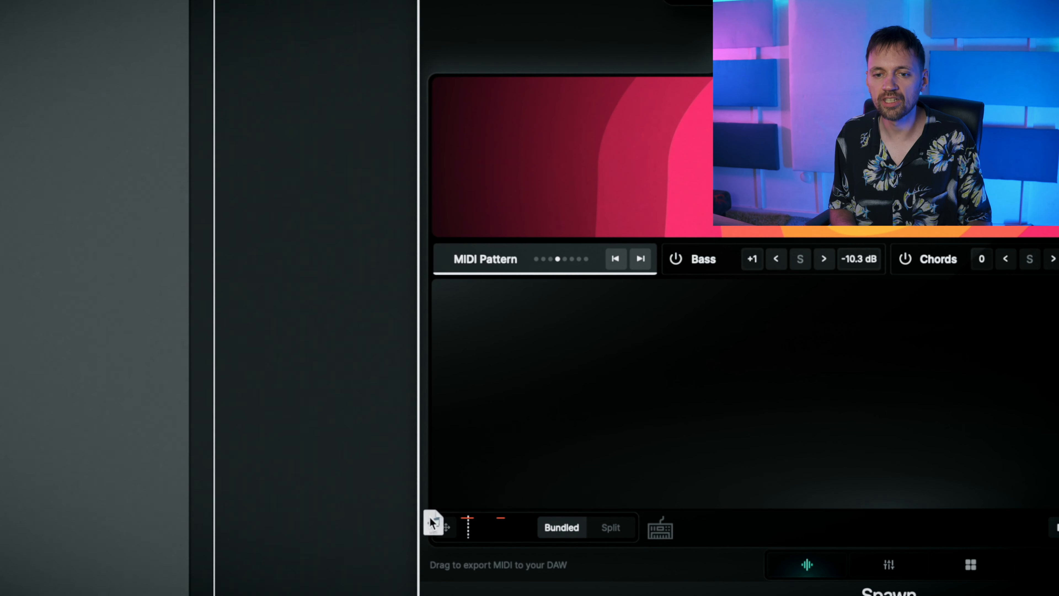
drag(432, 521, 197, 140)
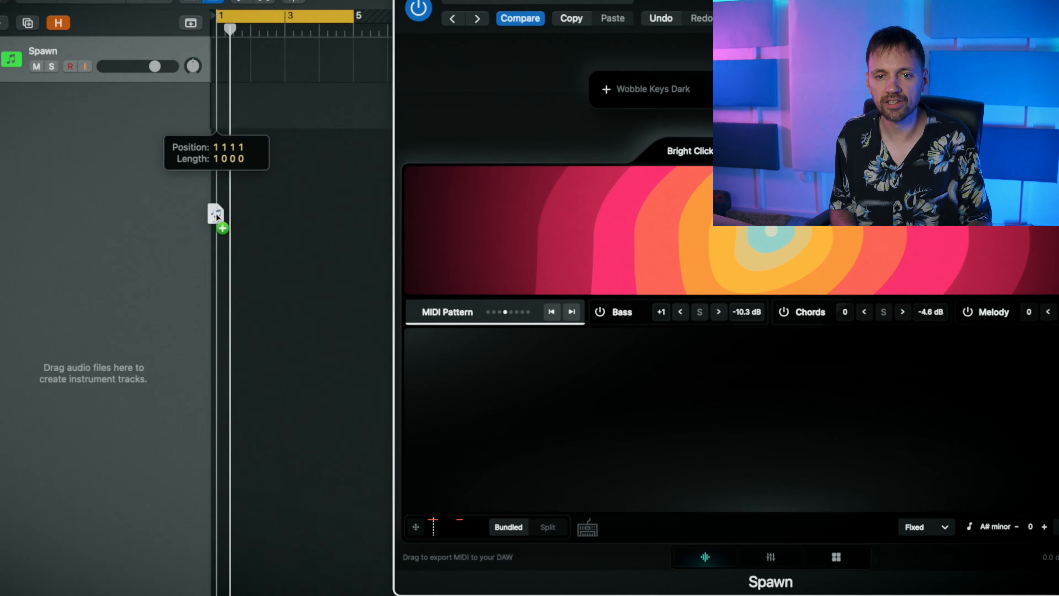
drag(216, 217, 223, 228)
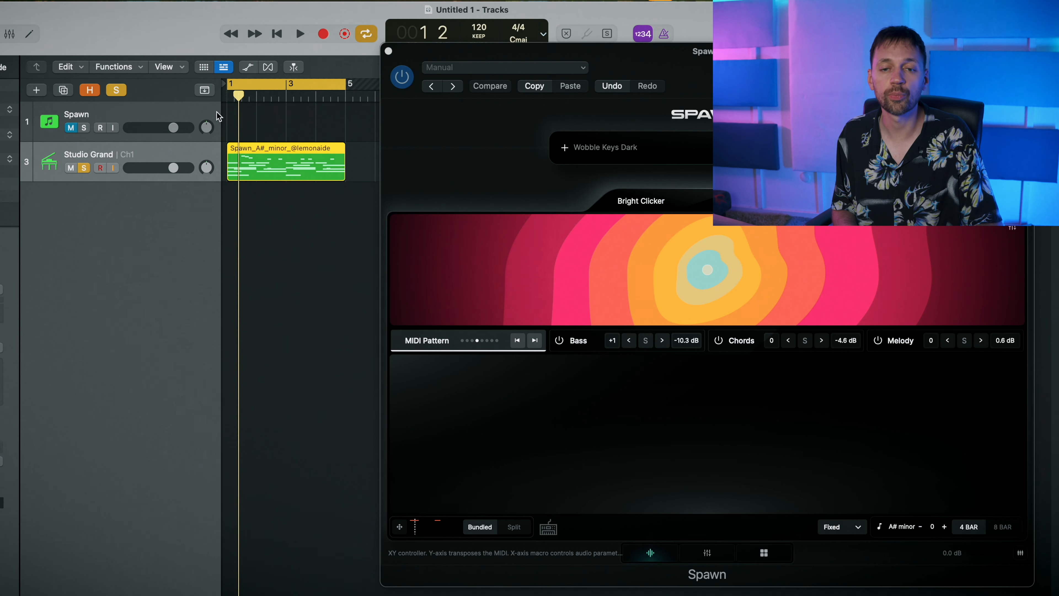
key(space)
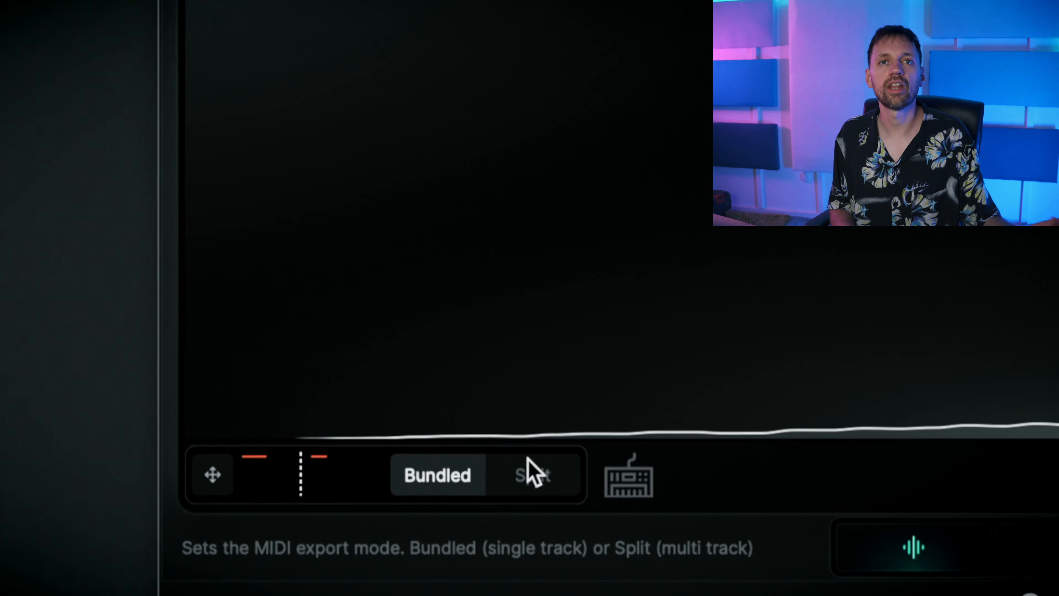
Set the MIDI export mode to Split and export the pattern's layers to separate tracks below the bundled one
click(519, 512)
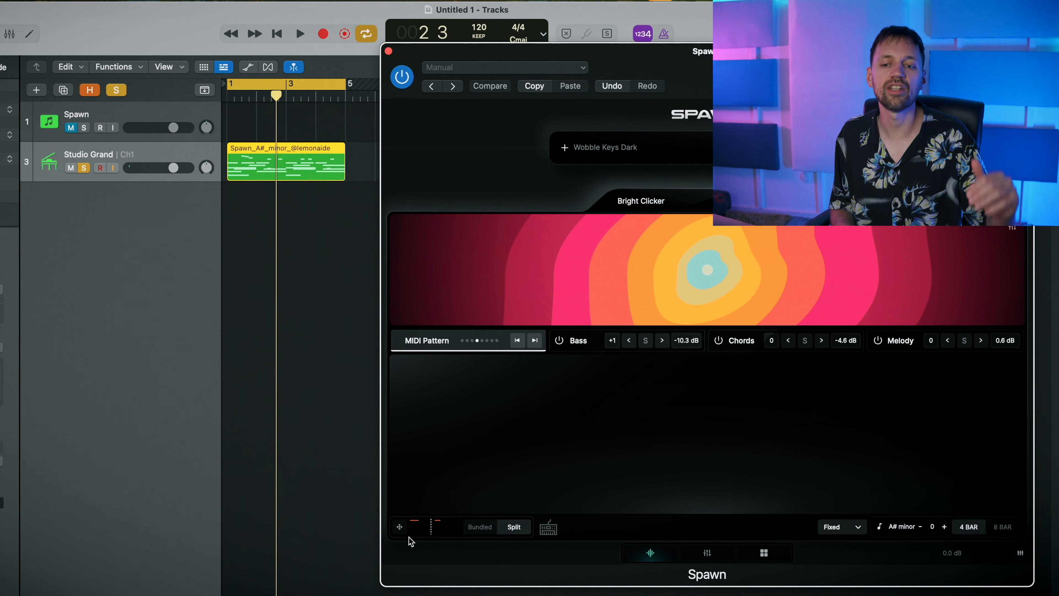
drag(412, 524, 205, 224)
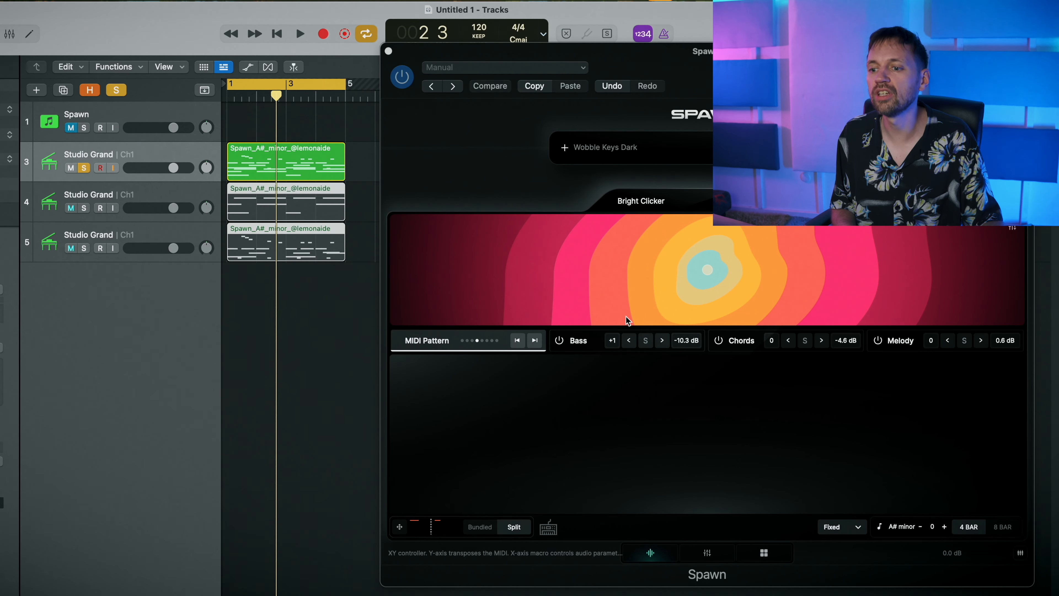
Check the Melody and Bass layers' notes in Spawn and close the plugin window
click(897, 349)
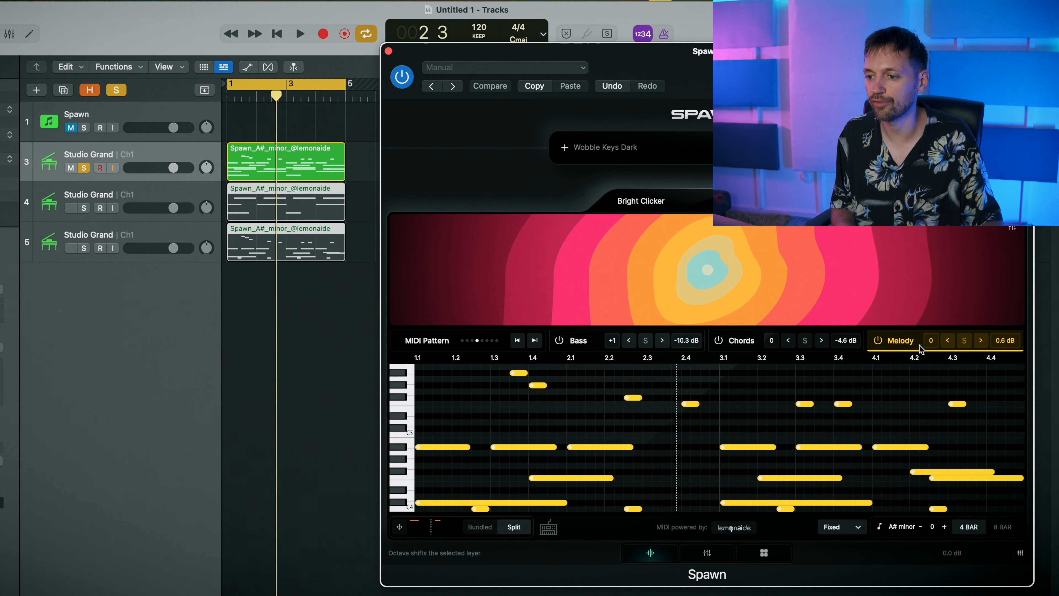
click(592, 342)
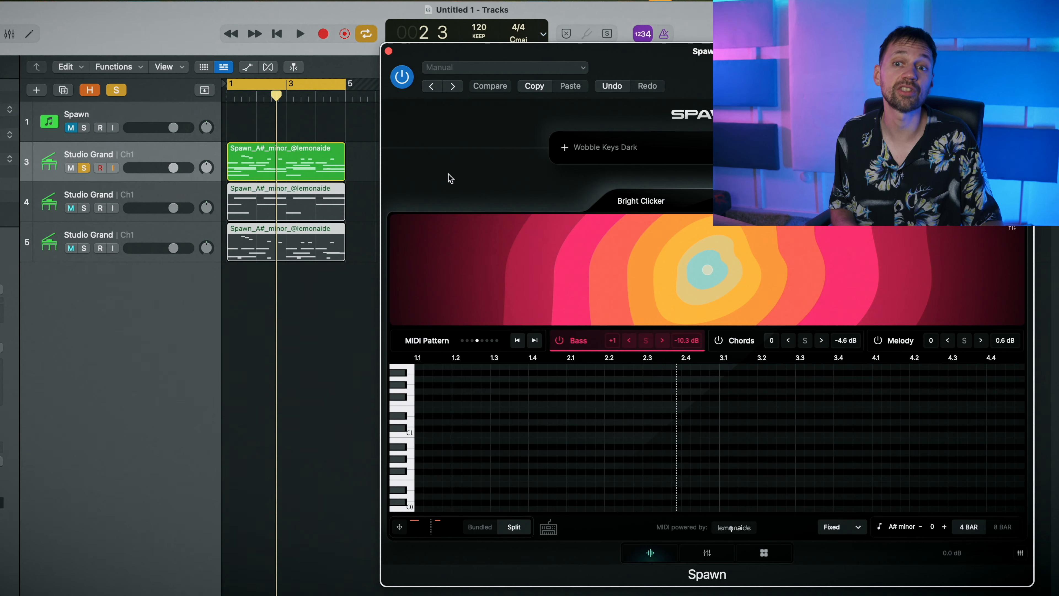
click(388, 52)
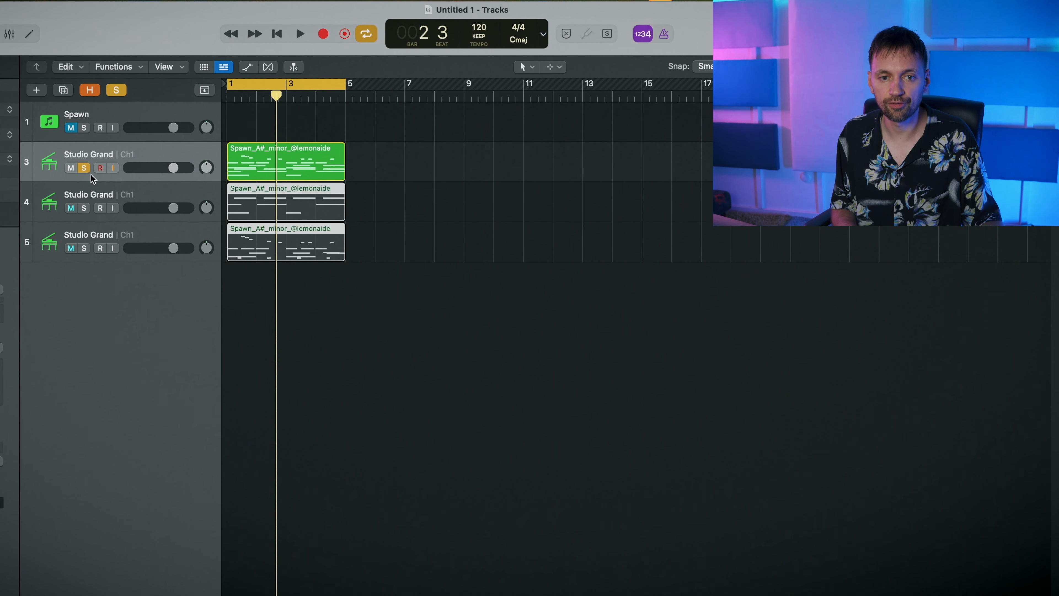
Solo only track 5 among the exported Studio Grand tracks and audition it
click(83, 167)
click(83, 208)
click(84, 248)
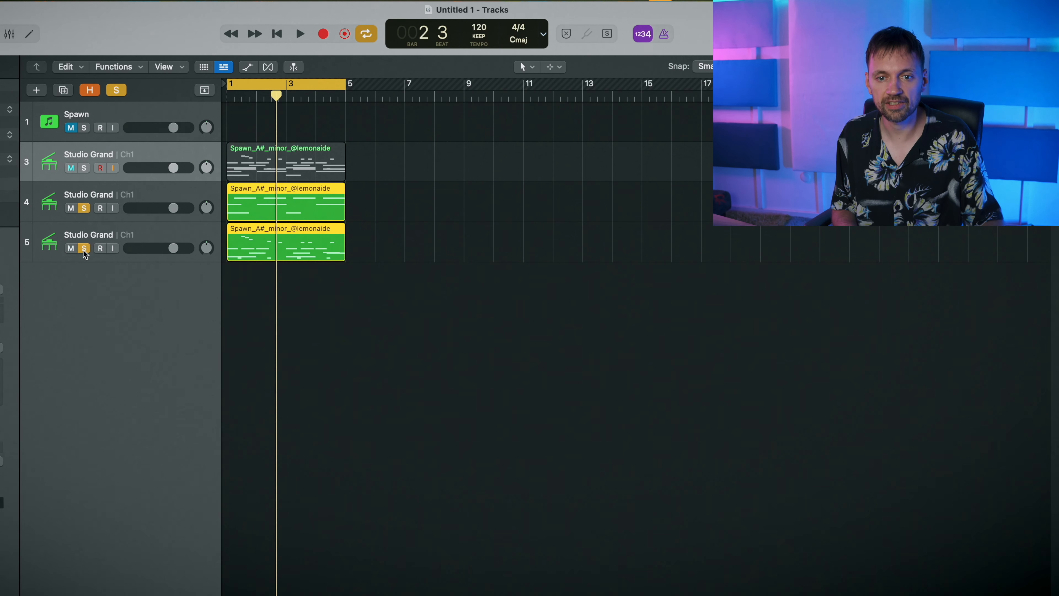
click(94, 239)
click(83, 208)
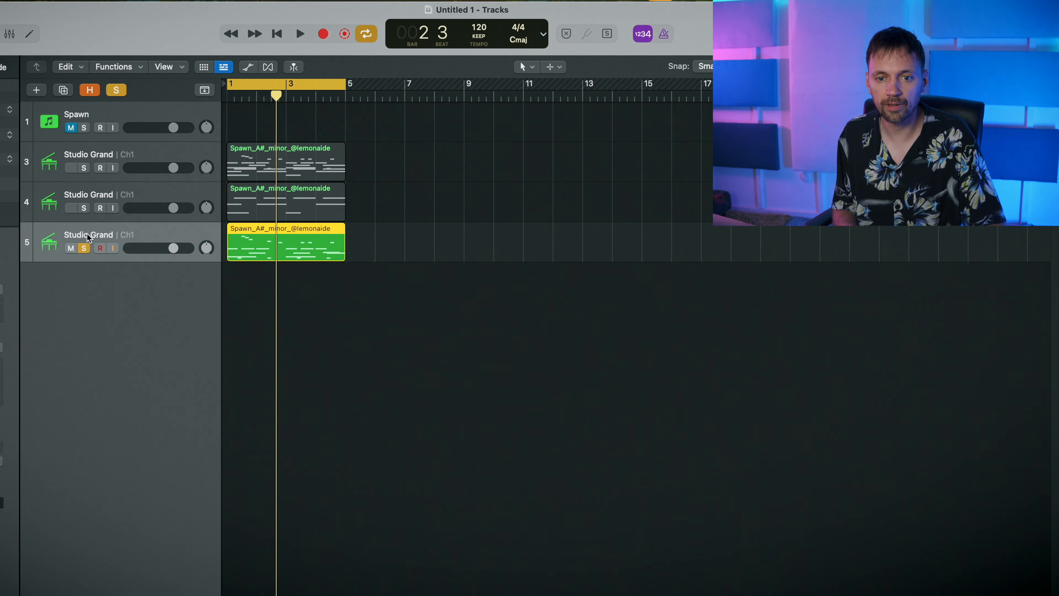
key(space)
key(space)
Solo track 4 instead of track 5 and audition its exported part
click(84, 208)
click(84, 248)
click(117, 196)
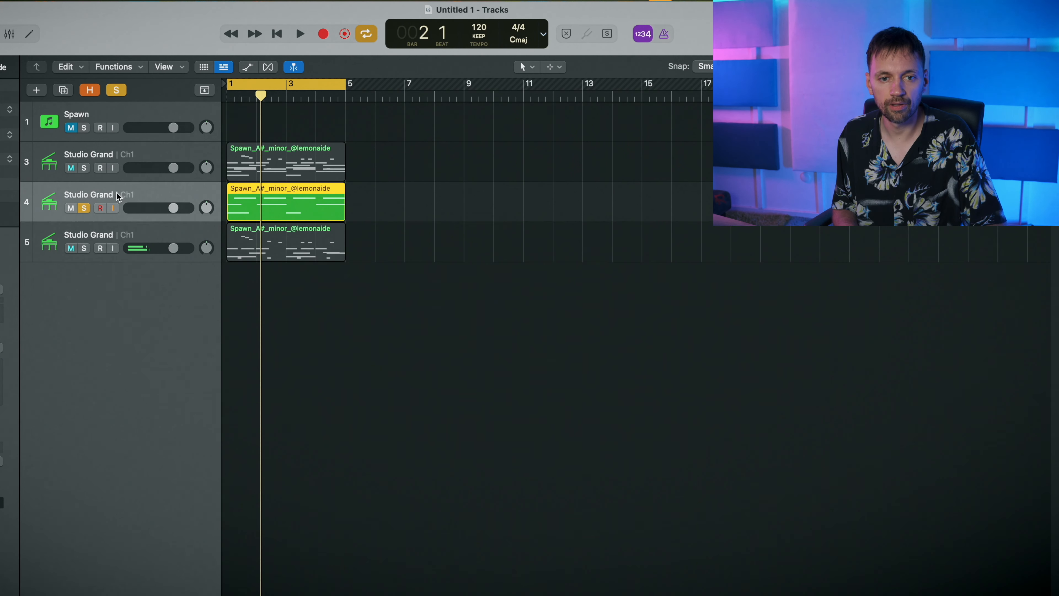
key(space)
click(112, 207)
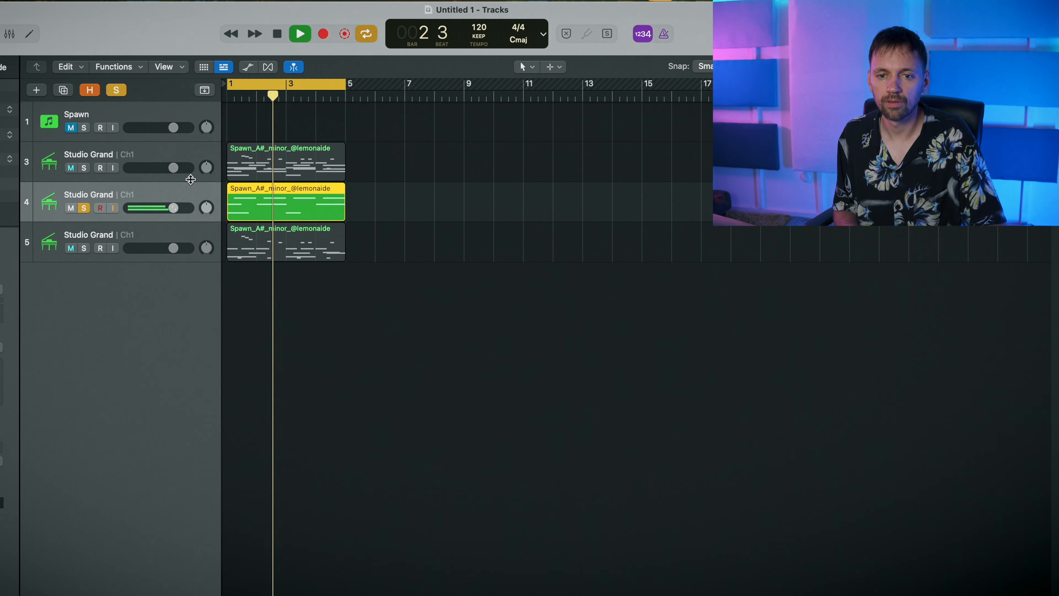
Create a software instrument track with Piano V2 and move the region from track 4 onto it
click(38, 91)
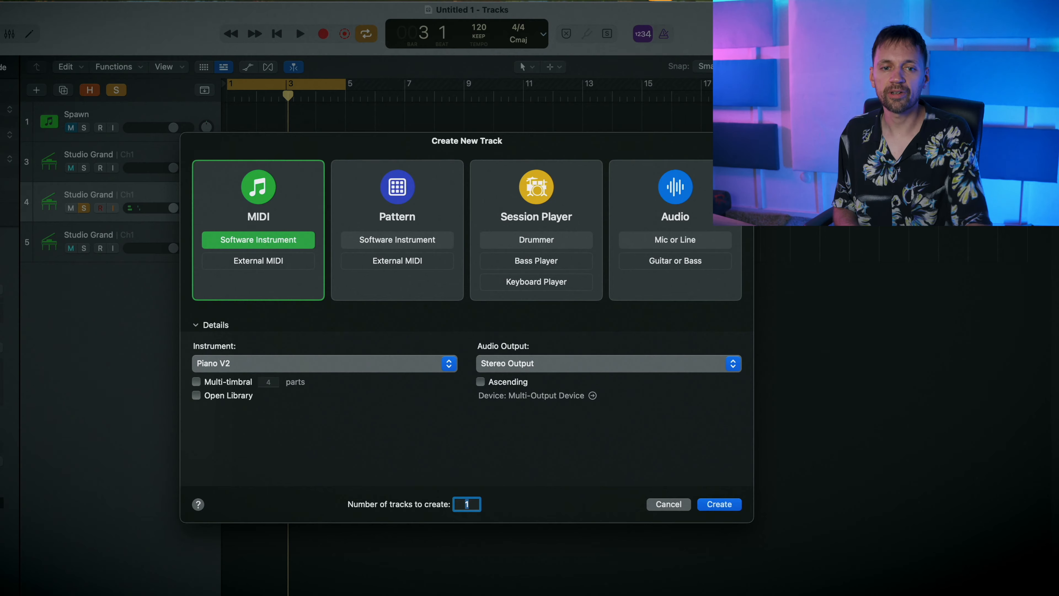
key(Return)
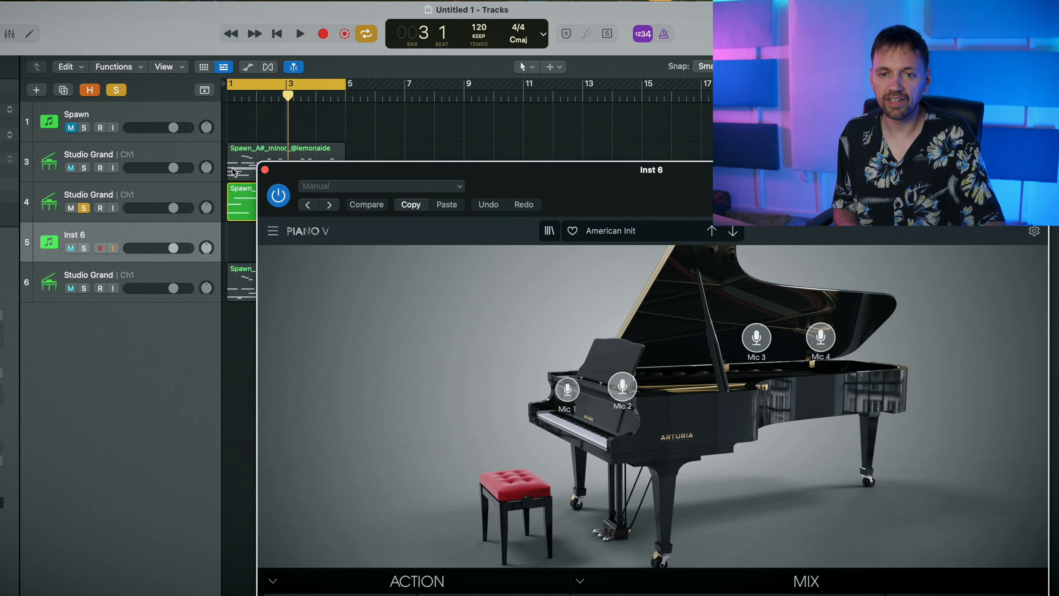
click(264, 171)
drag(253, 204, 240, 241)
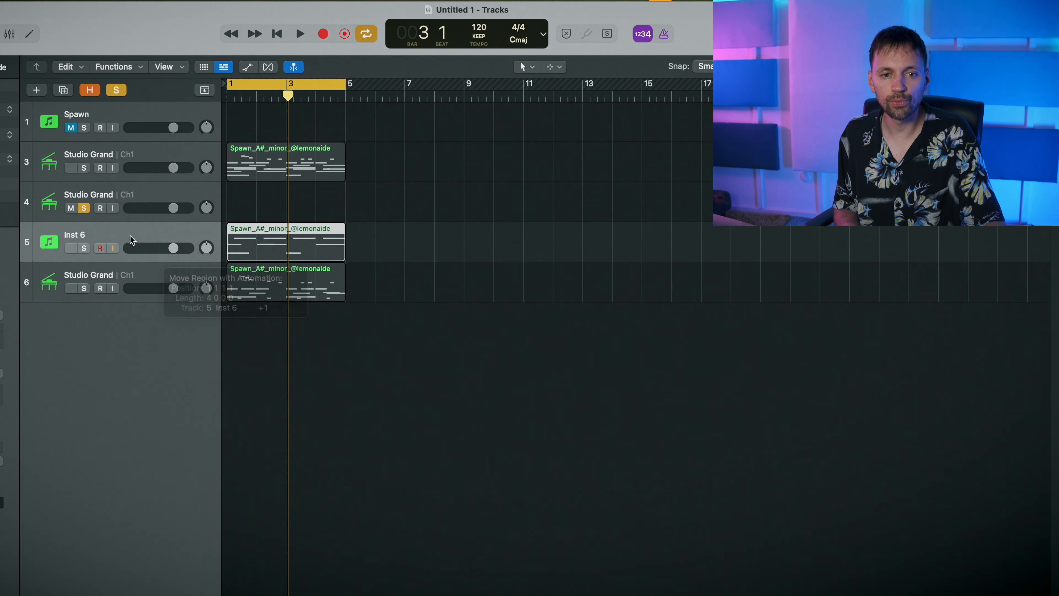
Solo the new track and replace its instrument with Serum 2, loading the AU_HHRT_synth_chord_smoked preset
click(83, 248)
click(1, 374)
text(se)
click(453, 142)
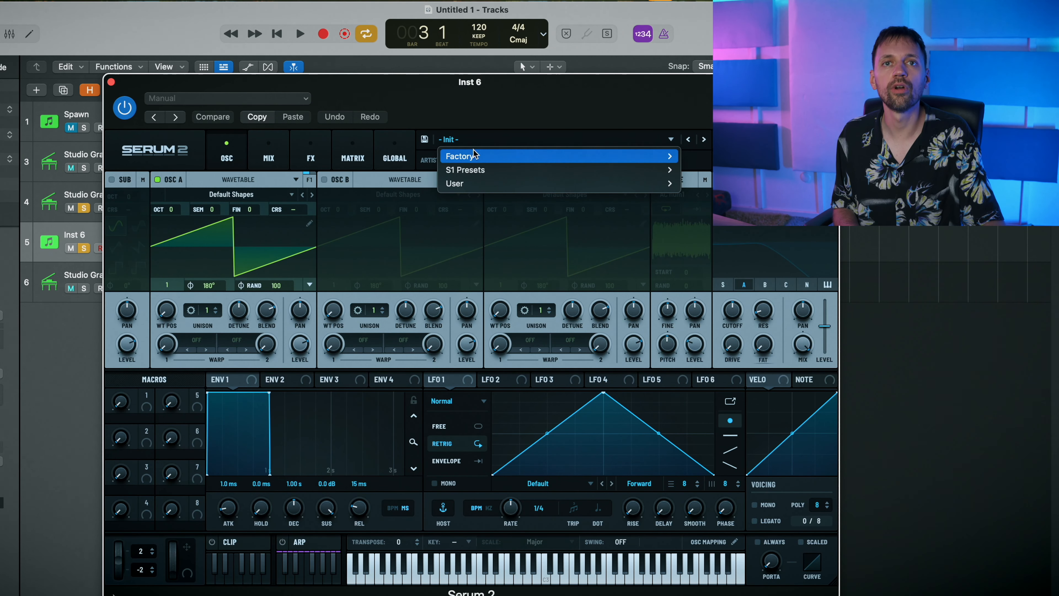
mouse_move(470, 161)
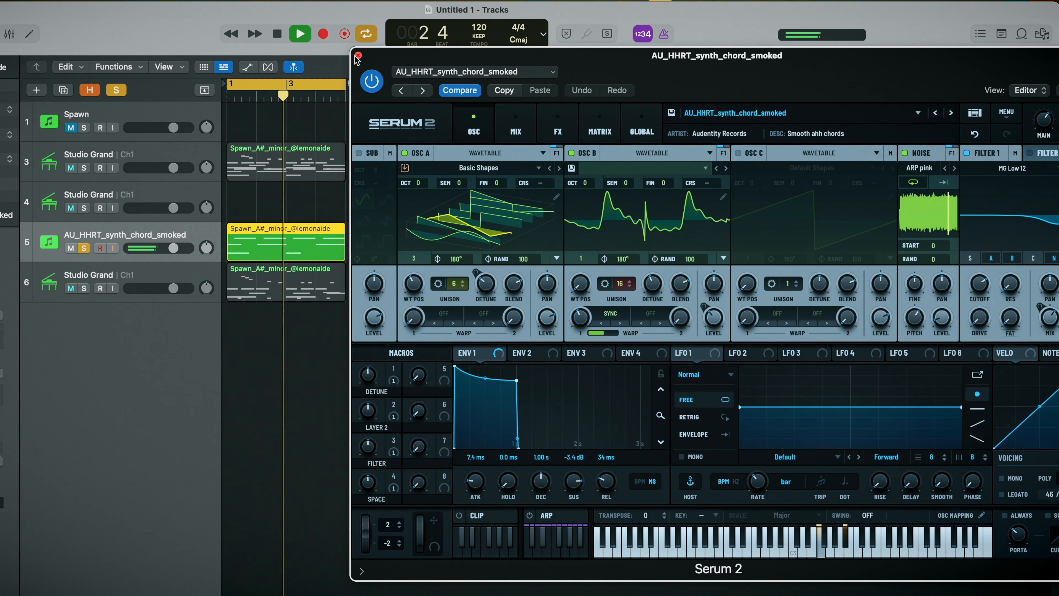
click(358, 55)
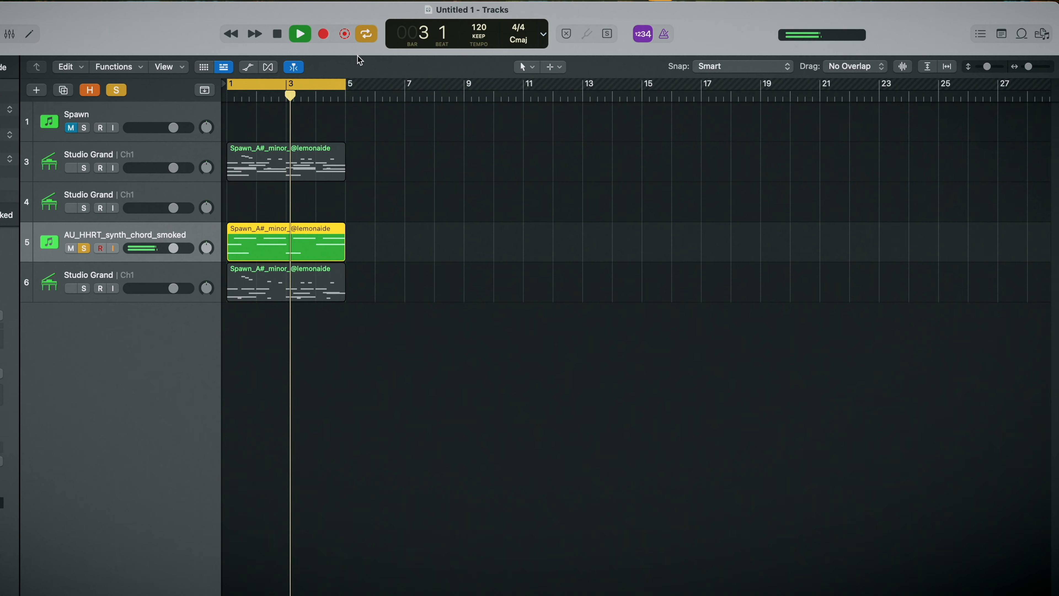
Duplicate the Serum 2 track, move the last Studio Grand track's region onto the copy and play both synth parts together
key(super+d)
key(space)
drag(246, 322, 245, 286)
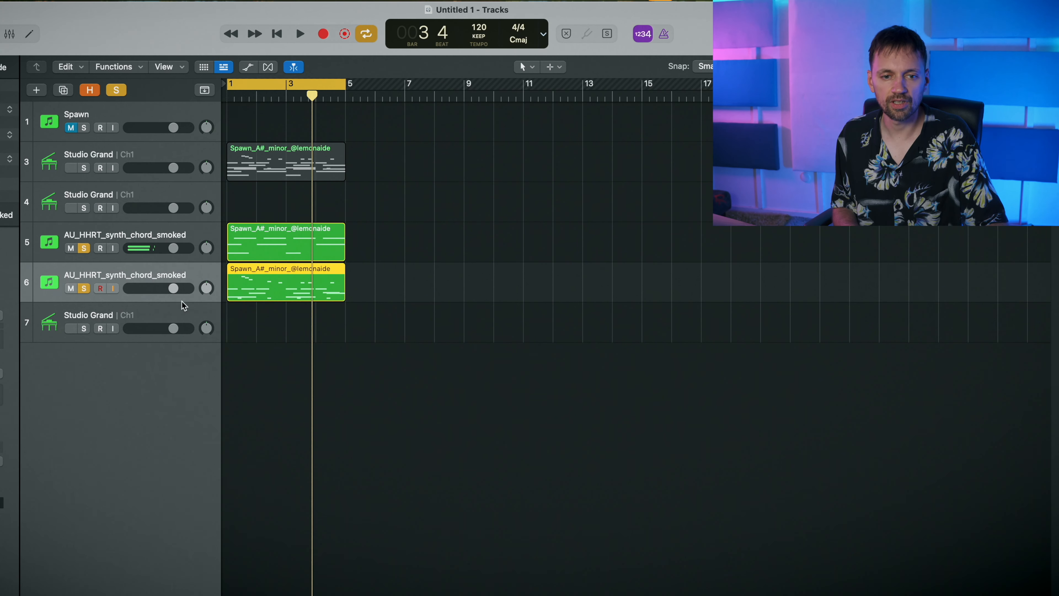
key(space)
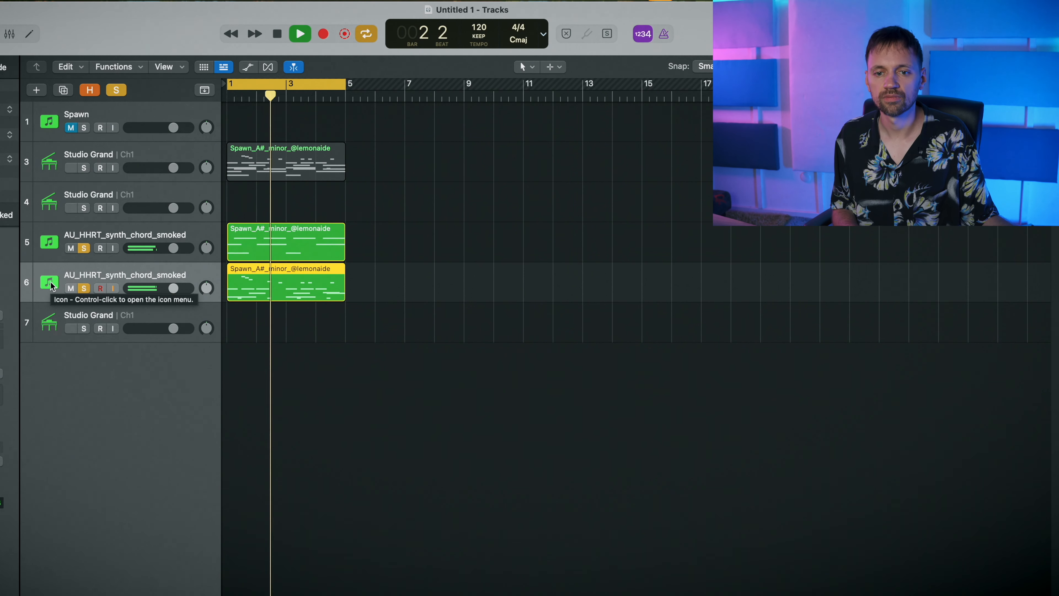
click(258, 348)
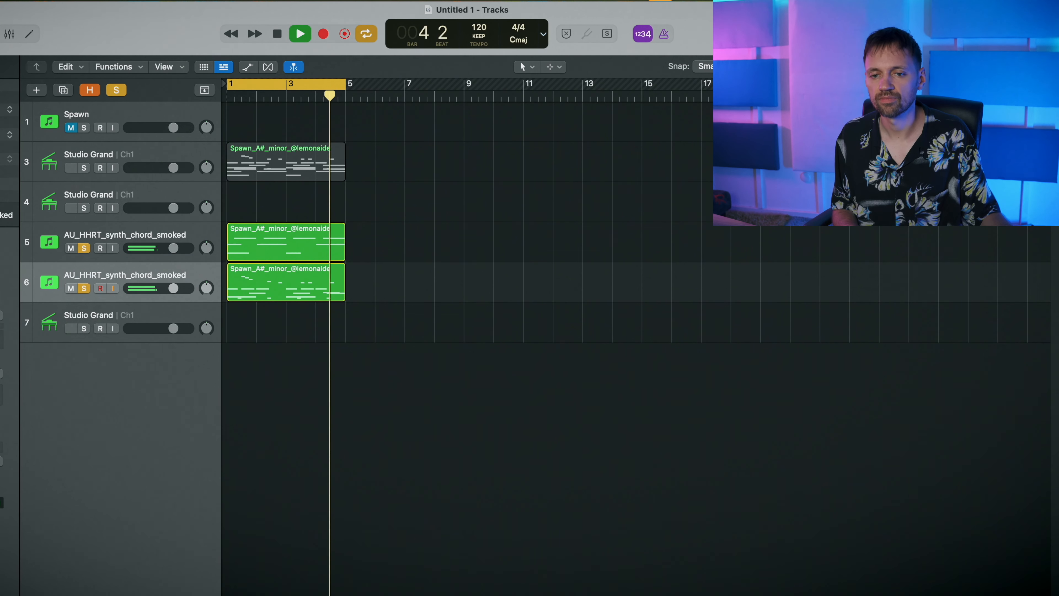
key(space)
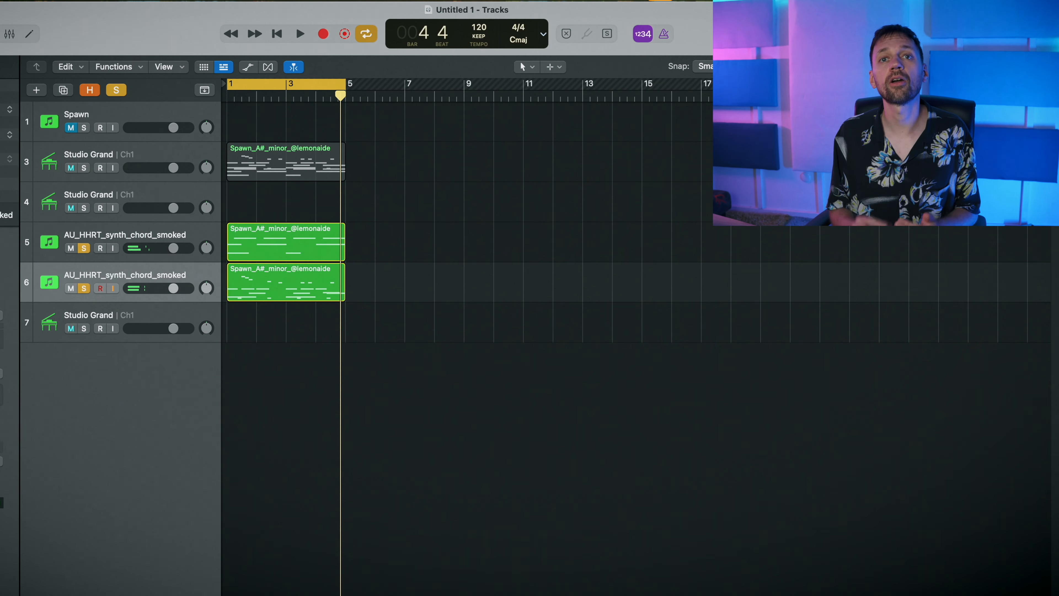
Unsolo both Serum 2 tracks and solo the Spawn track to audition its original sound
click(82, 249)
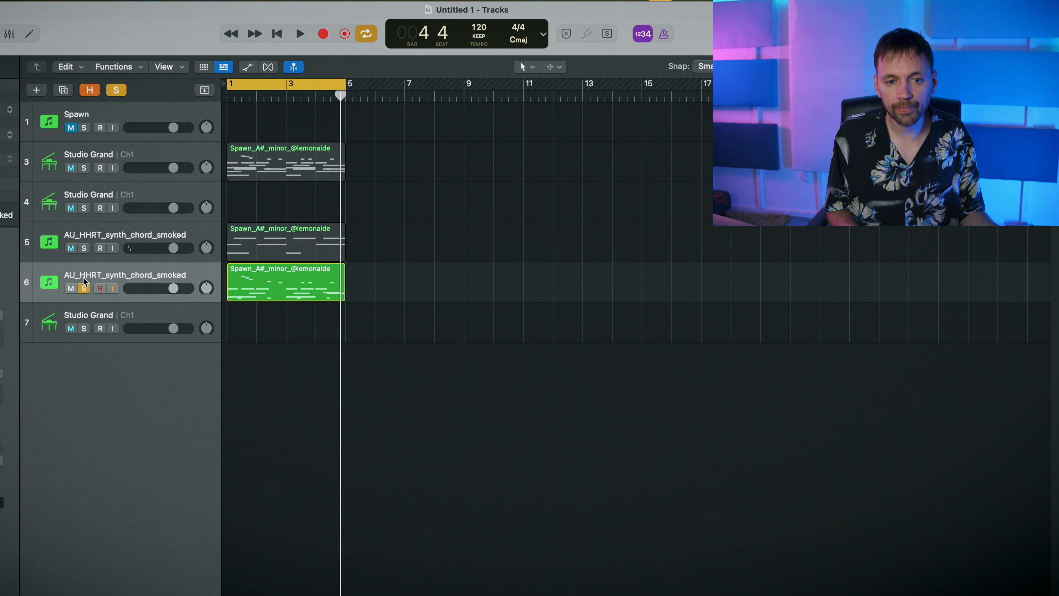
click(84, 290)
click(57, 171)
click(71, 127)
click(84, 128)
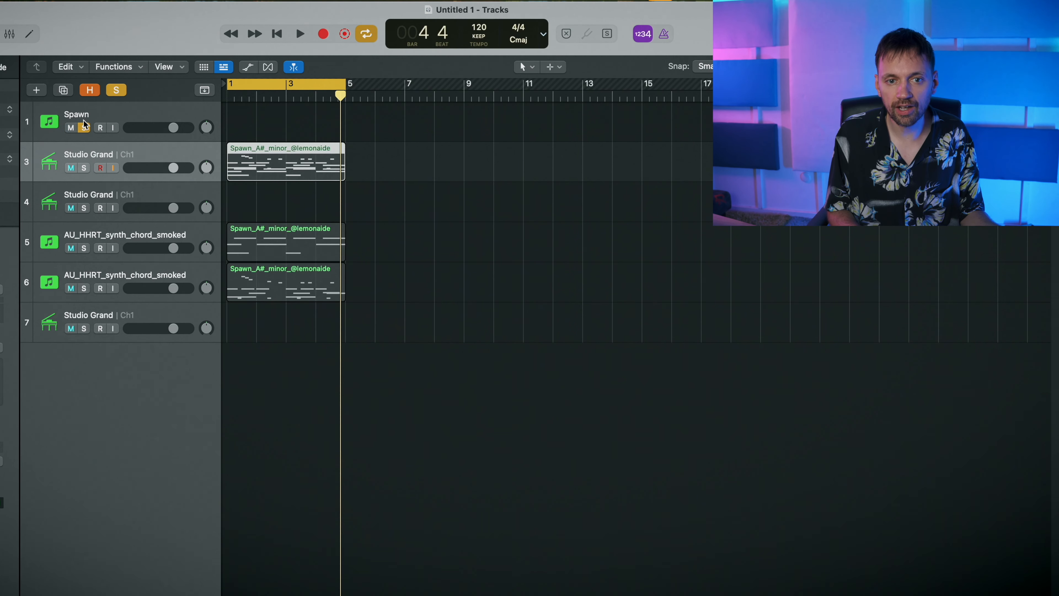
click(83, 117)
key(space)
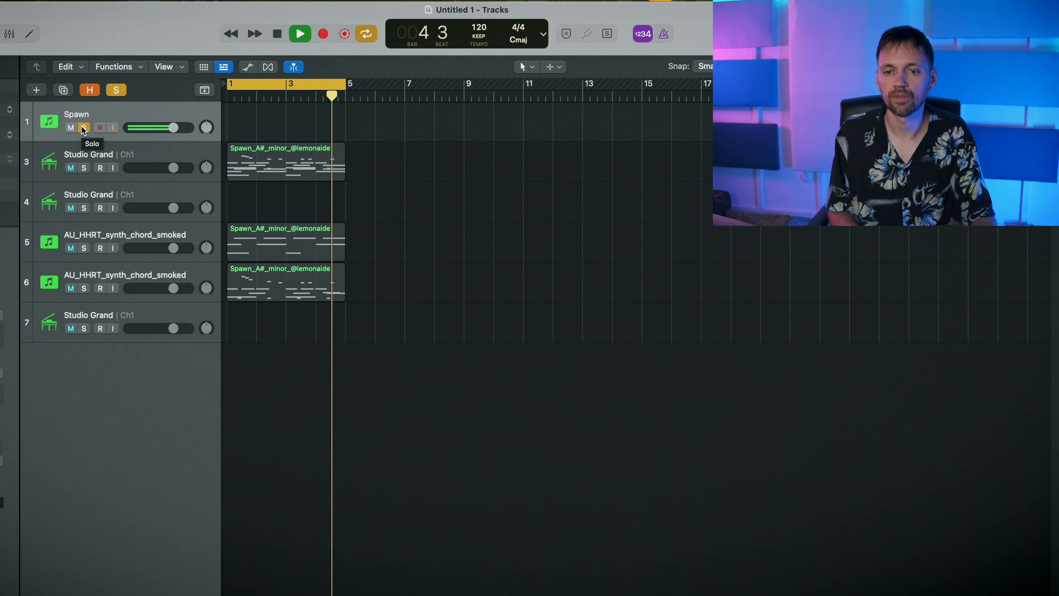
key(space)
Unsolo the Spawn track, solo both Serum 2 tracks again and play them for comparison
click(83, 128)
click(84, 288)
click(84, 247)
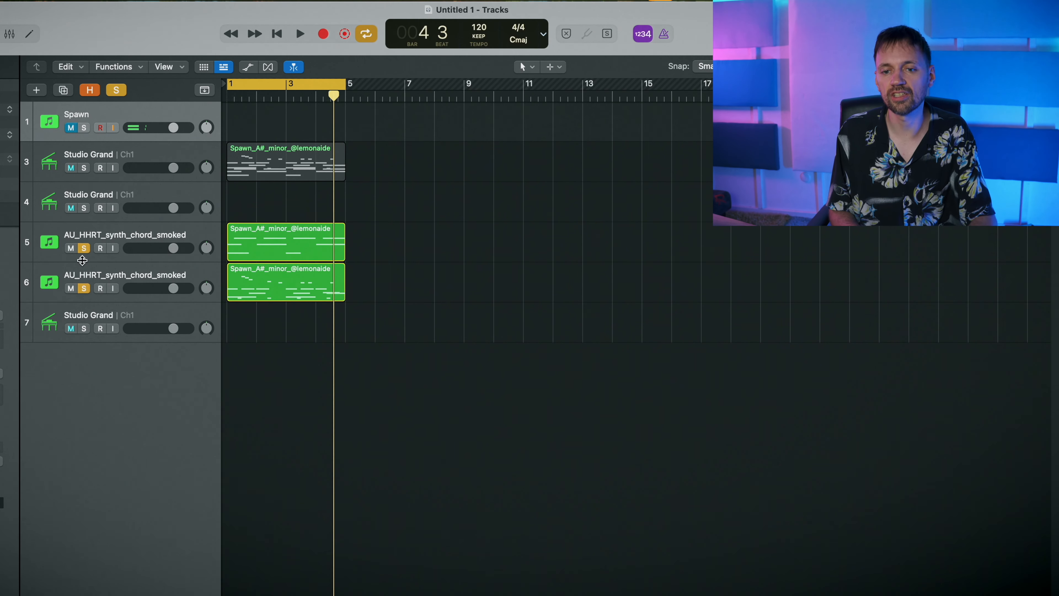
key(space)
Change the Serum 2 preset on track 6 to AU_HHRT_synth_chord_thugg and play it with the other synth part
click(74, 277)
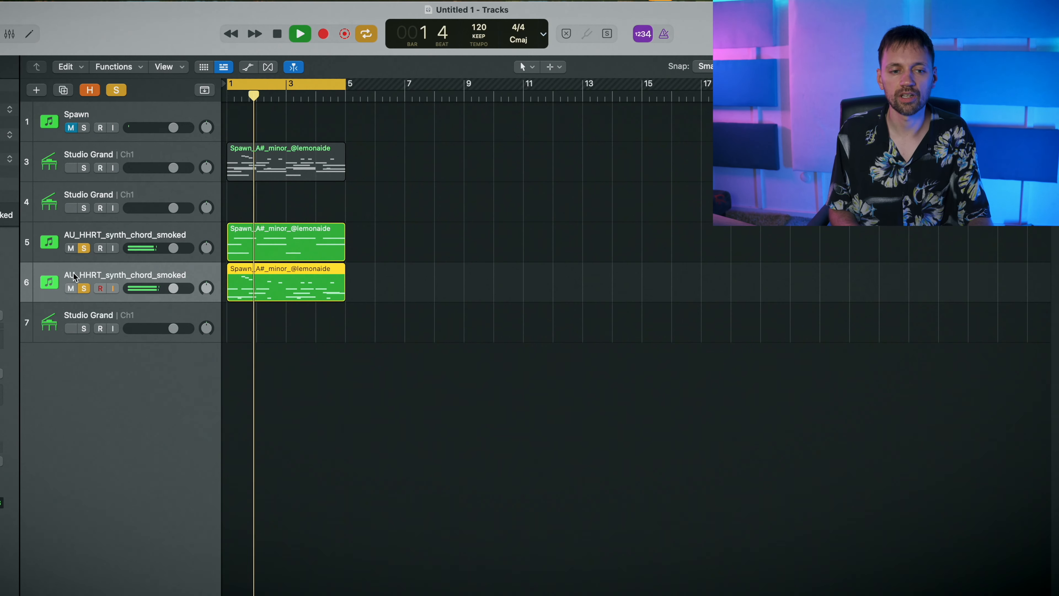
click(1, 316)
click(1, 315)
click(1, 315)
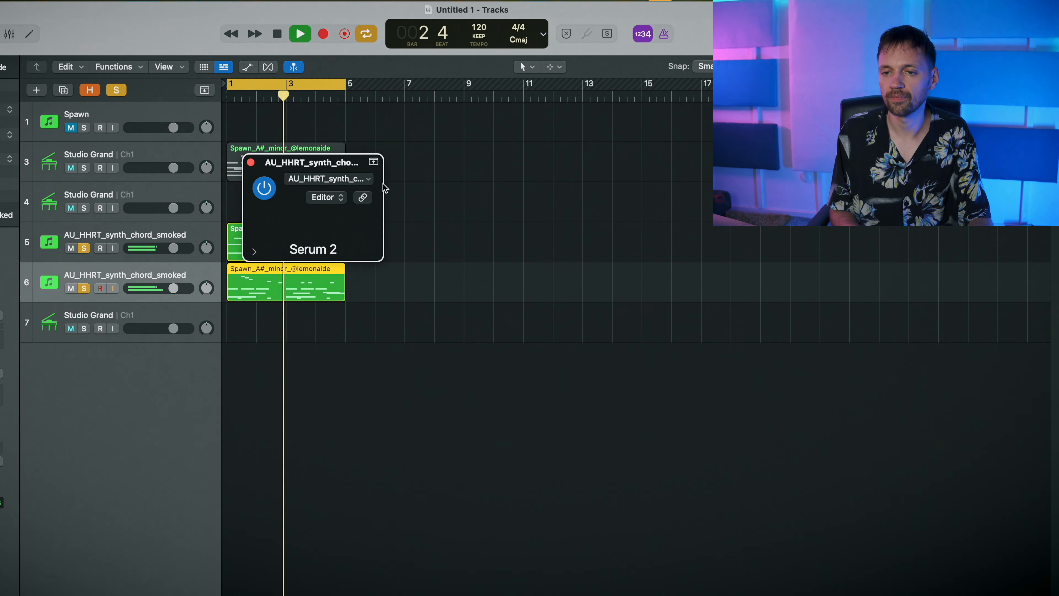
drag(678, 164, 507, 67)
key(space)
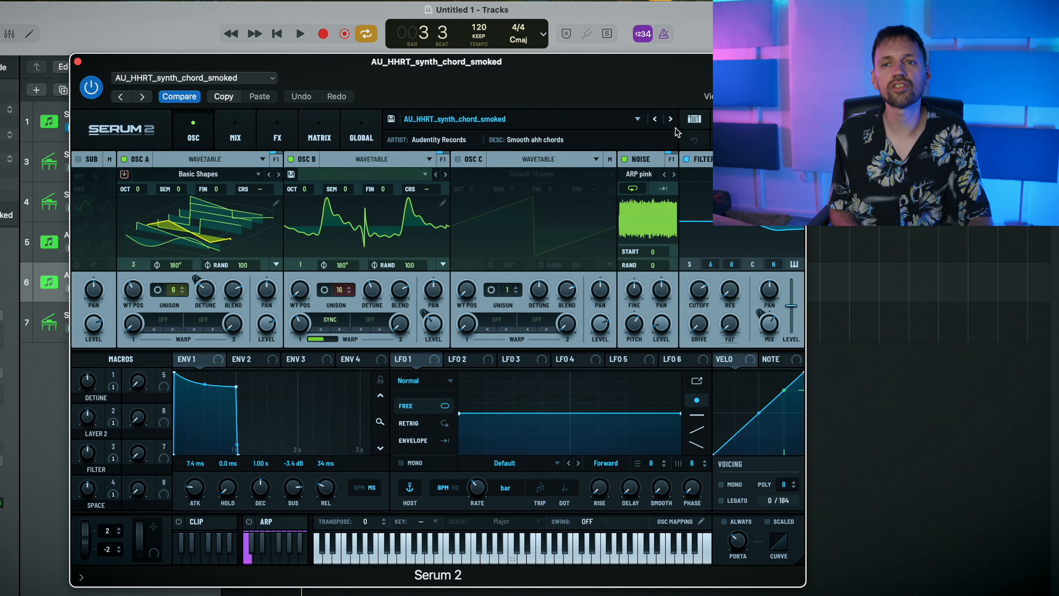
click(671, 120)
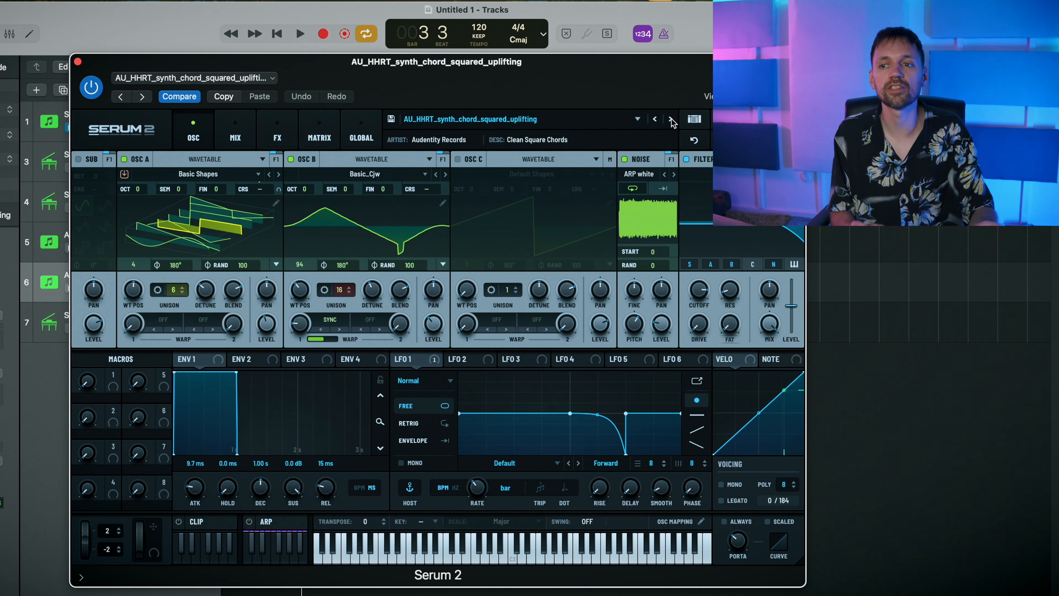
click(671, 119)
key(space)
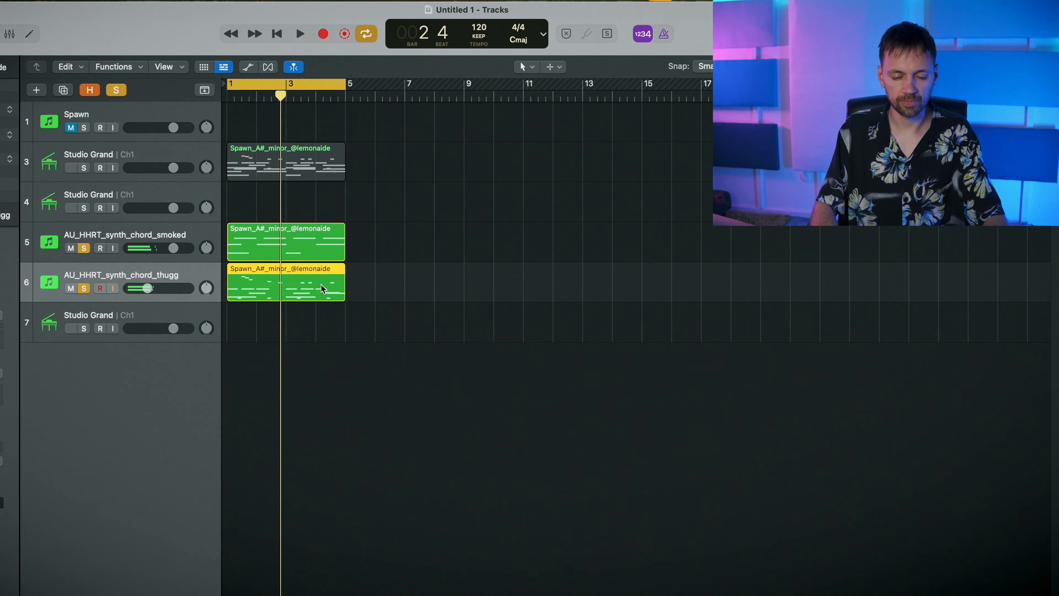
Play the loop with track 5 unsoloed and change track 6's Serum 2 preset to AU_HHRT_synth_keys_melancholy
key(space)
click(83, 248)
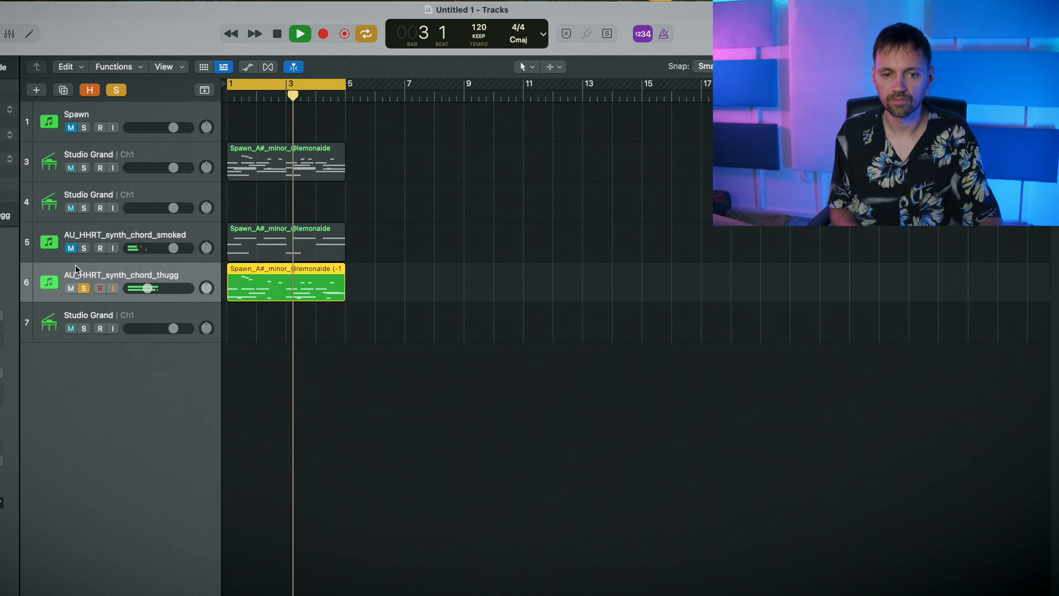
key(v)
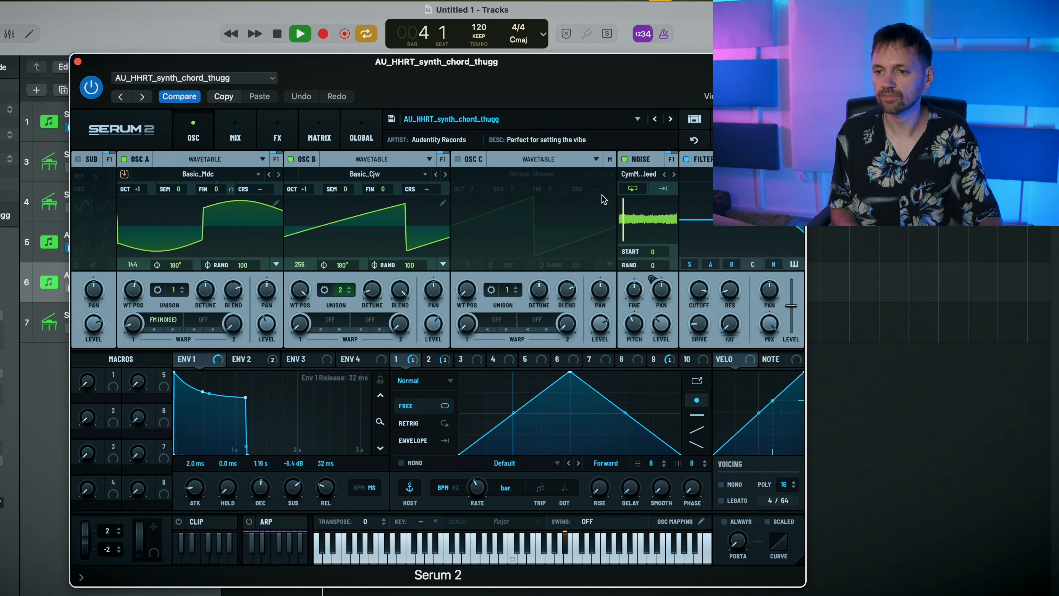
click(670, 119)
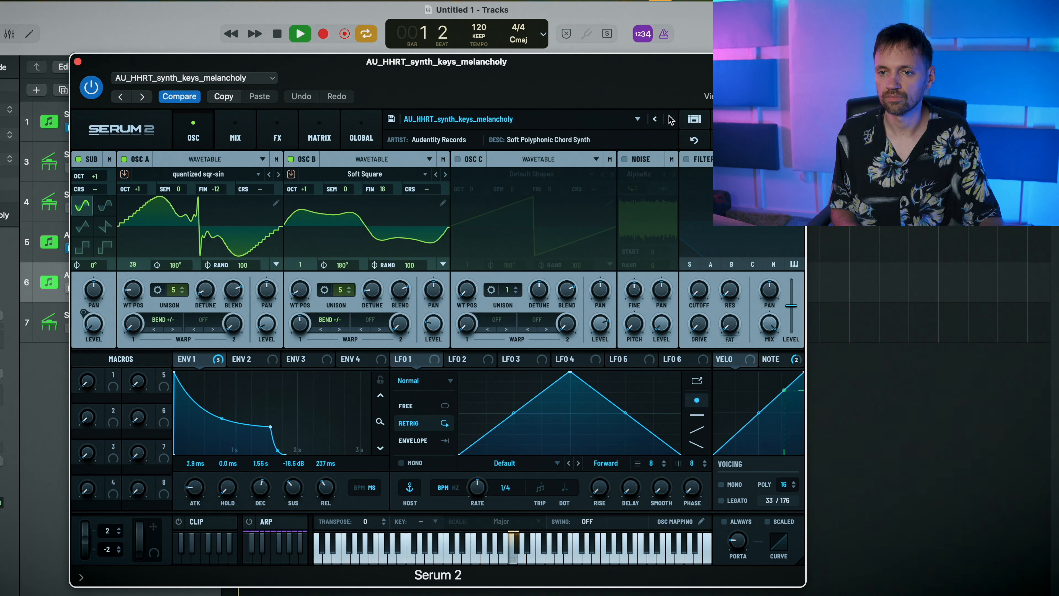
click(77, 62)
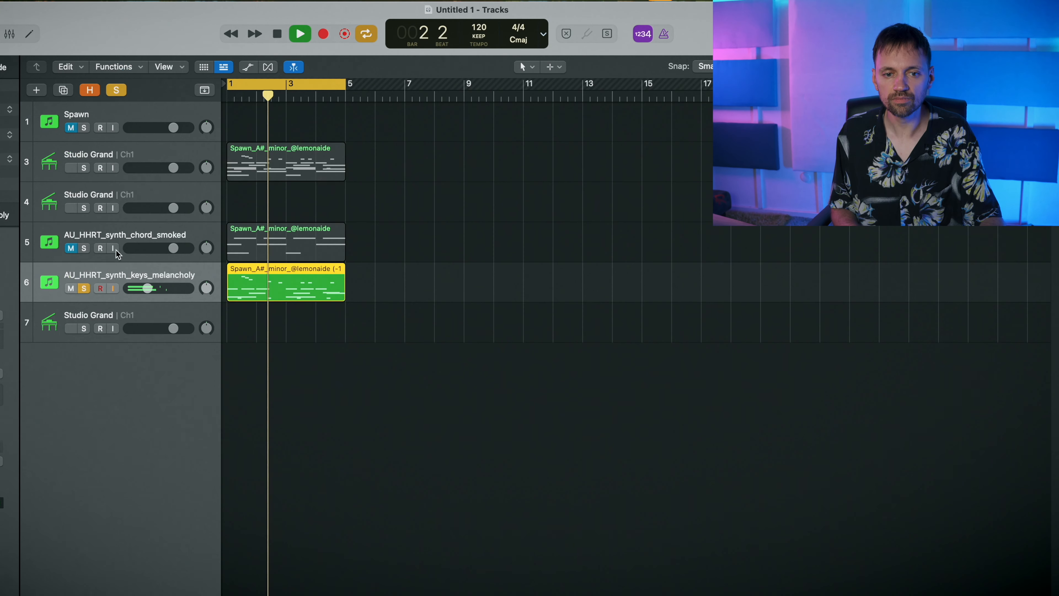
Stop playback, solo the Spawn track in place of the synth part and play it with its plug-in window open
key(space)
click(80, 109)
click(88, 127)
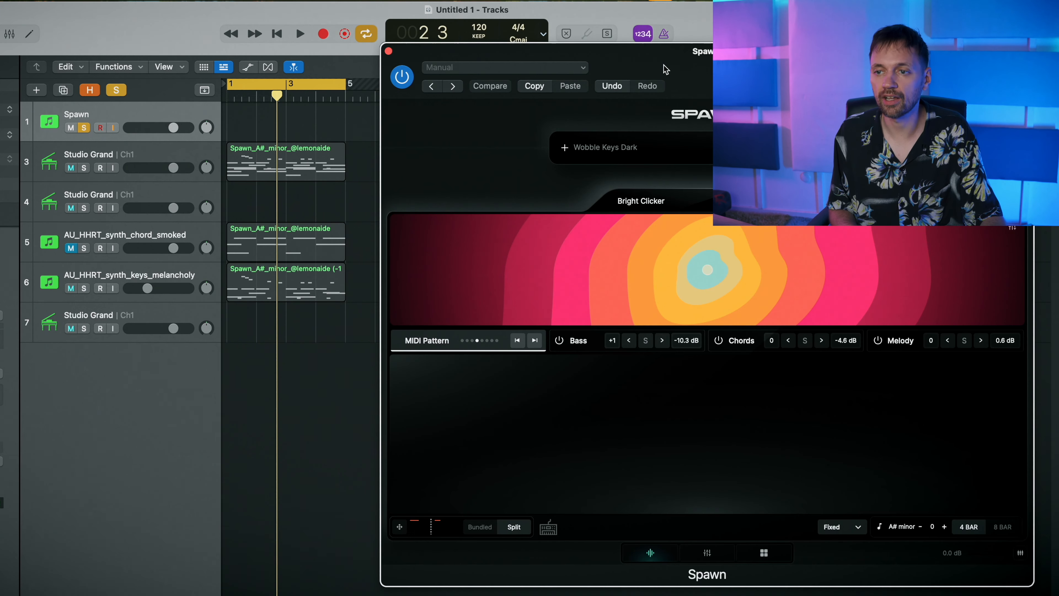
drag(664, 67, 374, 49)
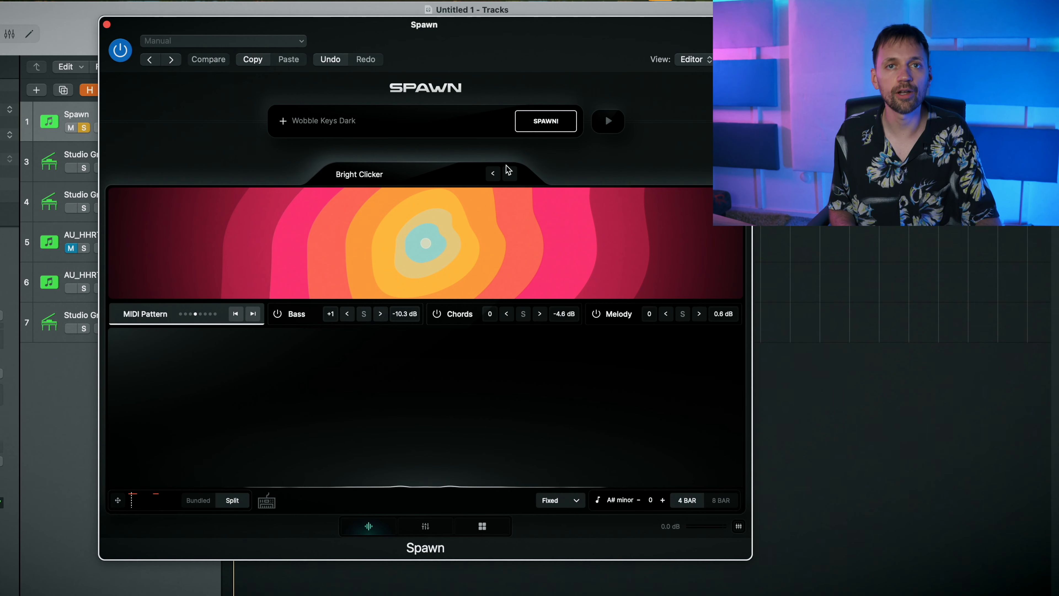
key(space)
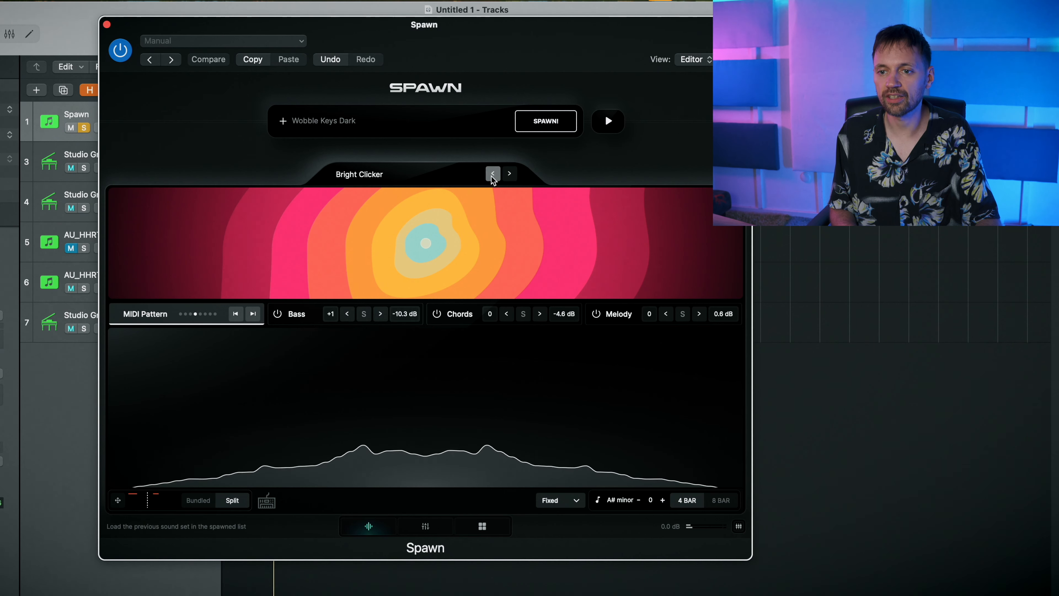
Audition Spawn's sound sets from Old Rhodes through Nice Try, lowering the XY controller's X-axis macro on Obsidian Fog
click(510, 173)
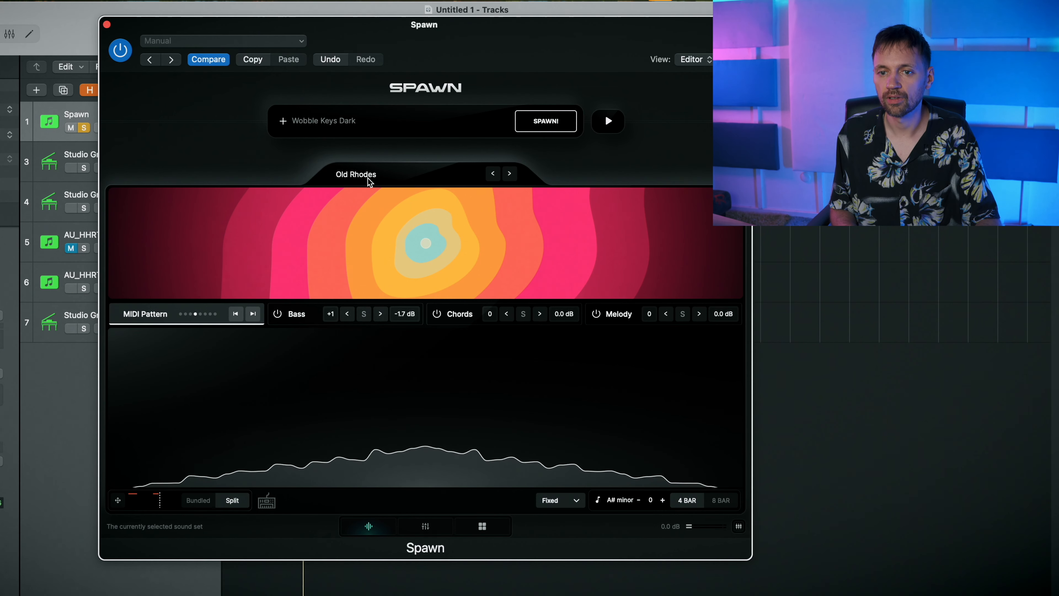
click(509, 178)
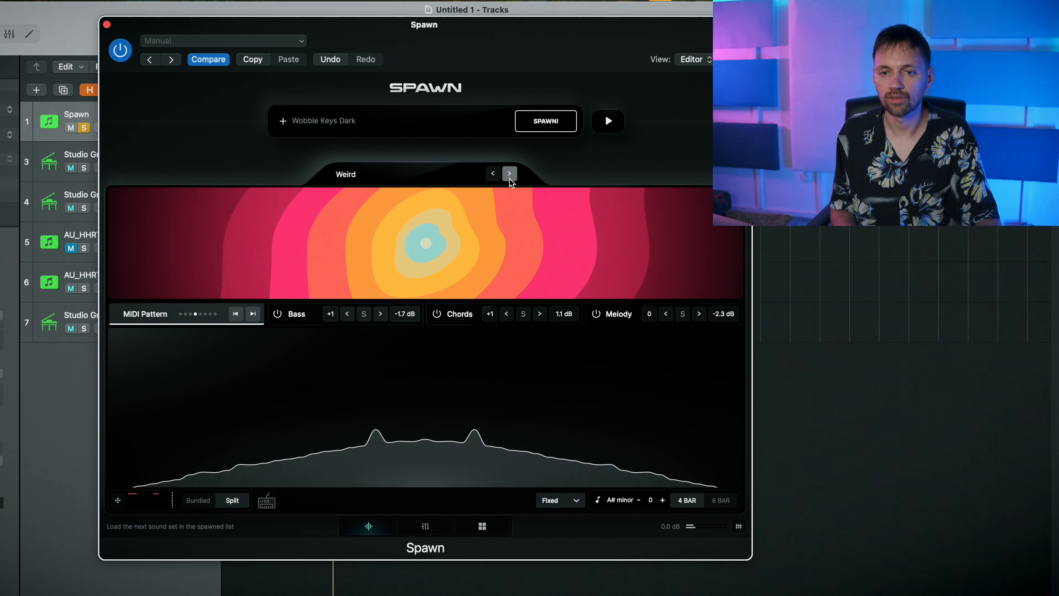
click(508, 179)
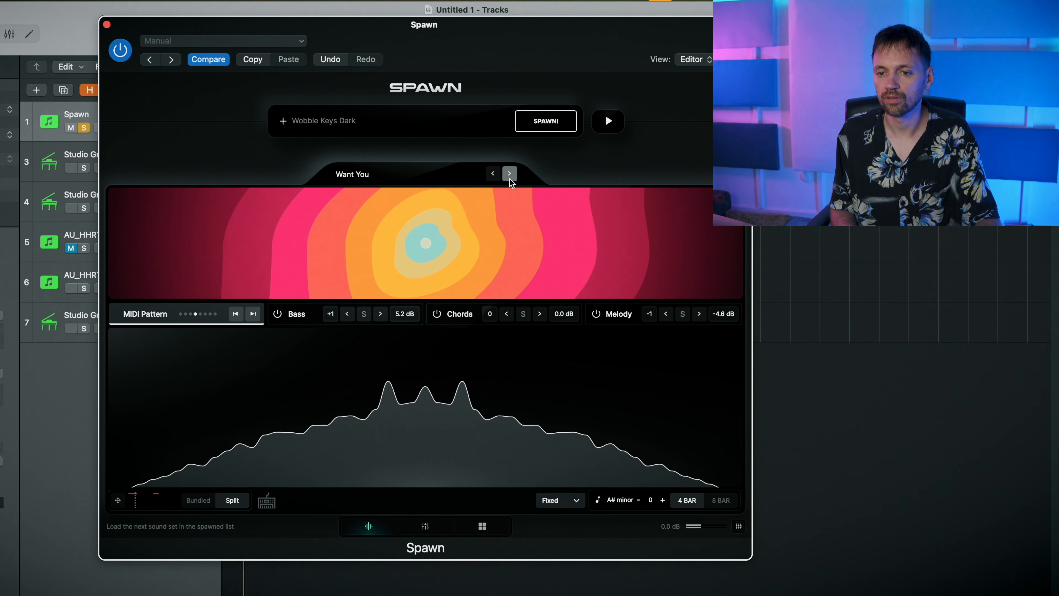
click(508, 178)
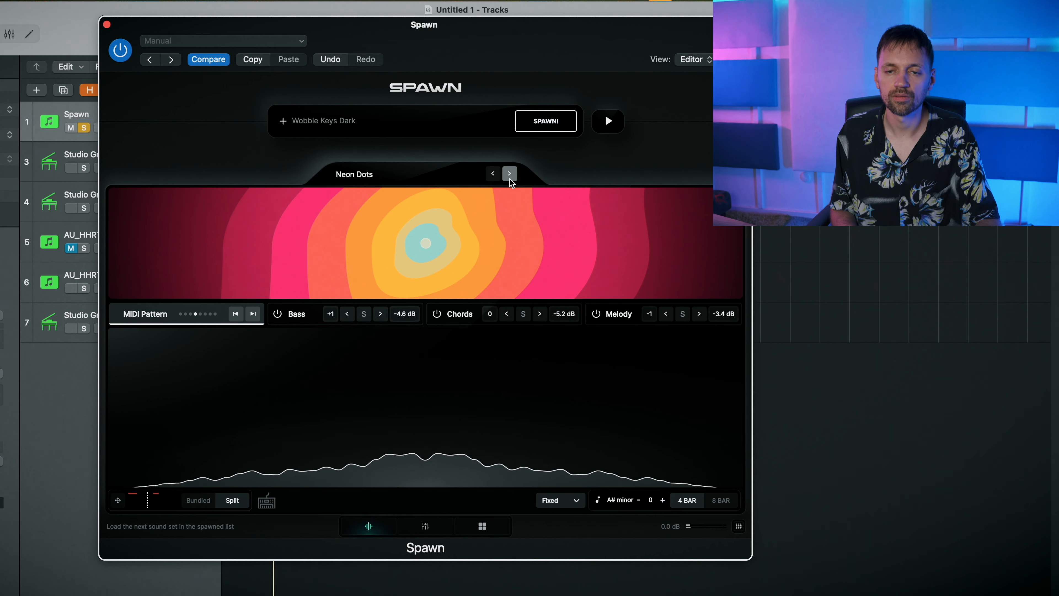
click(509, 179)
drag(432, 241, 259, 231)
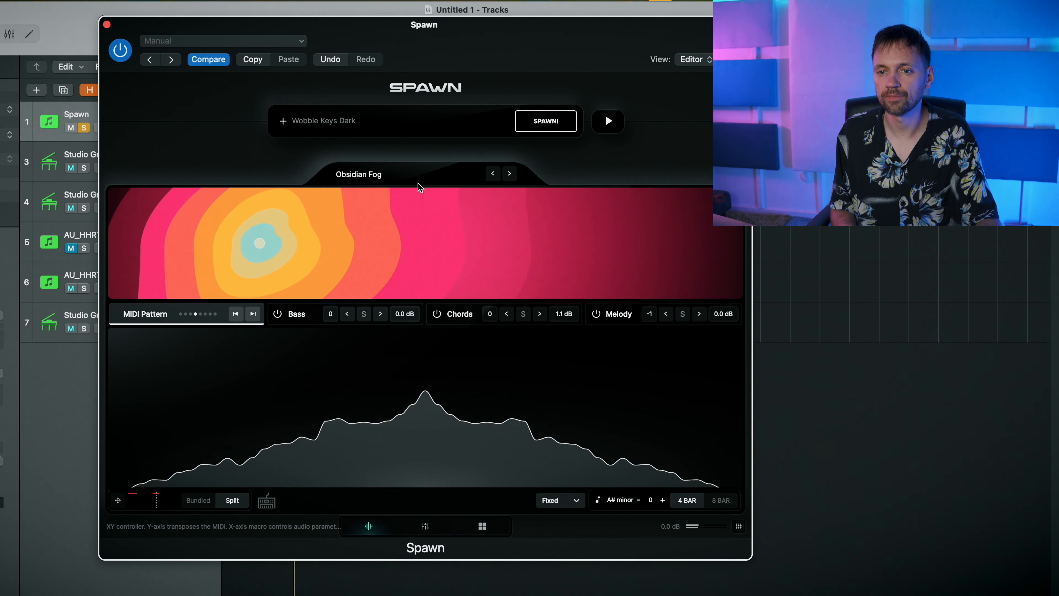
click(509, 174)
Replace the Wobble, Keys and Dark tags with Digital, Guitar and Energetic, and spawn new sound sets
click(282, 121)
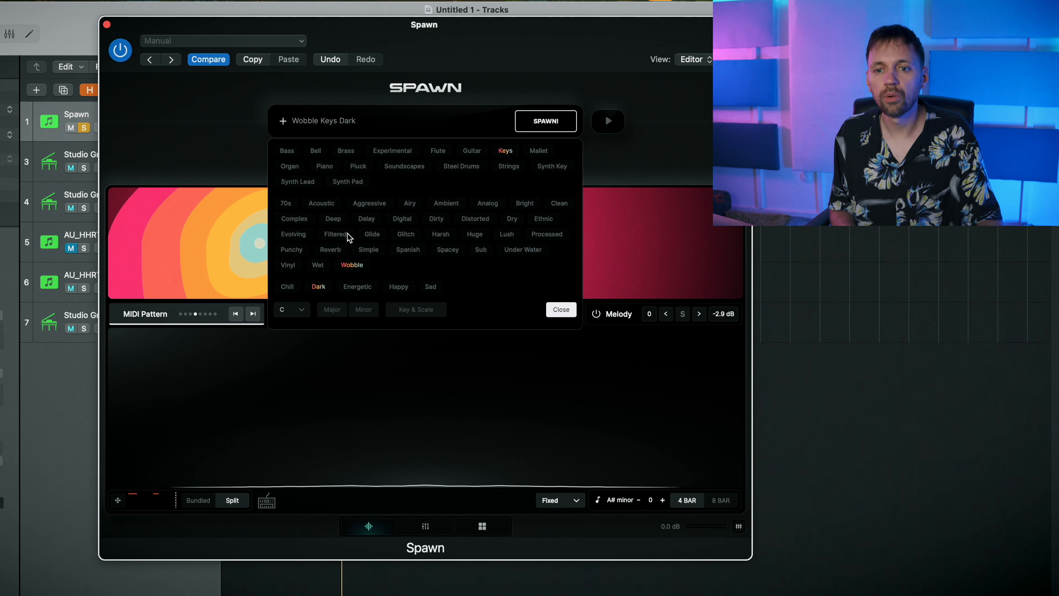
click(325, 288)
click(506, 152)
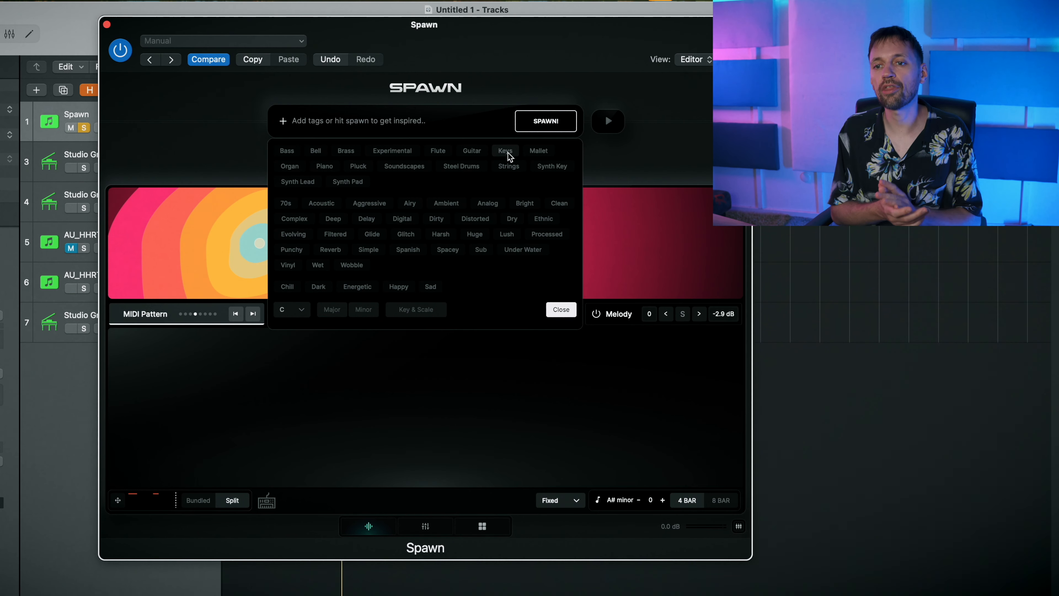
click(470, 154)
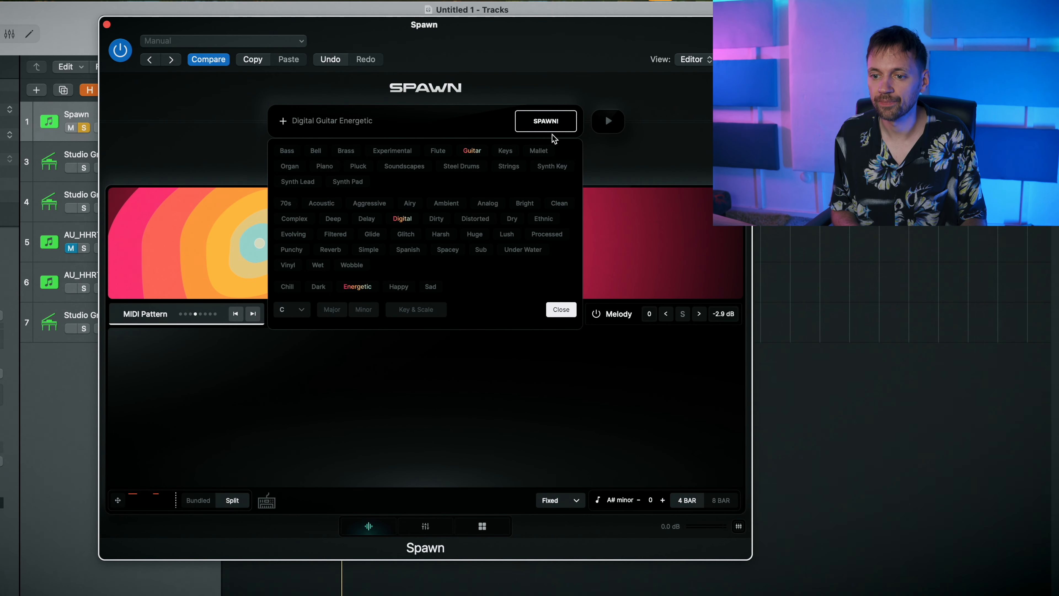
click(570, 309)
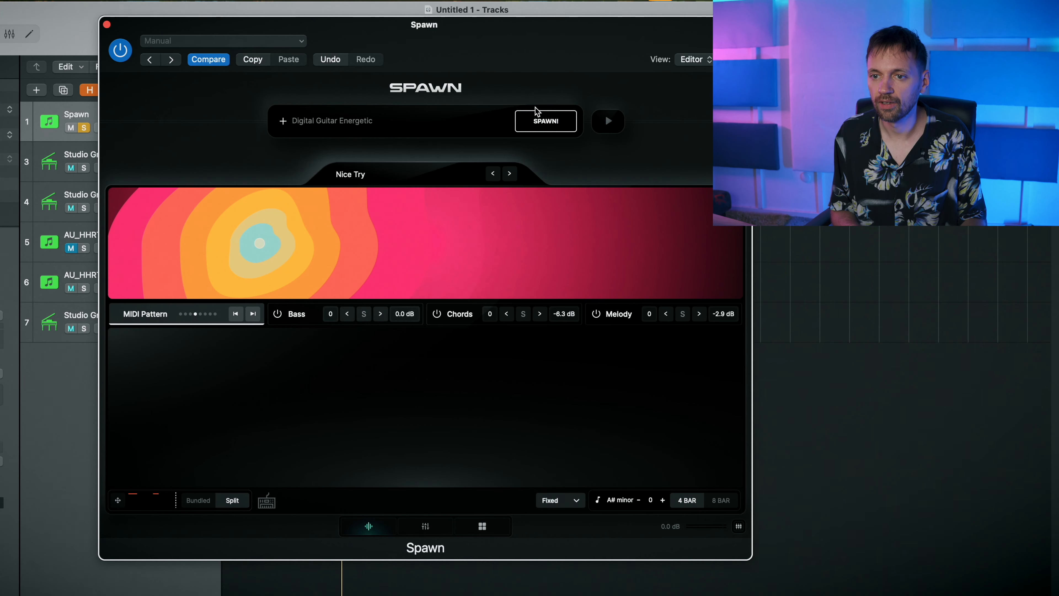
click(537, 125)
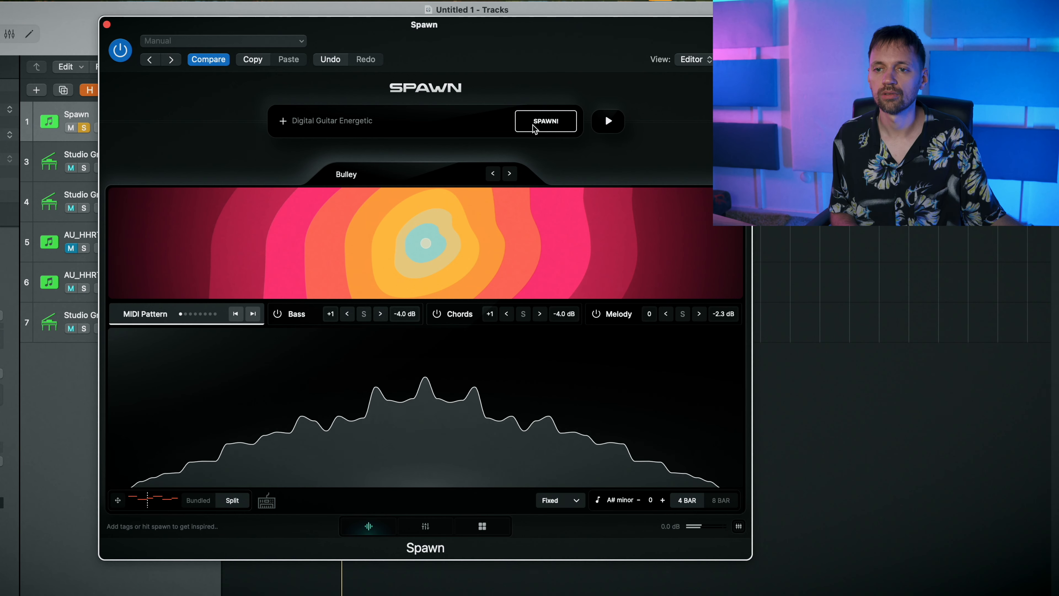
Audition other MIDI patterns and respawn with the same tags, then switch the sound set through Pneumatic to Cat Got Your Tongue
click(253, 314)
click(545, 121)
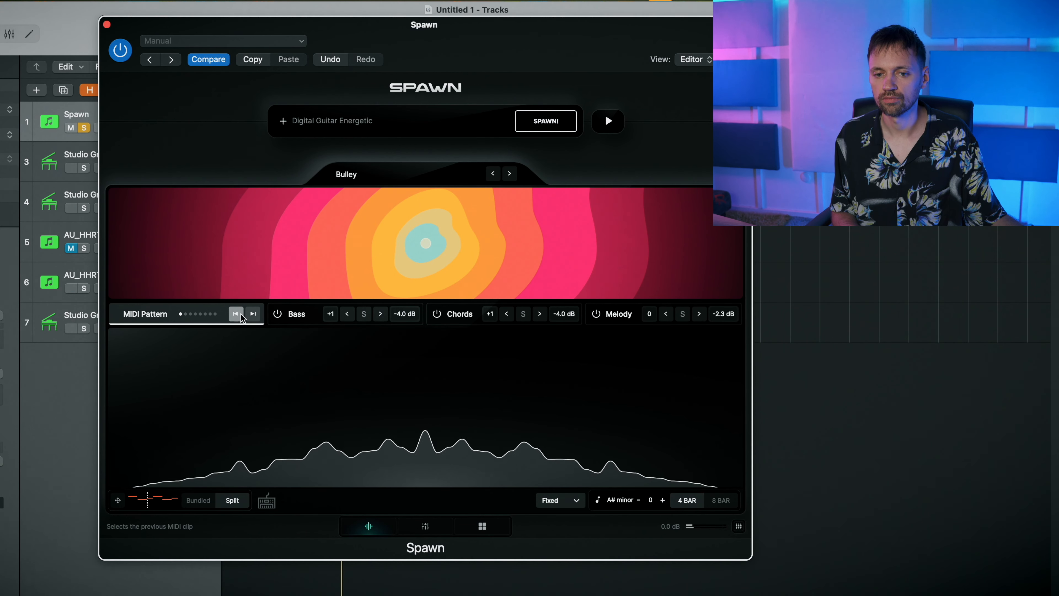
click(538, 129)
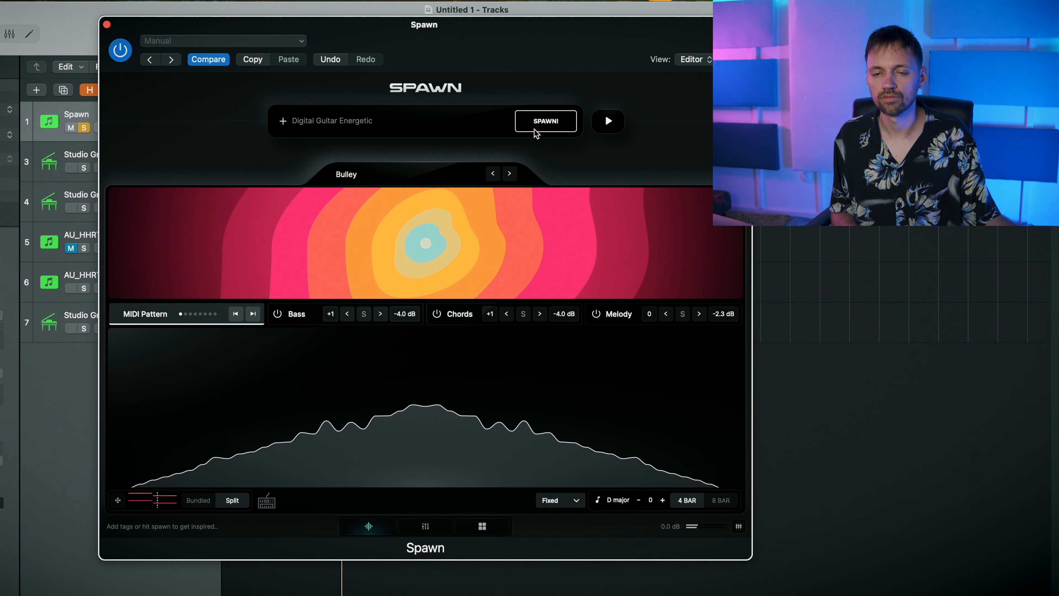
click(491, 174)
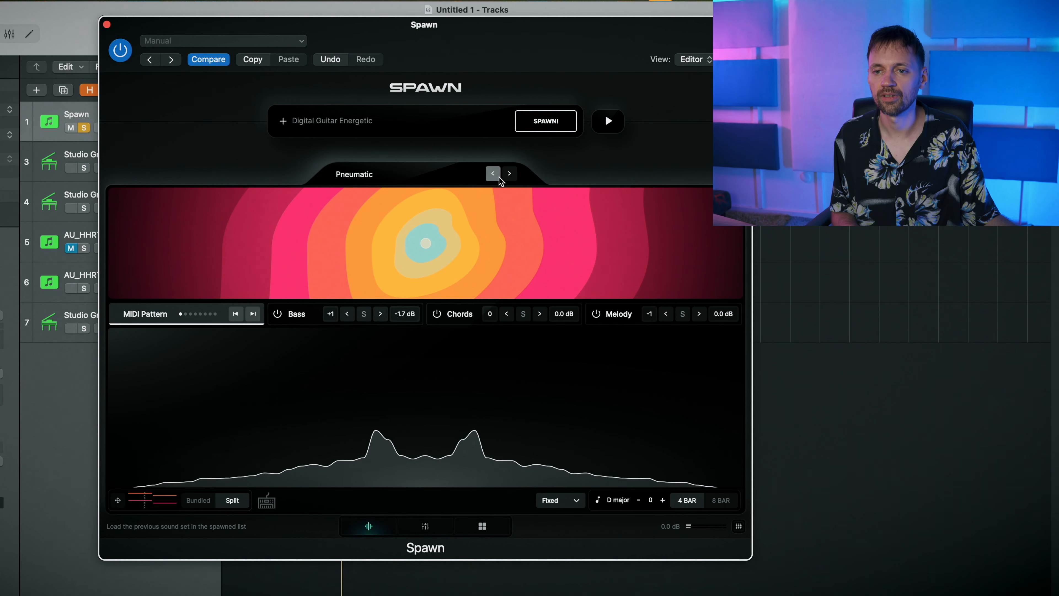
click(493, 175)
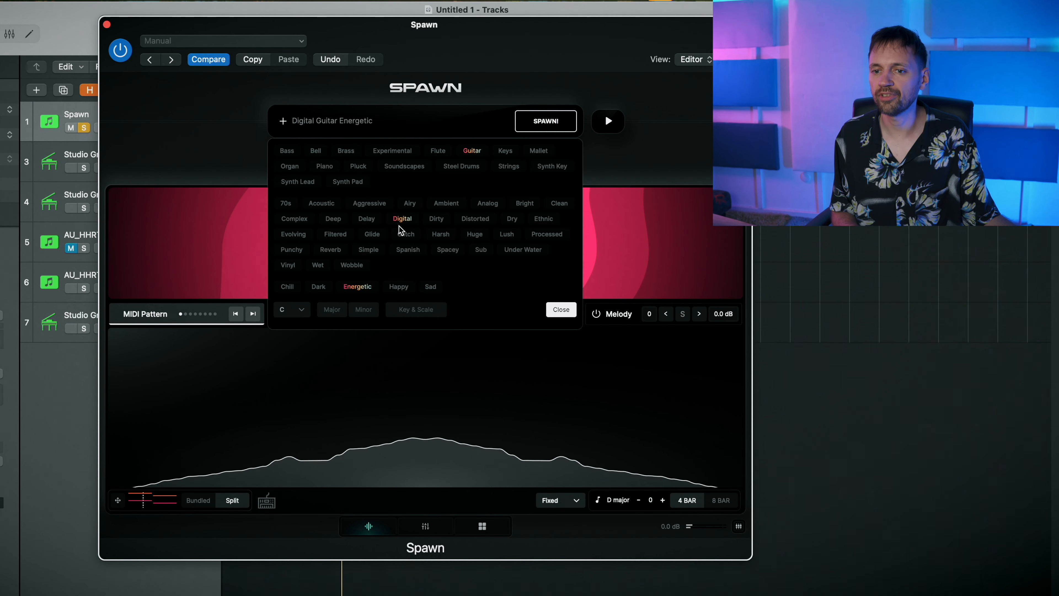
Change the tags to Ambient, Guitar and Sad, and spawn a new sound set with fresh MIDI patterns
click(402, 219)
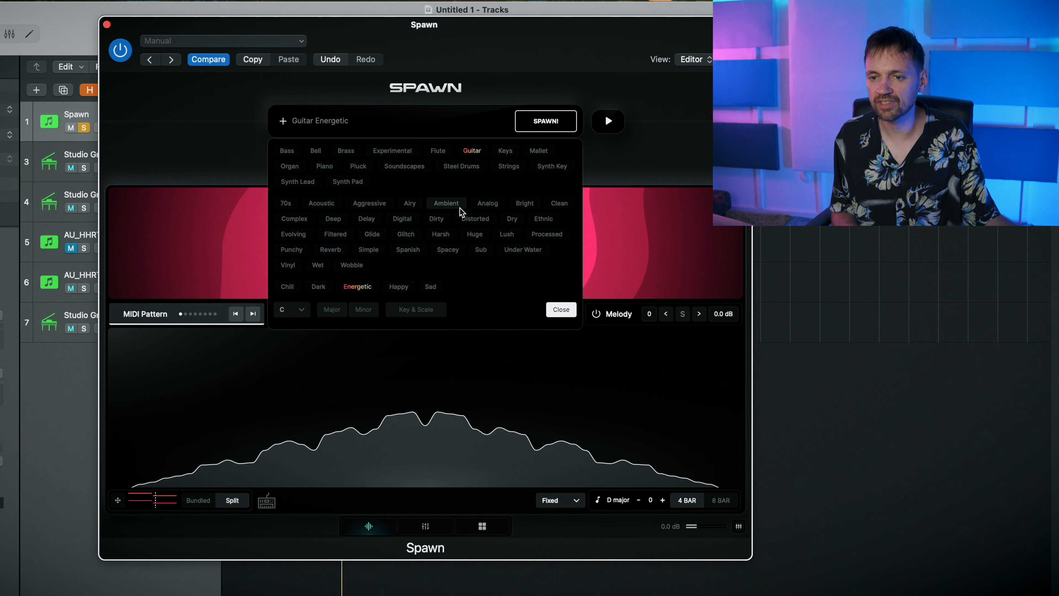
click(446, 203)
click(359, 286)
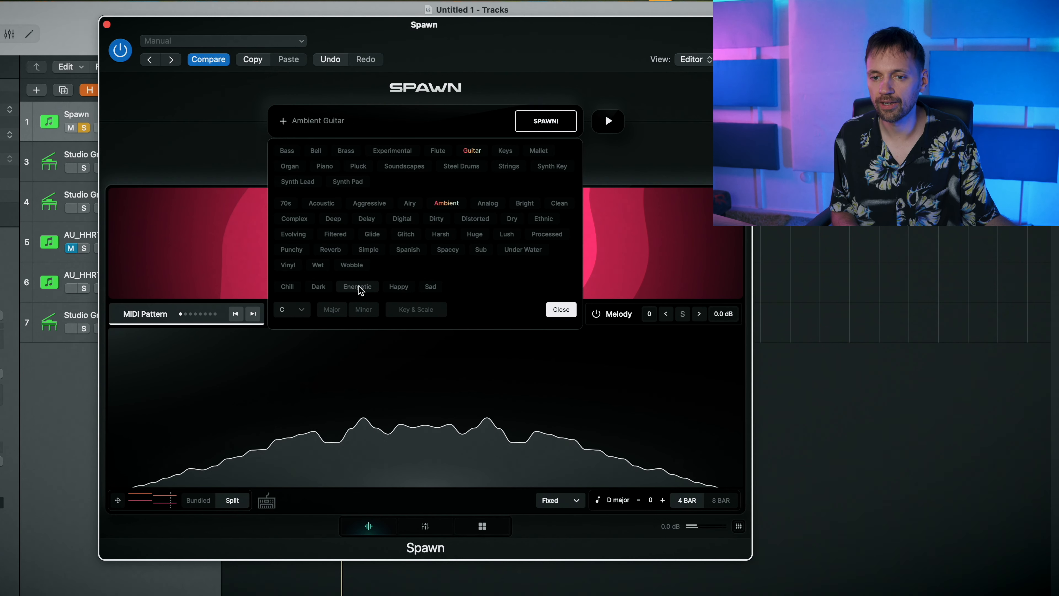
click(429, 287)
click(561, 310)
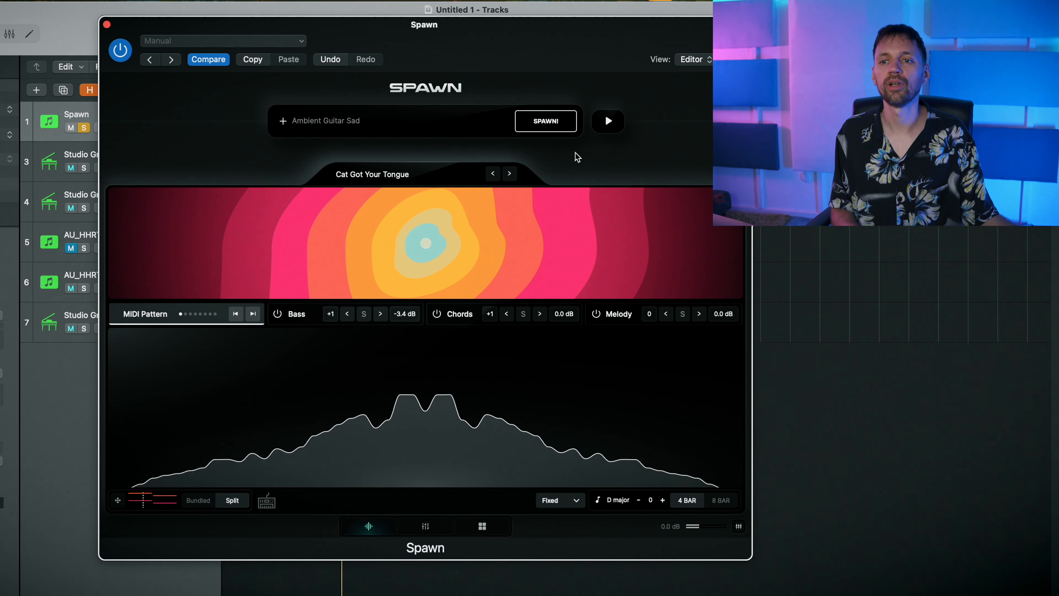
click(541, 123)
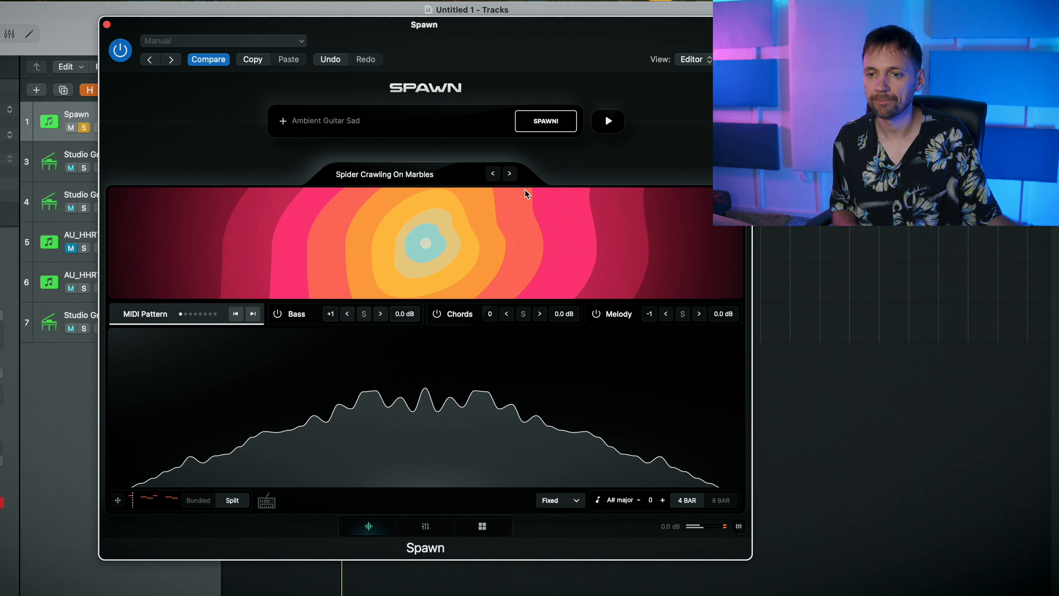
Audition the following MIDI patterns on Spider Crawling On Marbles and settle on the fourth one, in D major
click(253, 313)
click(252, 315)
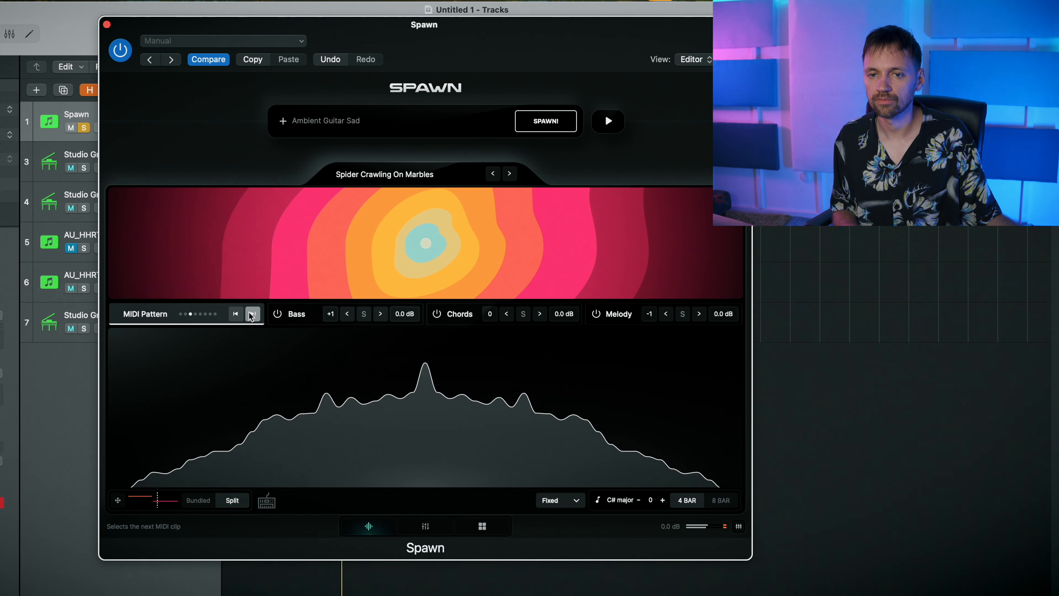
click(251, 315)
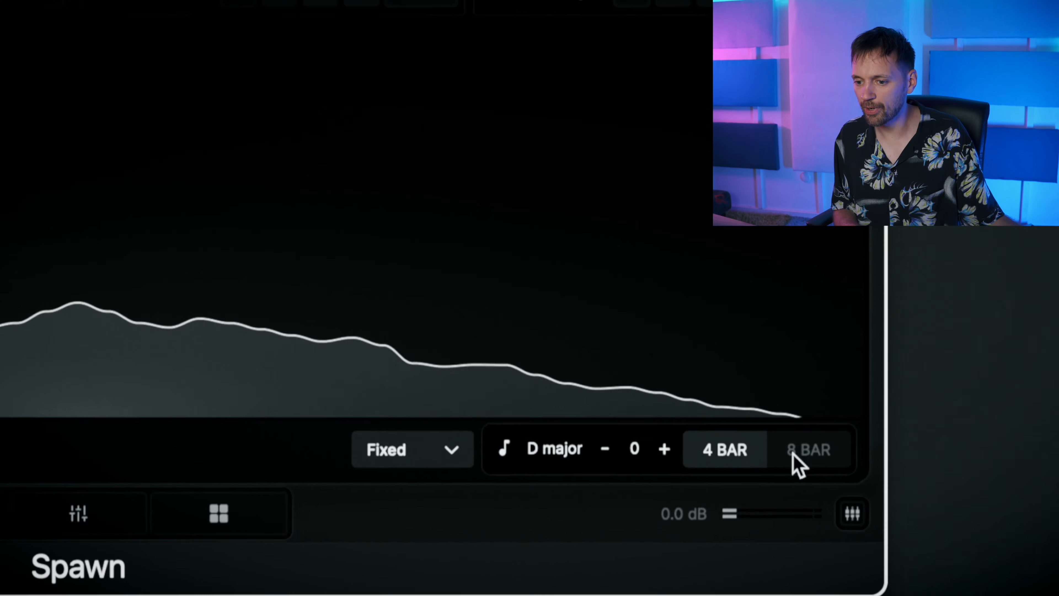
Set the MIDI pattern's length to 8 bars and display its Chords layer in the piano roll
click(715, 501)
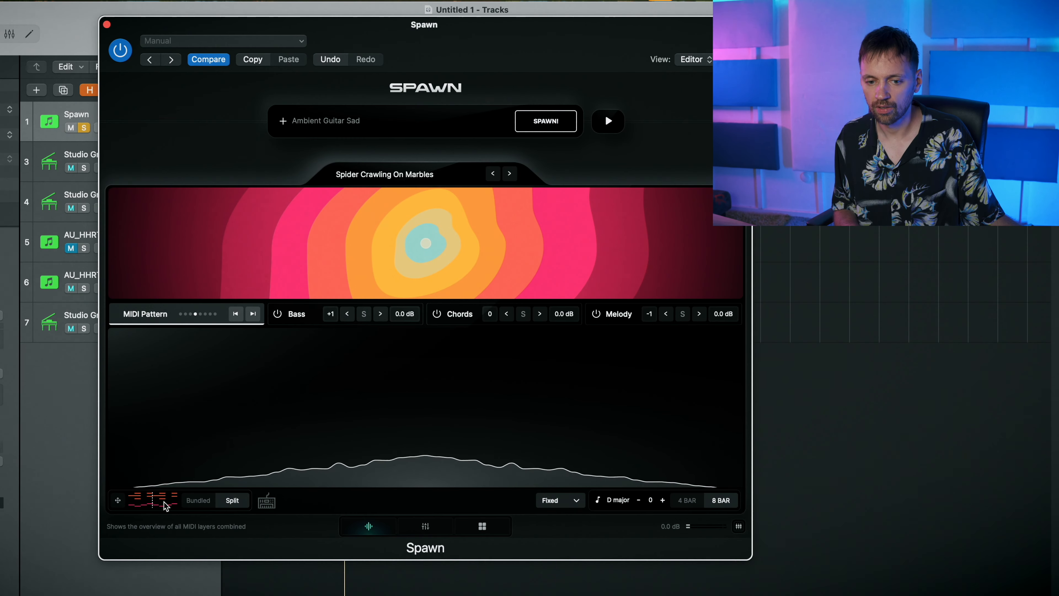
click(456, 314)
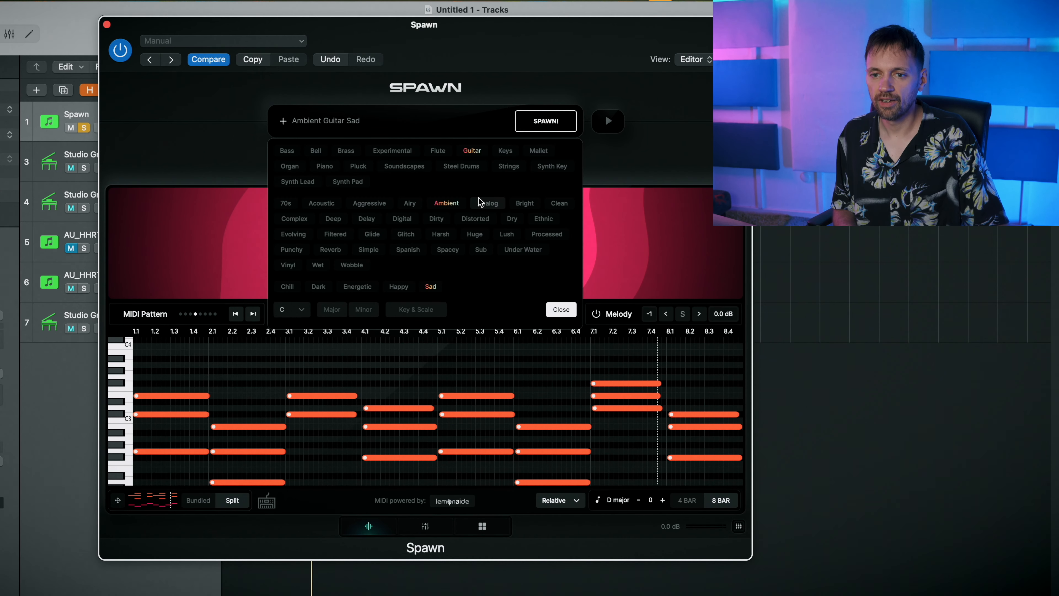
Replace the Ambient and Guitar tags with Piano, keep Sad, and spawn a new sound set
click(446, 202)
click(472, 151)
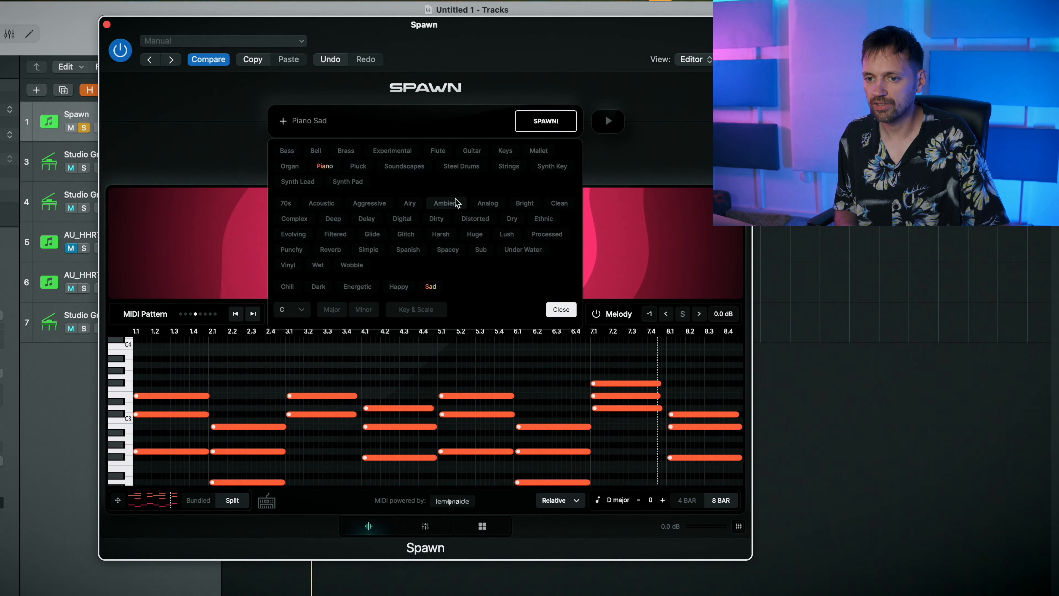
click(558, 311)
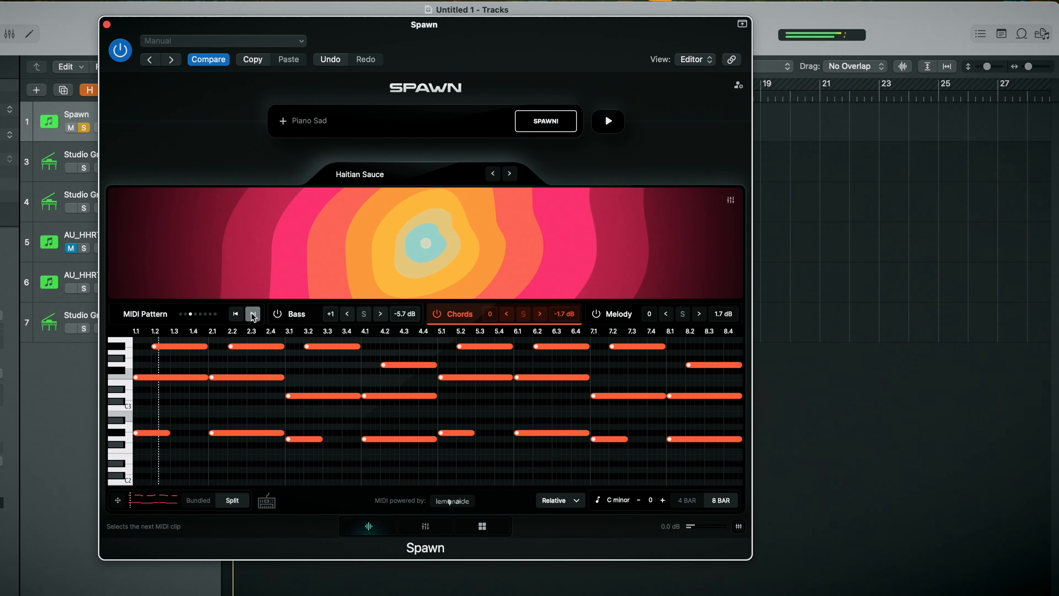
Audition further MIDI patterns on Haitian Sauce up to the seventh, in C# minor, and view its Melody and Chords layers
click(253, 315)
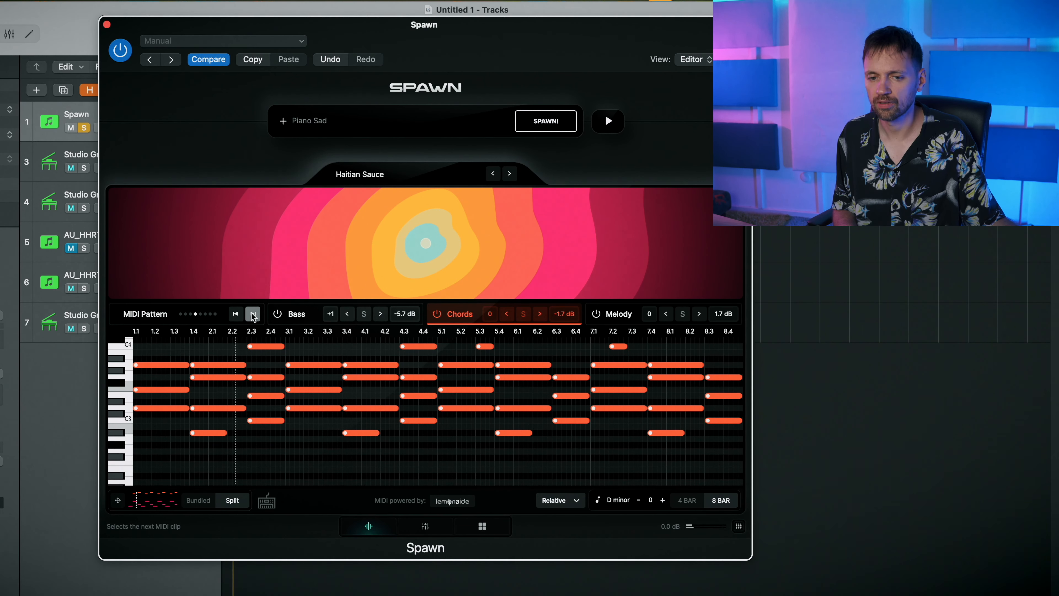
click(252, 314)
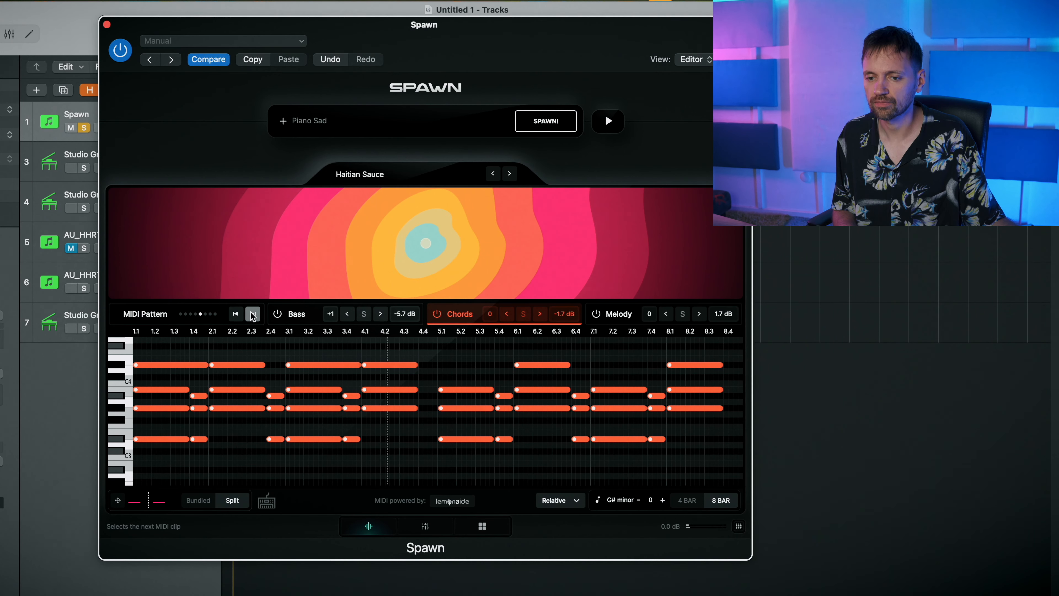
click(596, 317)
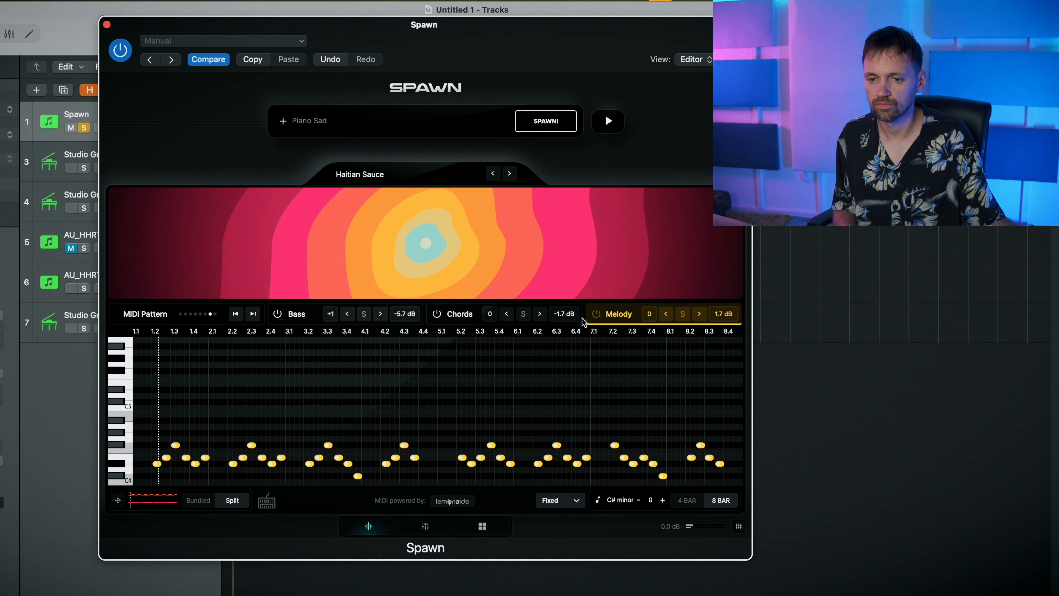
click(454, 316)
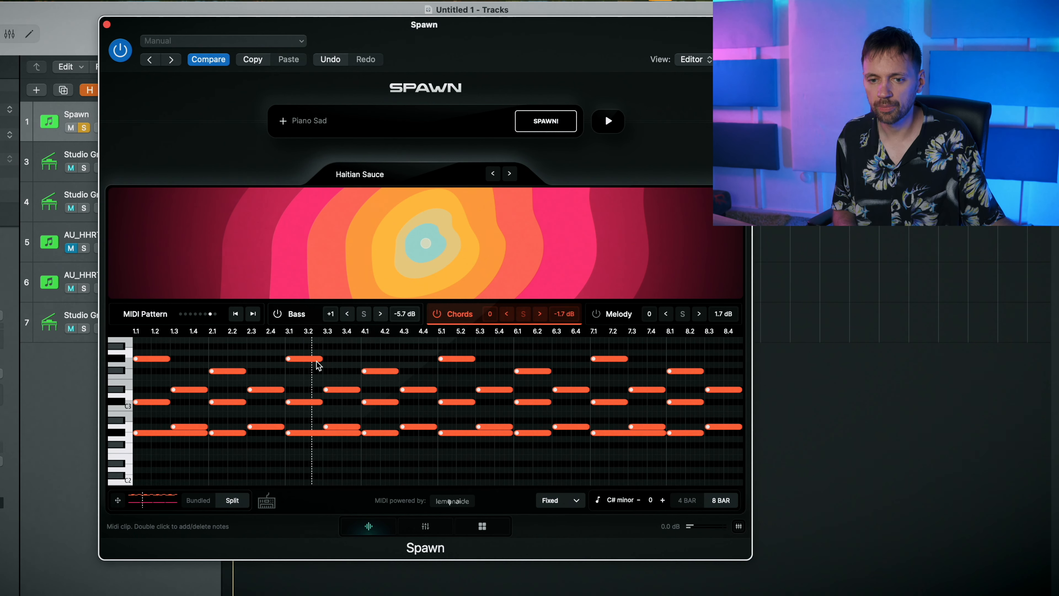
Spawn another Piano Sad sound set, and spawn one tagged Spanish, Piano and Dark with the key and scale set to C minor
click(546, 124)
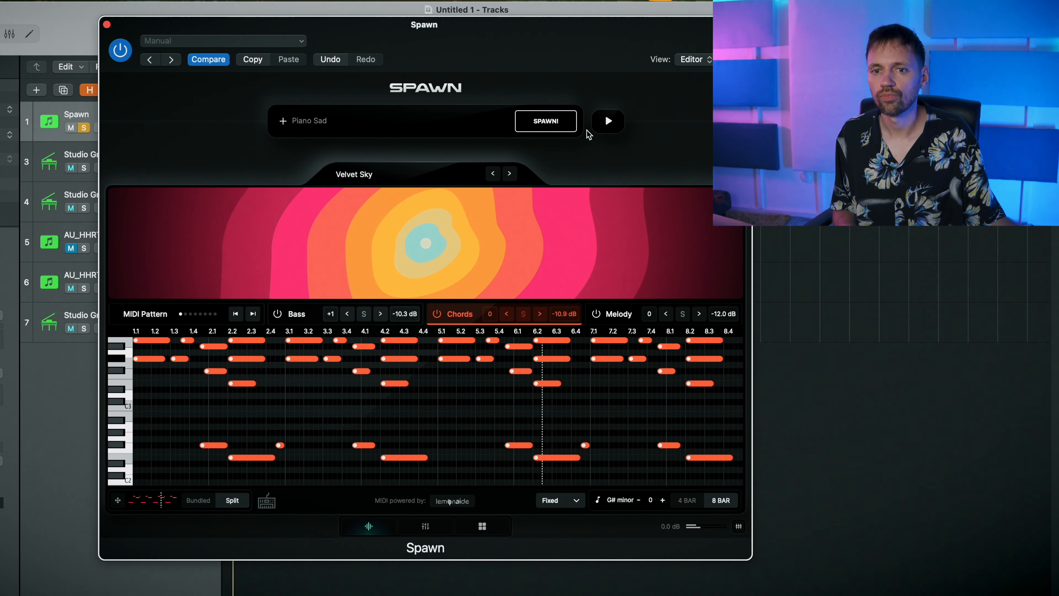
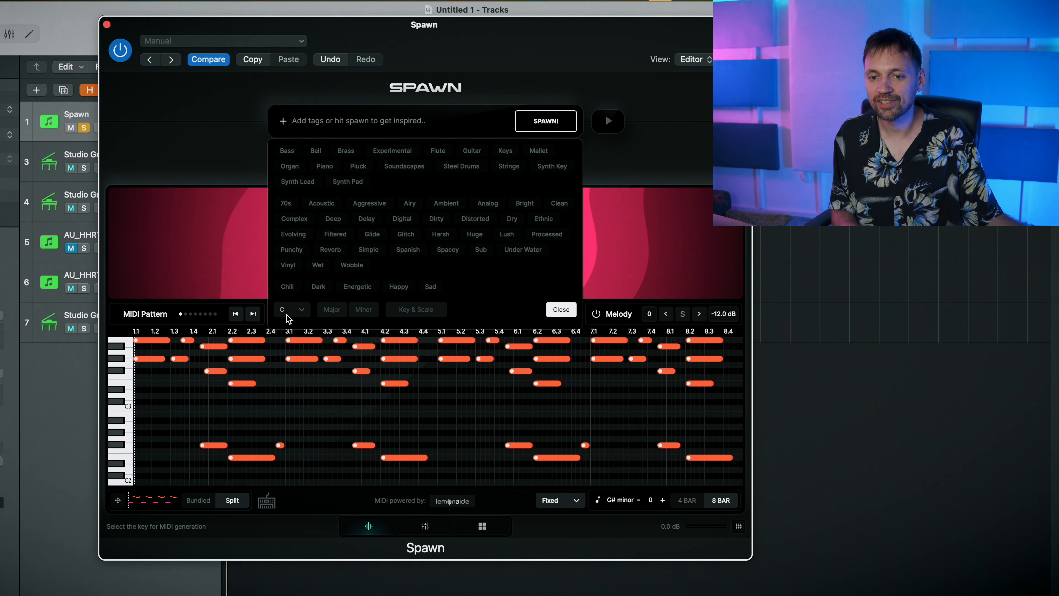
click(414, 310)
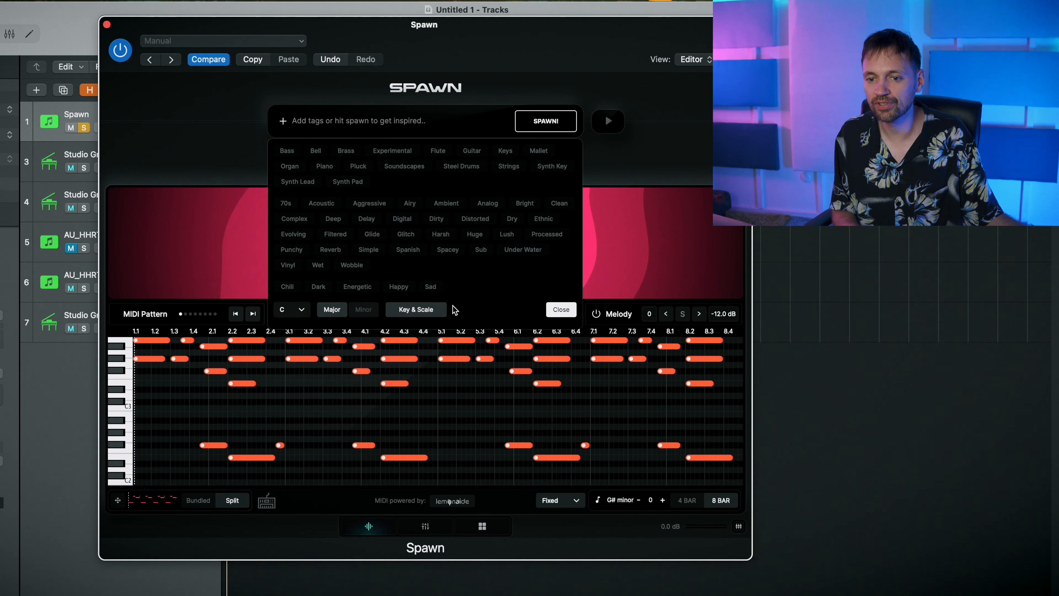
click(288, 311)
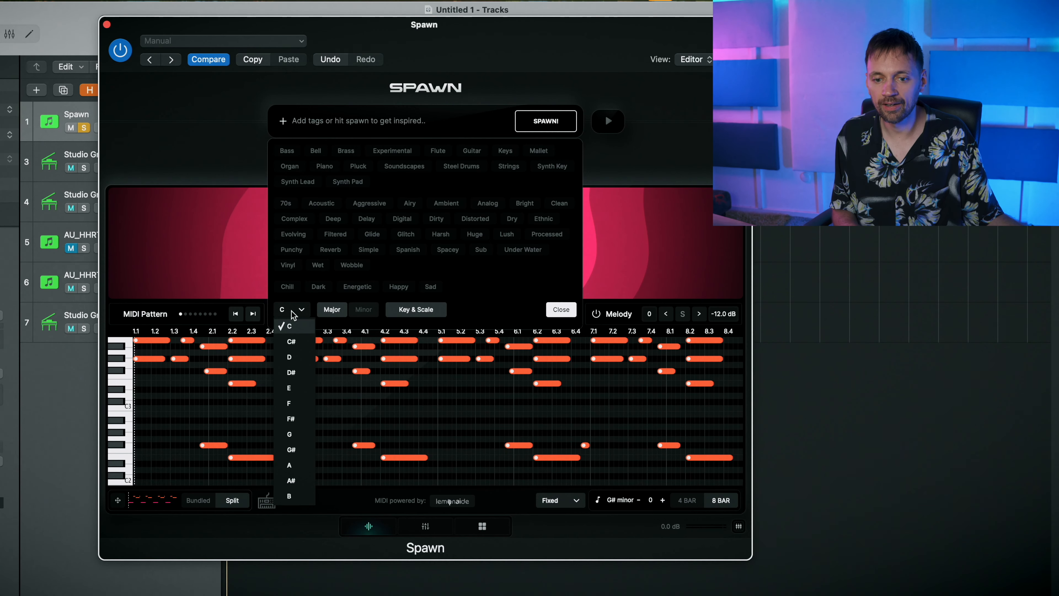
click(300, 308)
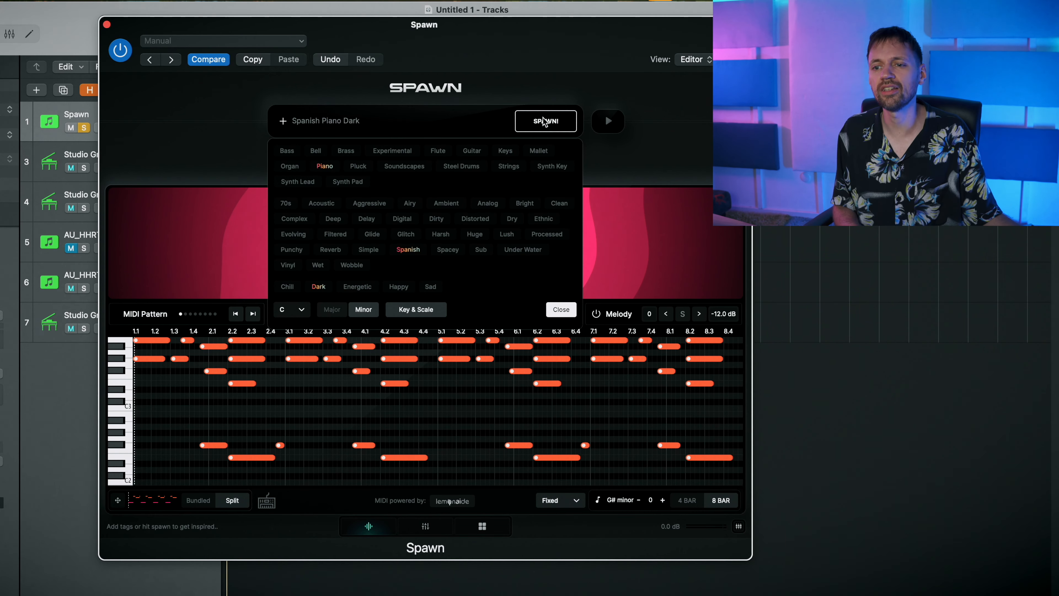
click(543, 125)
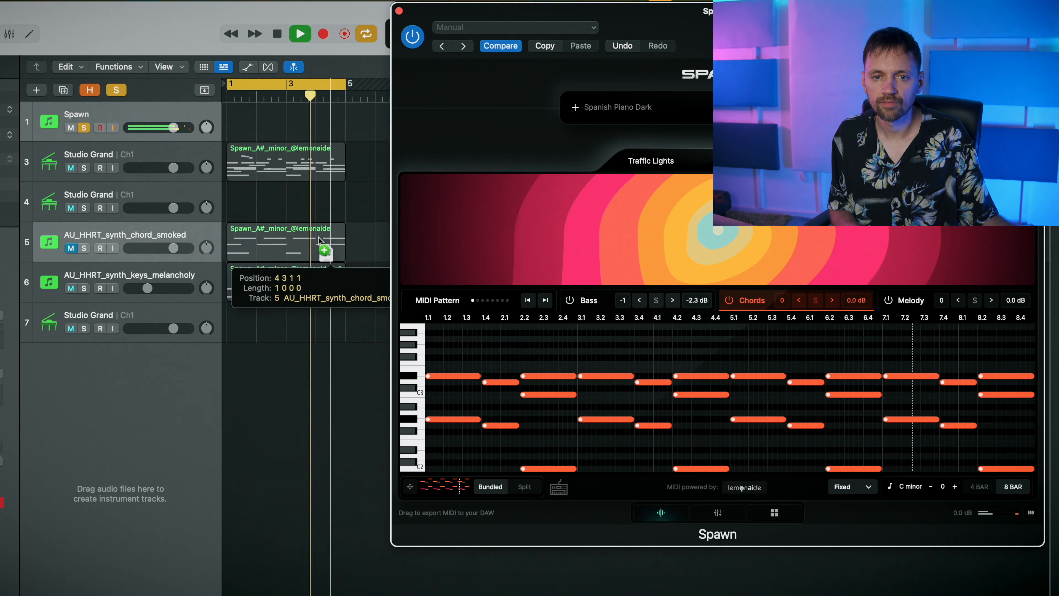
Export the bundled 8-bar C minor pattern onto the Spawn track at bar 1 and close the plug-in window
drag(233, 251, 229, 122)
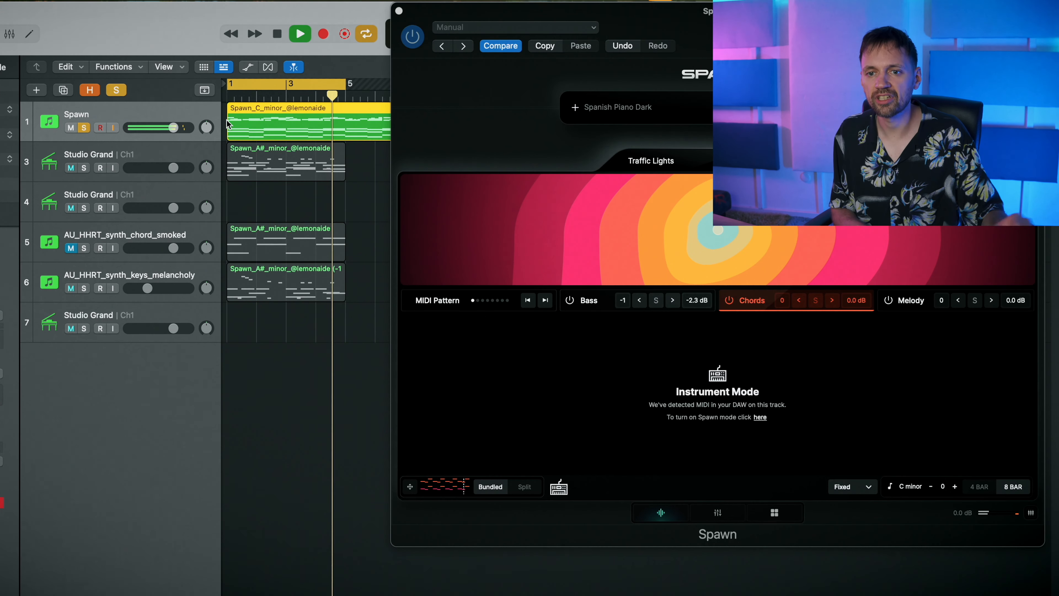
click(399, 10)
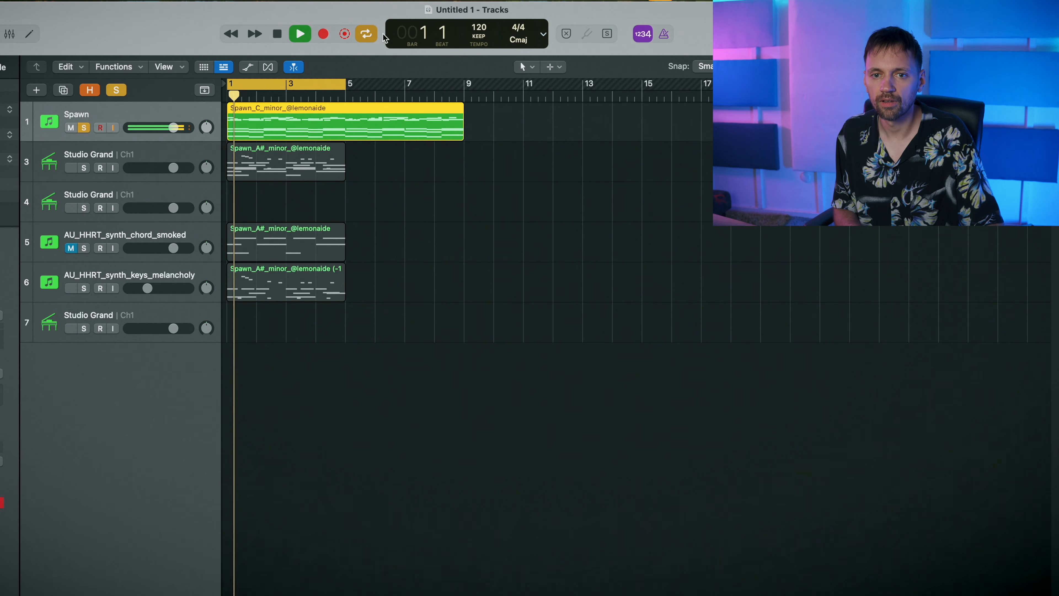
Open the exported C minor region in an enlarged piano roll and play it from the start
scroll(357, 198, up, 4)
double_click(293, 136)
key(space)
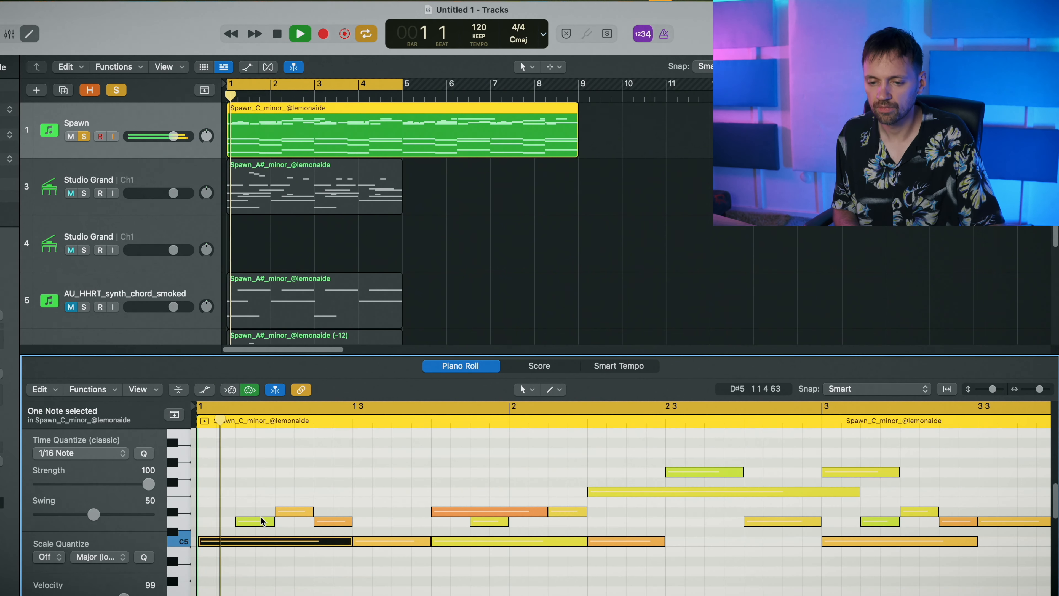
key(super+Left)
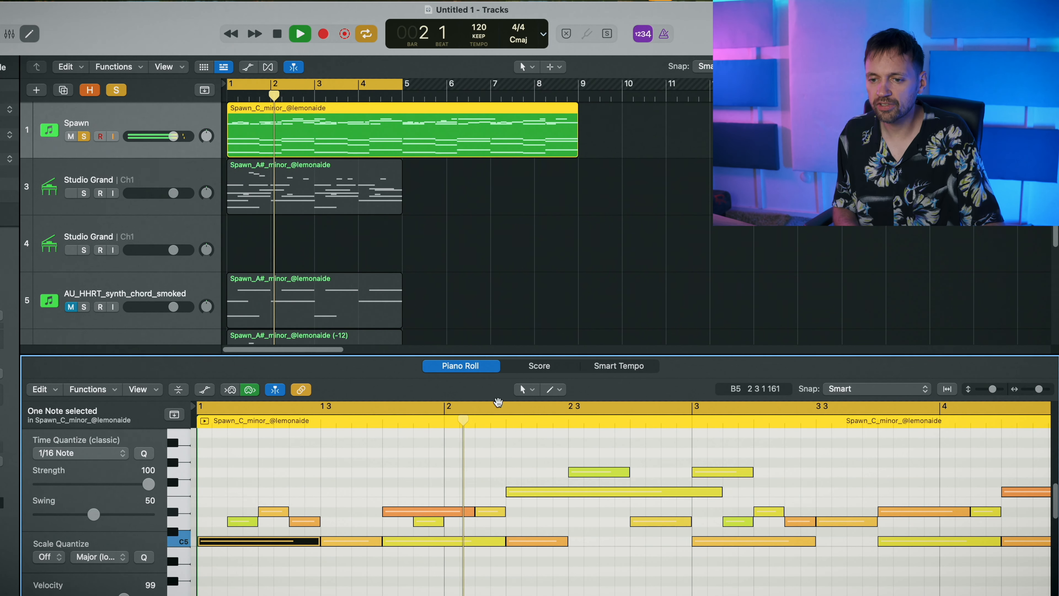
drag(498, 402, 498, 327)
key(space)
Shorten bar 1's D#5 note on beat 4 and its C5 notes on beats 3 and 4, making the beat 3 note 0 0 3 160 long
click(396, 436)
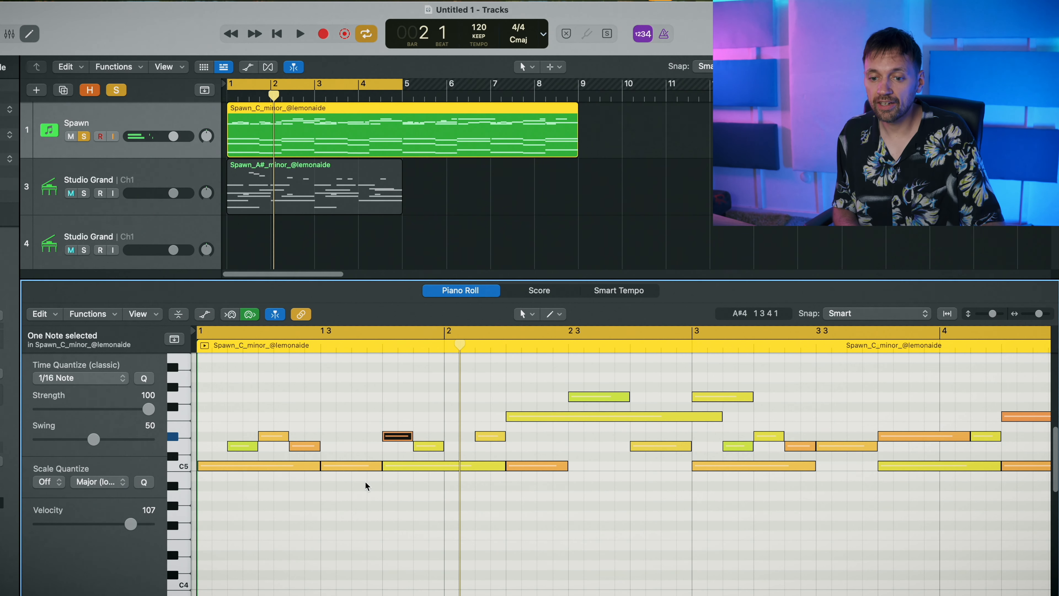
drag(377, 466, 372, 469)
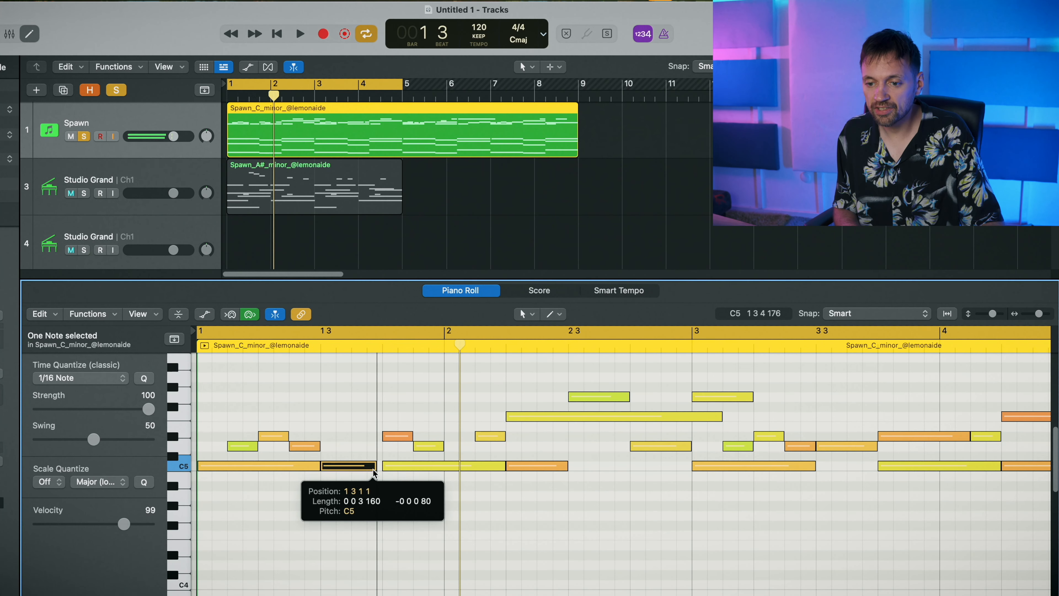
click(503, 467)
drag(502, 468, 474, 468)
Audition the individual notes of the opening melody phrase in the piano roll
scroll(560, 509, right, 5)
click(466, 467)
scroll(354, 493, right, 2)
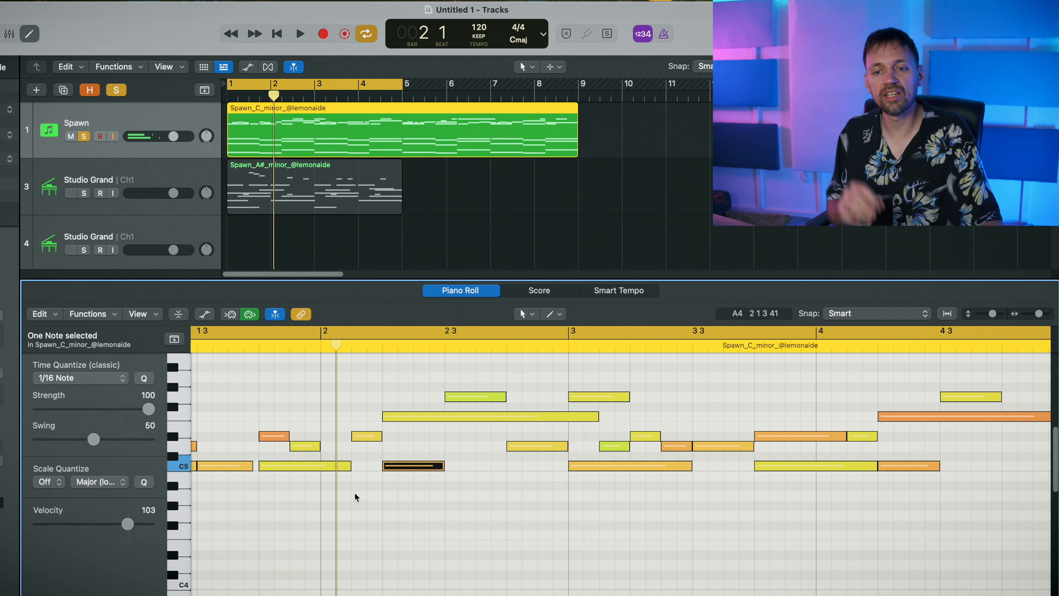
scroll(355, 494, left, 6)
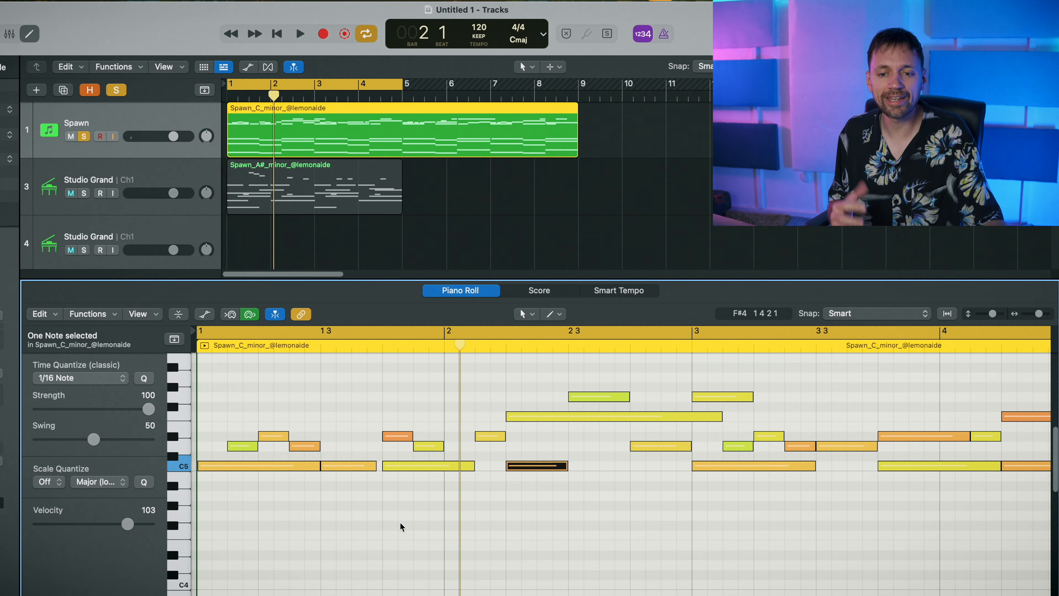
click(215, 466)
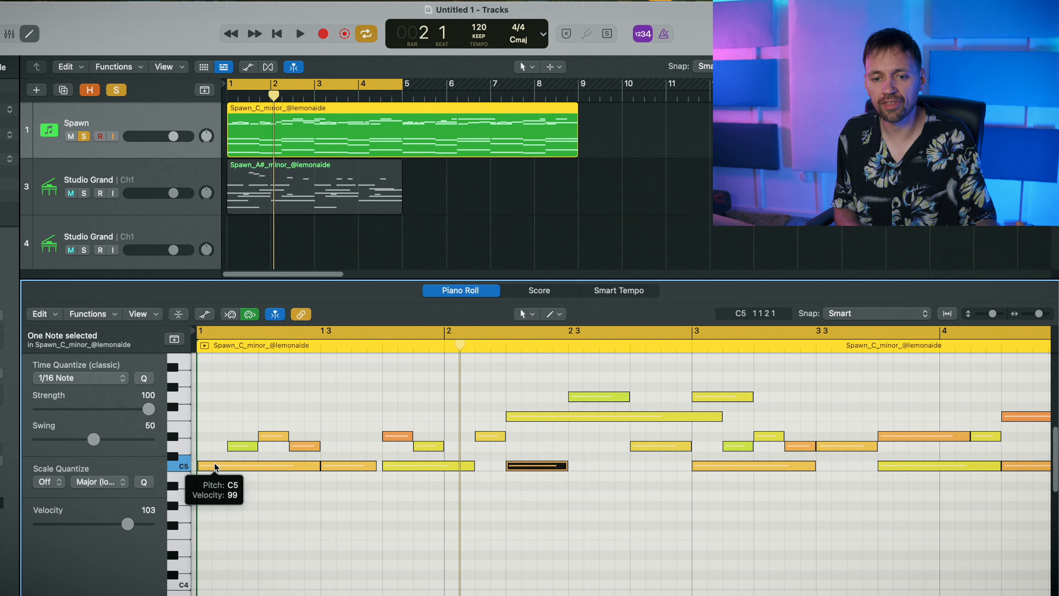
click(252, 445)
click(269, 437)
click(299, 446)
click(340, 466)
click(348, 409)
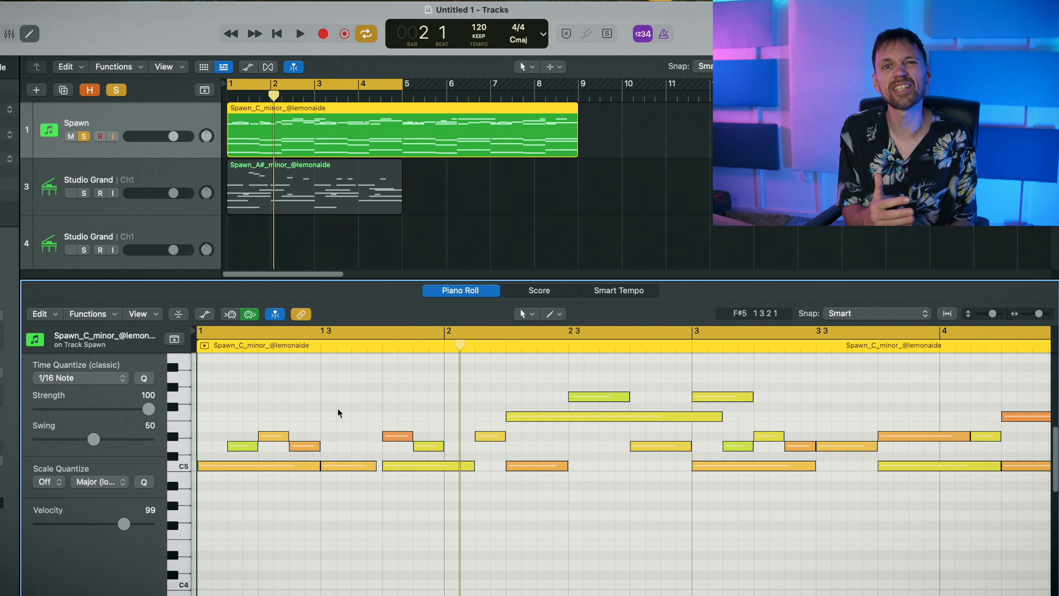
Lengthen the three-note C minor chord on beat 2 of bar 2 nearly to beat 4 and play it back
key(space)
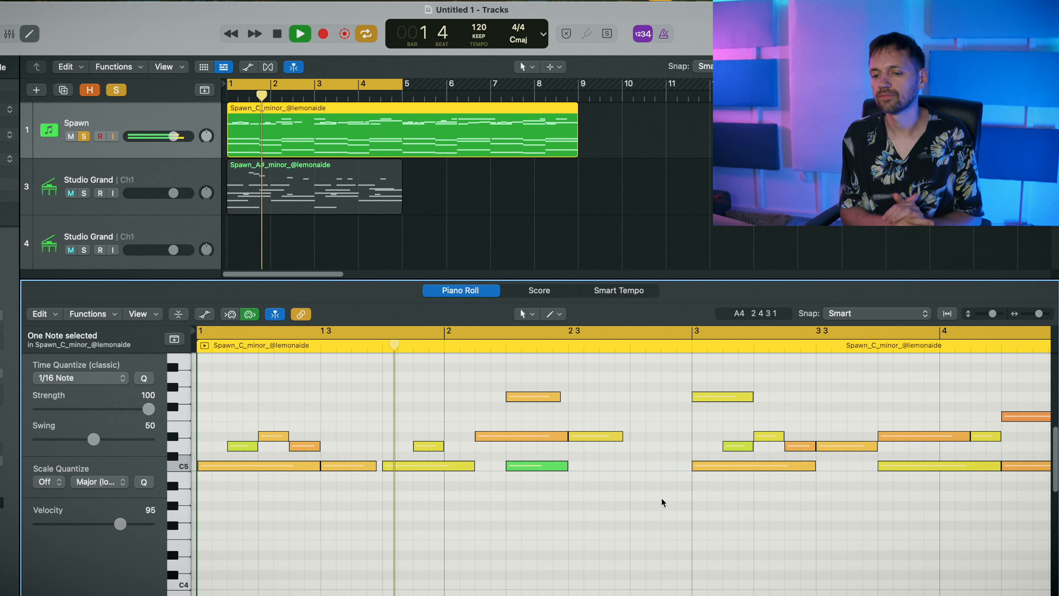
drag(445, 524, 535, 448)
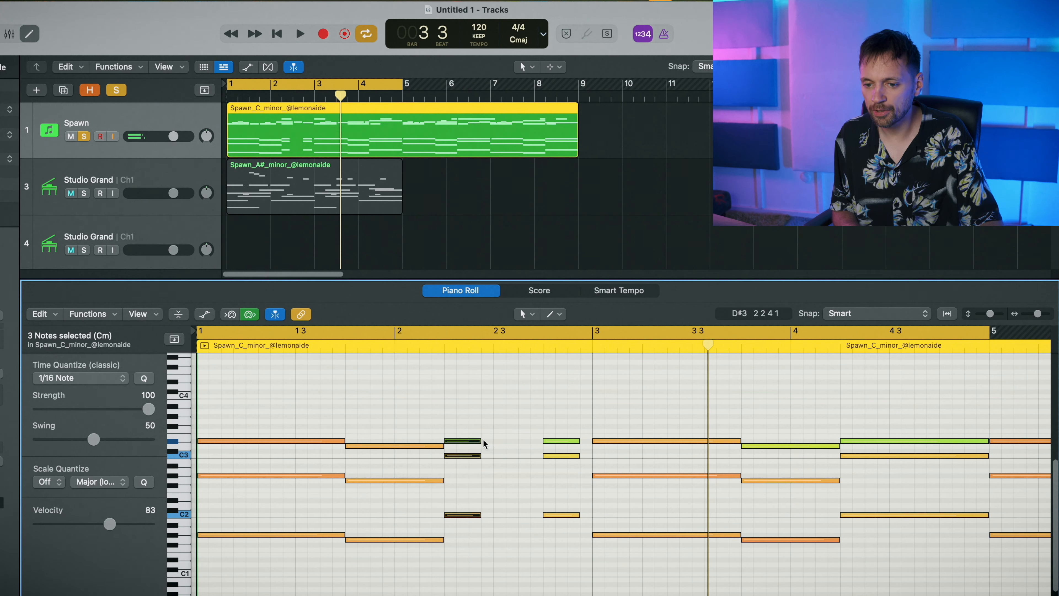
key(space)
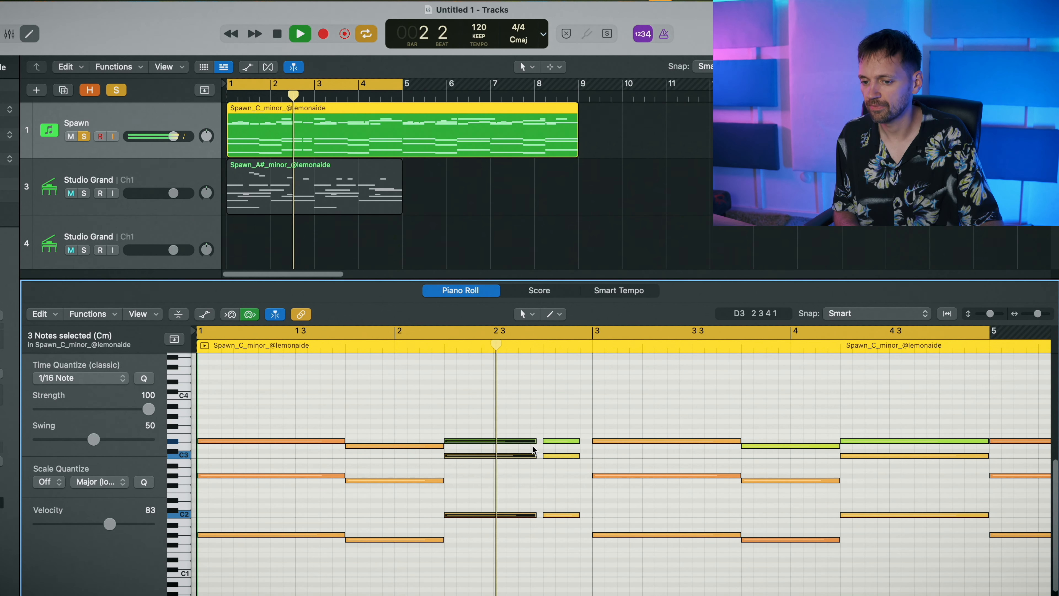
Delete the repeated chord on beat 4 of bar 2 and extend the beat 2 chord almost to bar 3
drag(559, 409, 584, 441)
key(Delete)
key(space)
drag(527, 423, 500, 519)
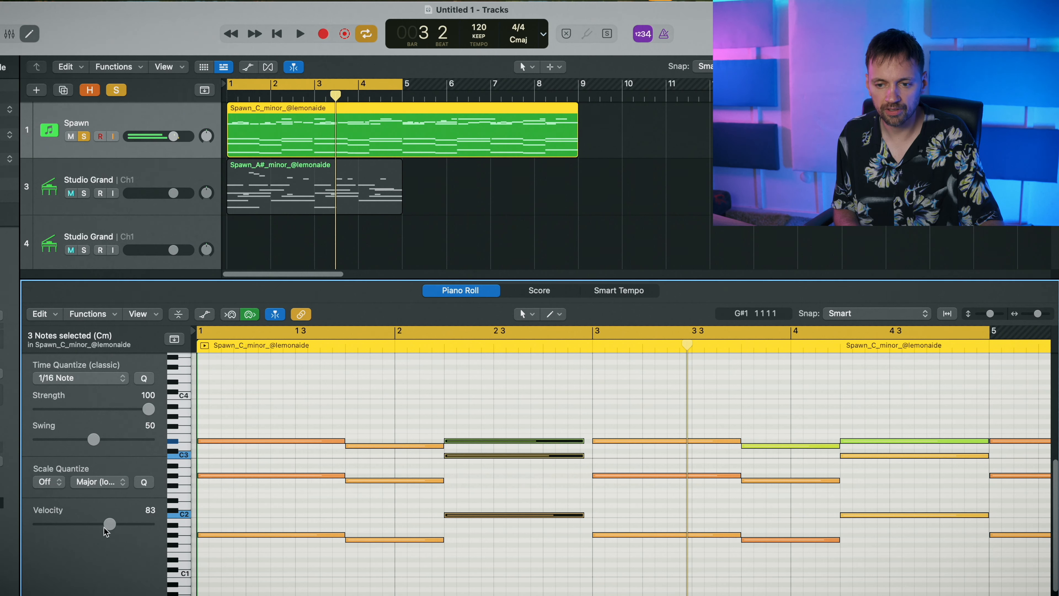
Vary the velocities within the bar 2 chord, setting C3 to 104 and D#3 to 94, and play it back
drag(487, 396, 508, 441)
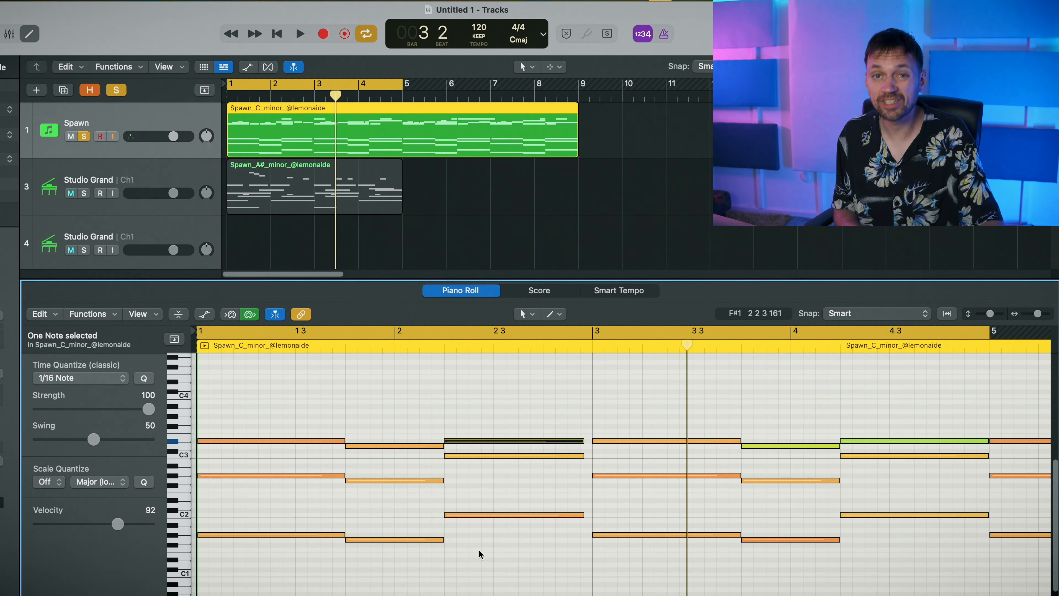
drag(493, 570, 489, 466)
click(484, 456)
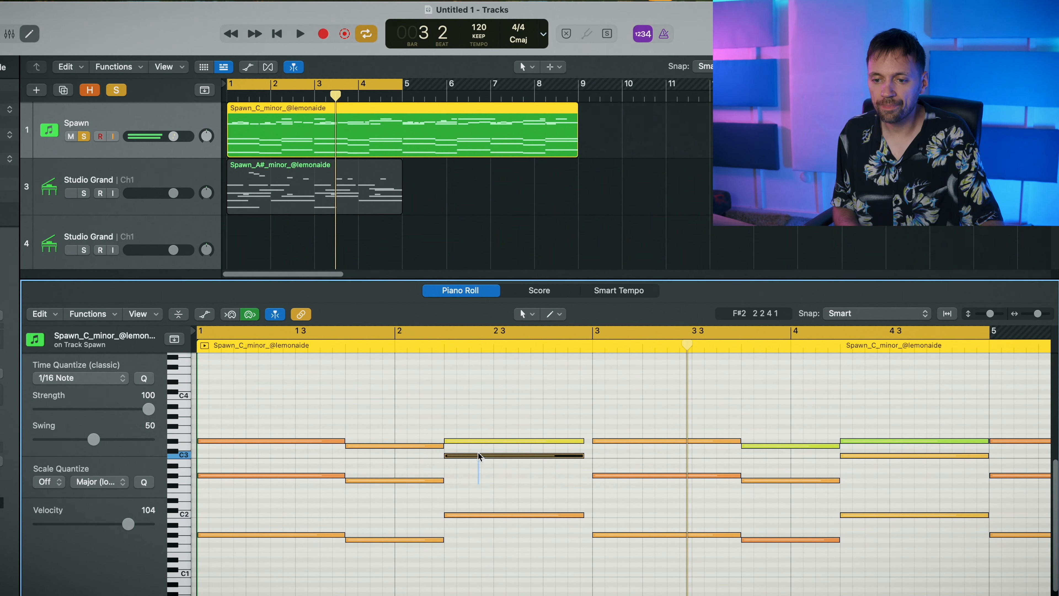
click(480, 441)
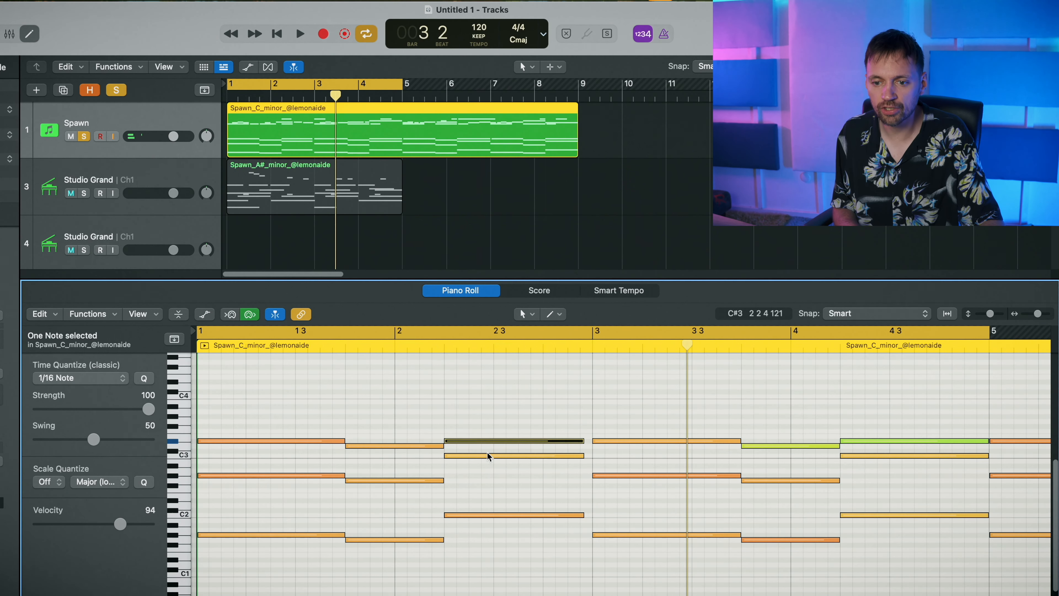
key(space)
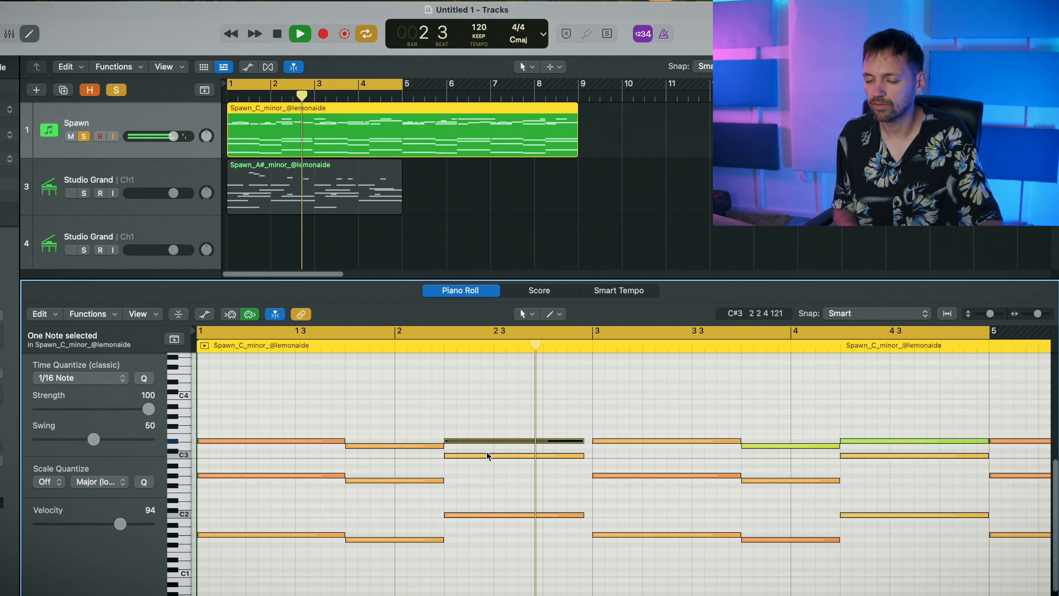
Delete the melody notes from bar 3 through the first beat of bar 4, keeping the chords below
scroll(486, 451, right, 3)
scroll(486, 451, up, 4)
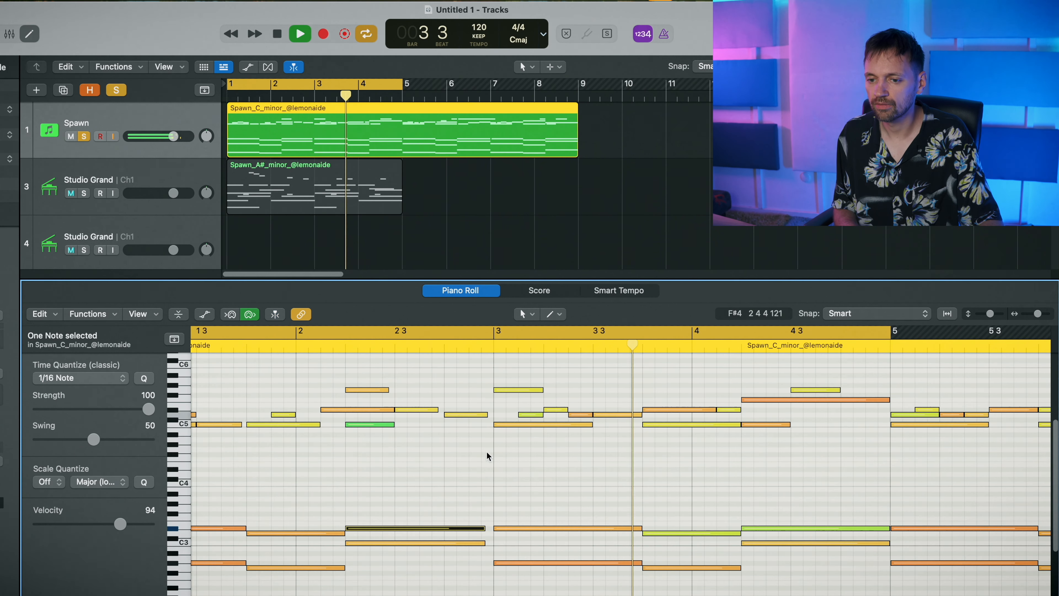
scroll(487, 451, down, 4)
scroll(486, 451, down, 3)
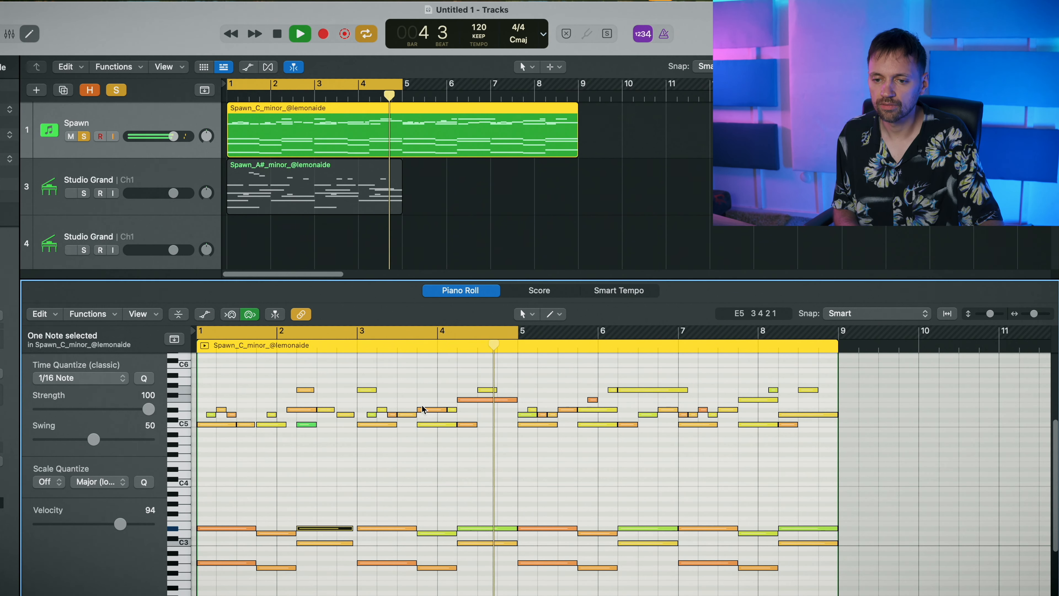
key(space)
drag(451, 389, 359, 434)
key(Delete)
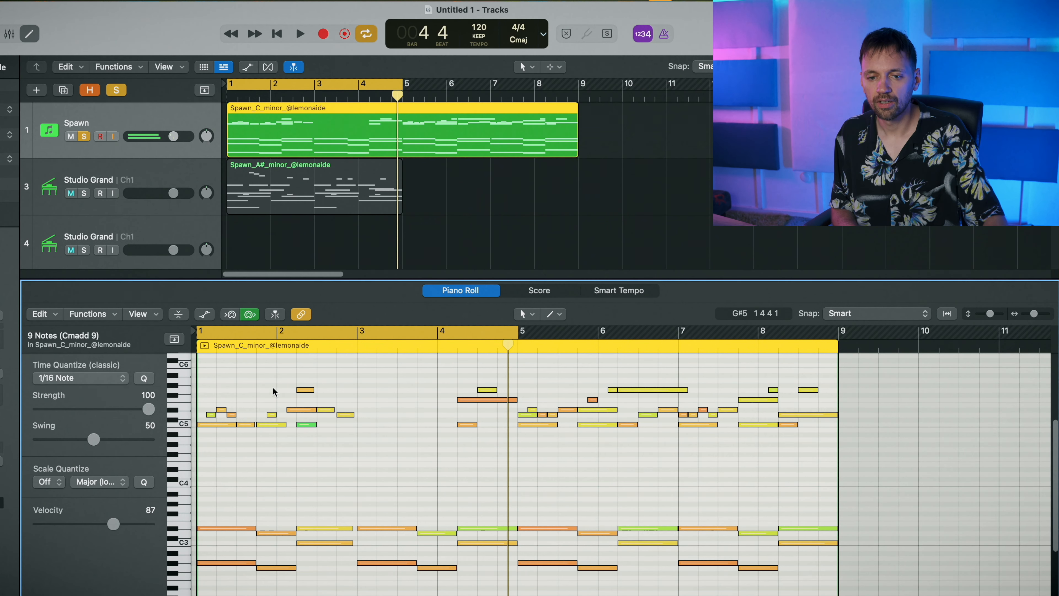
Copy the opening melody phrase into bar 3 with a short D5 note early in bar 4, and play it back
drag(264, 389, 371, 425)
drag(273, 413, 453, 416)
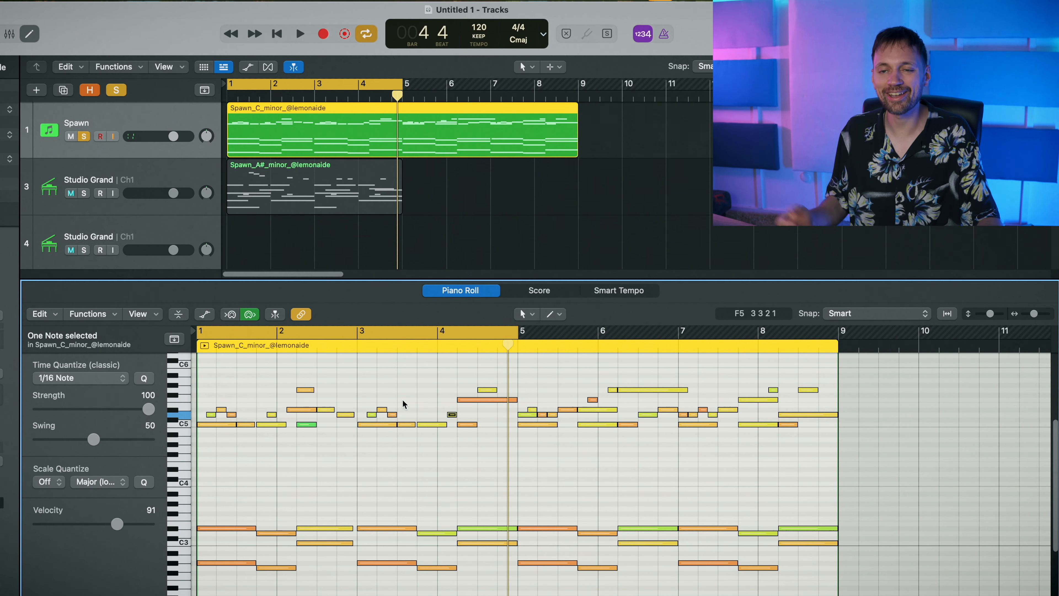
key(space)
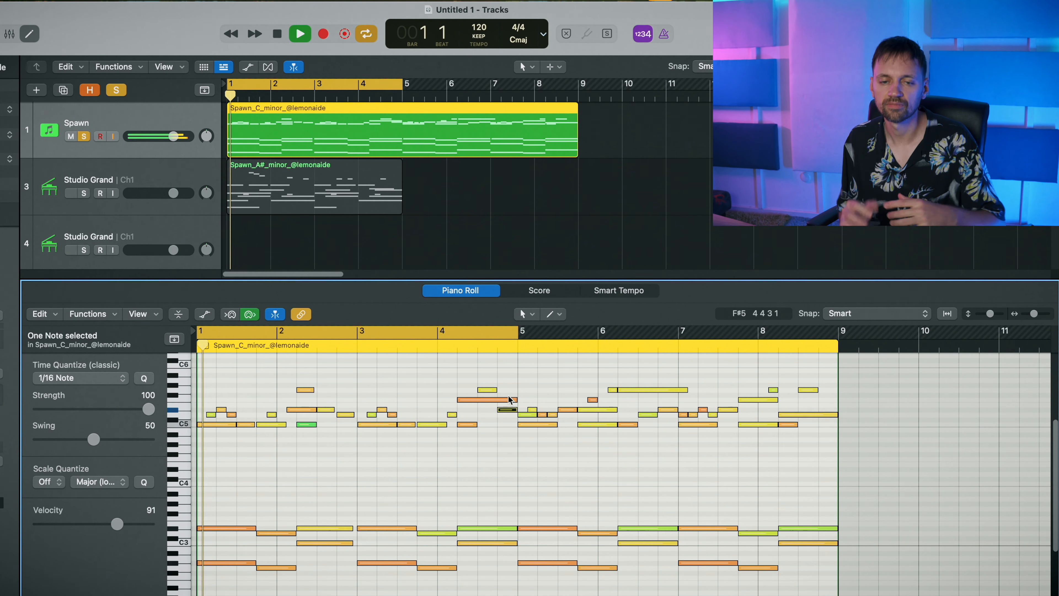
key(space)
Show the Spawn plug-in window again, move it clear, and select its Chords layer after checking Bass
key(v)
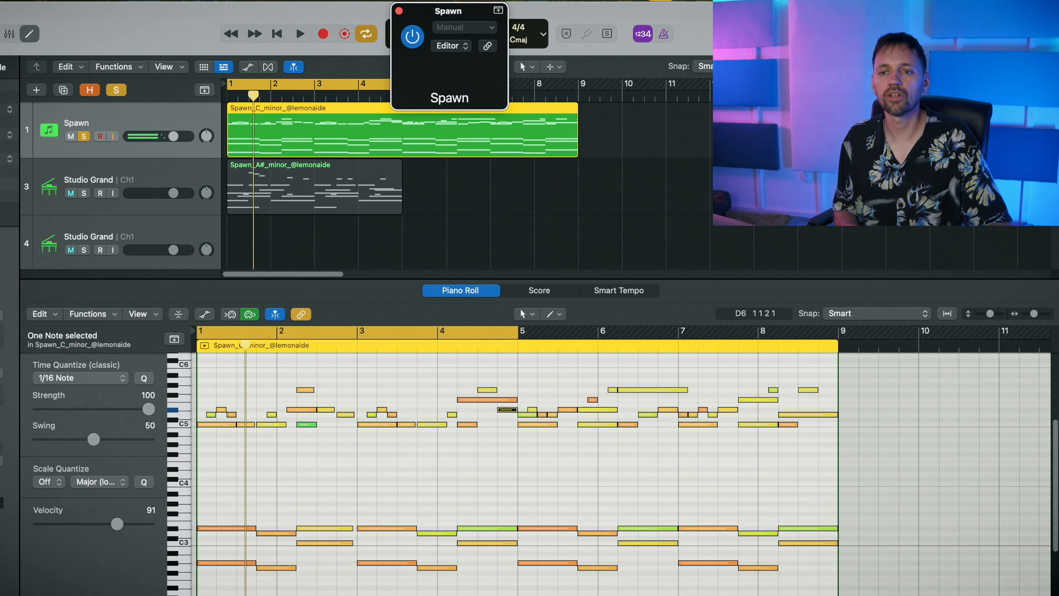
drag(579, 8, 321, 4)
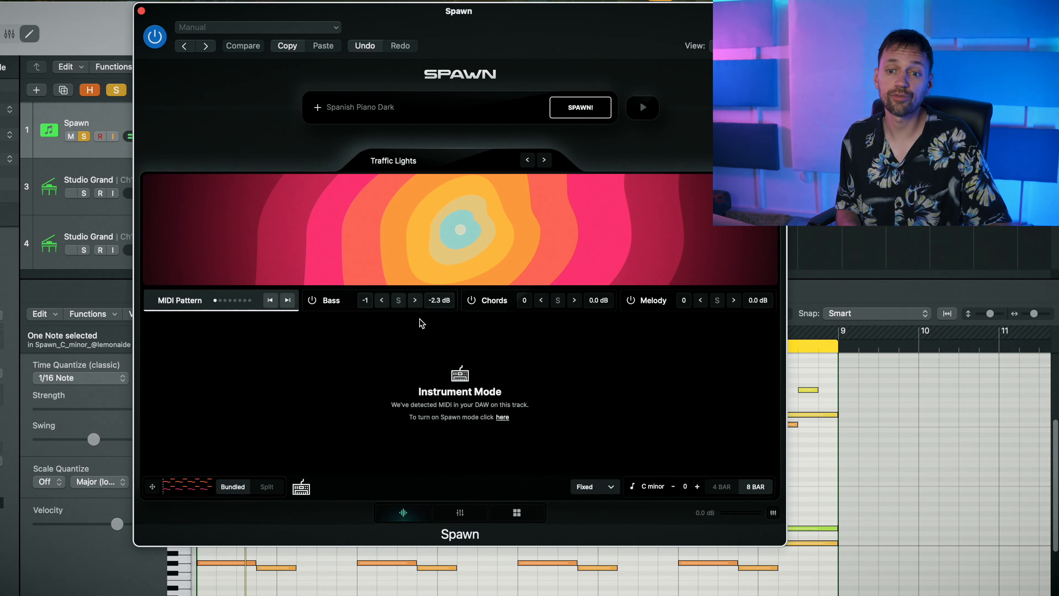
click(500, 310)
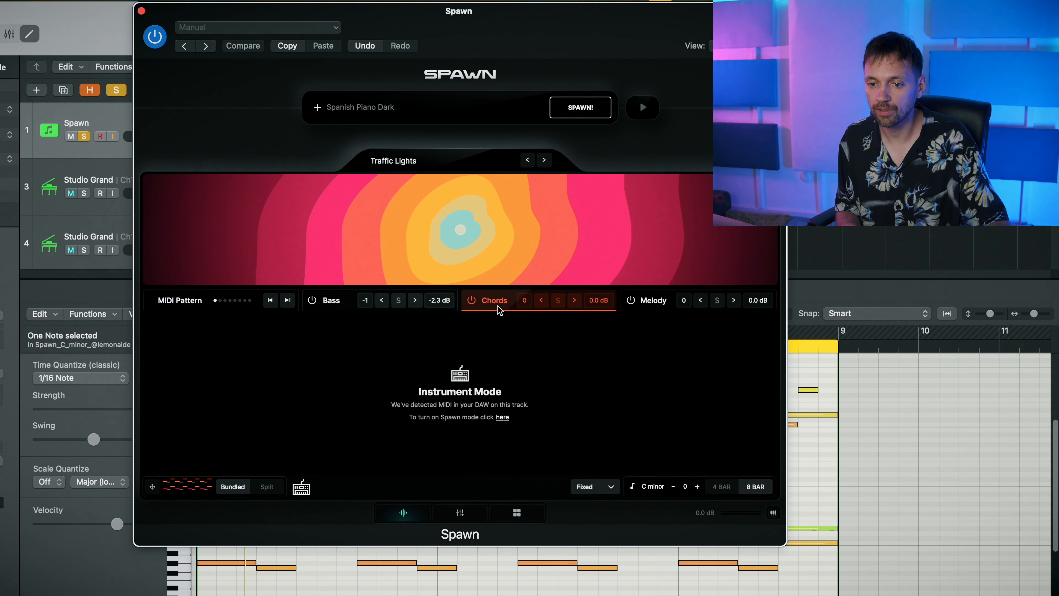
click(314, 306)
click(497, 303)
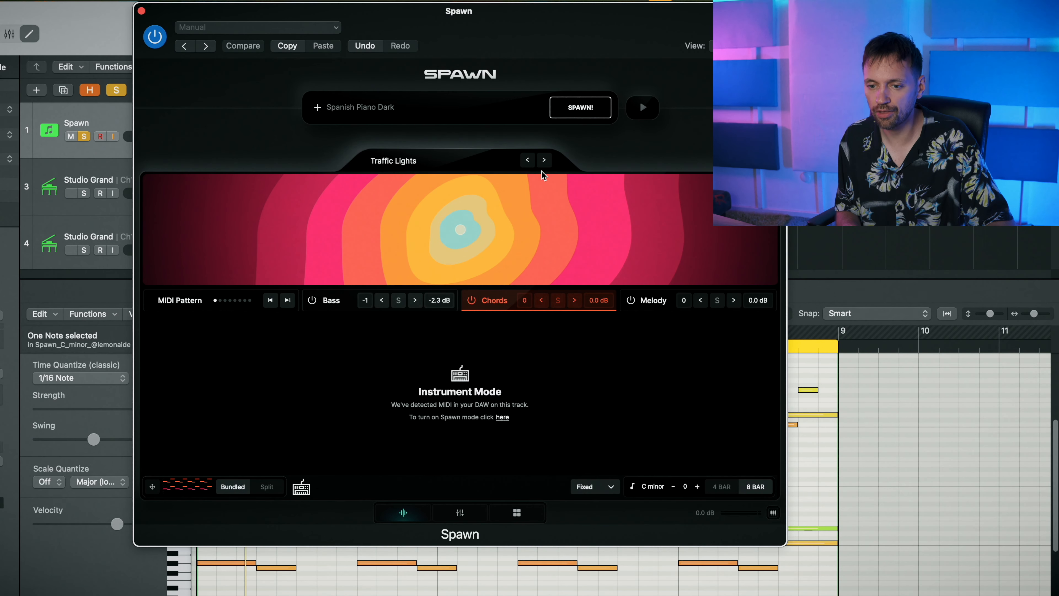
Change the Bass layer's sound from Lofi Noise to the Lumina keys preset in the preset browser
click(460, 514)
click(508, 517)
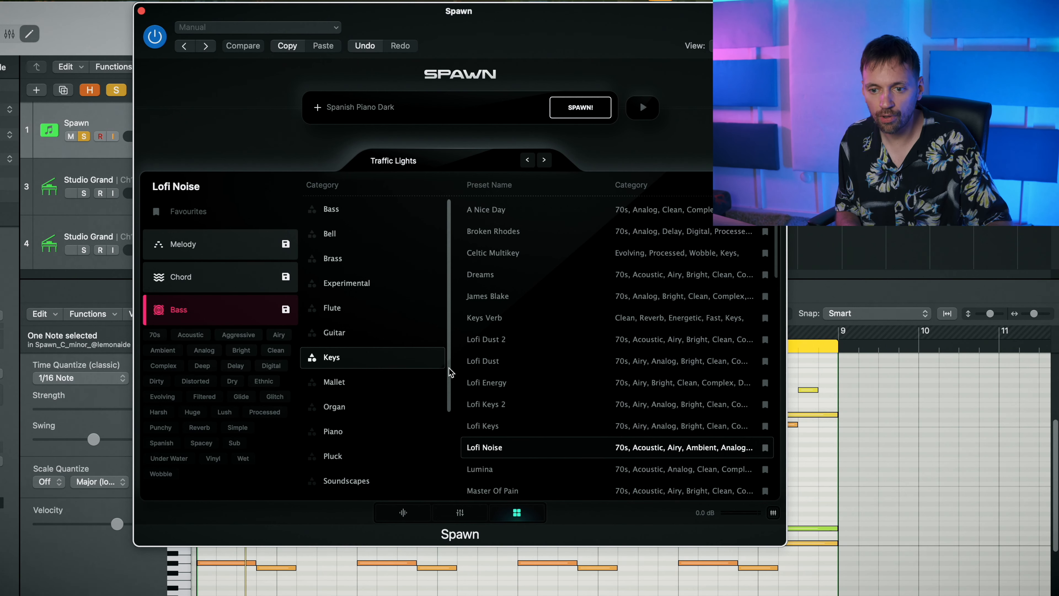
scroll(449, 372, down, 3)
scroll(449, 409, up, 3)
click(535, 475)
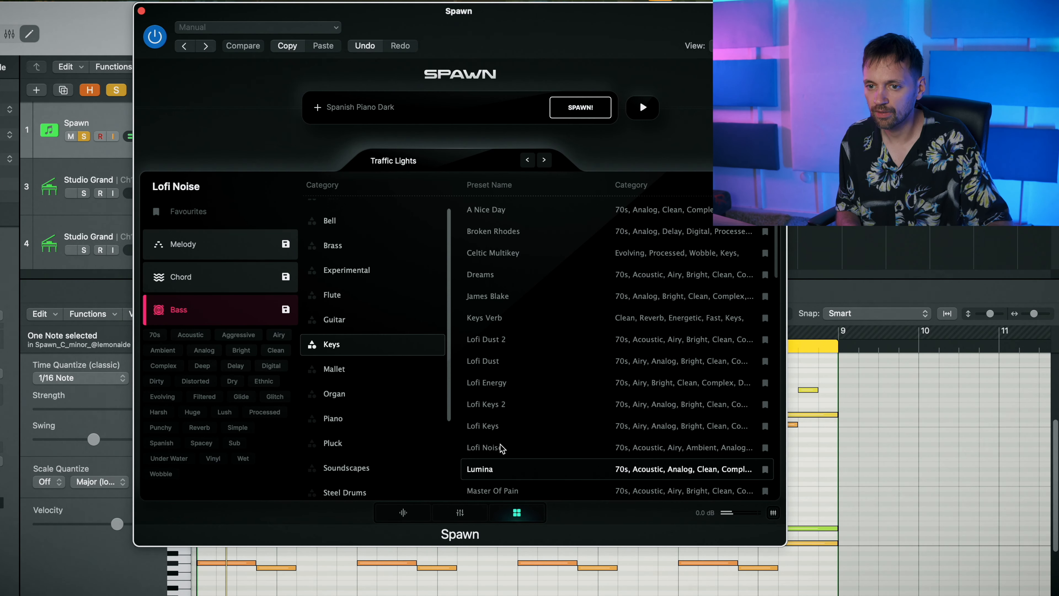
Audition the Dreams and Lofi Keys presets on the Bass layer, and shift the plug-in window clear of the track controls
click(513, 276)
click(525, 423)
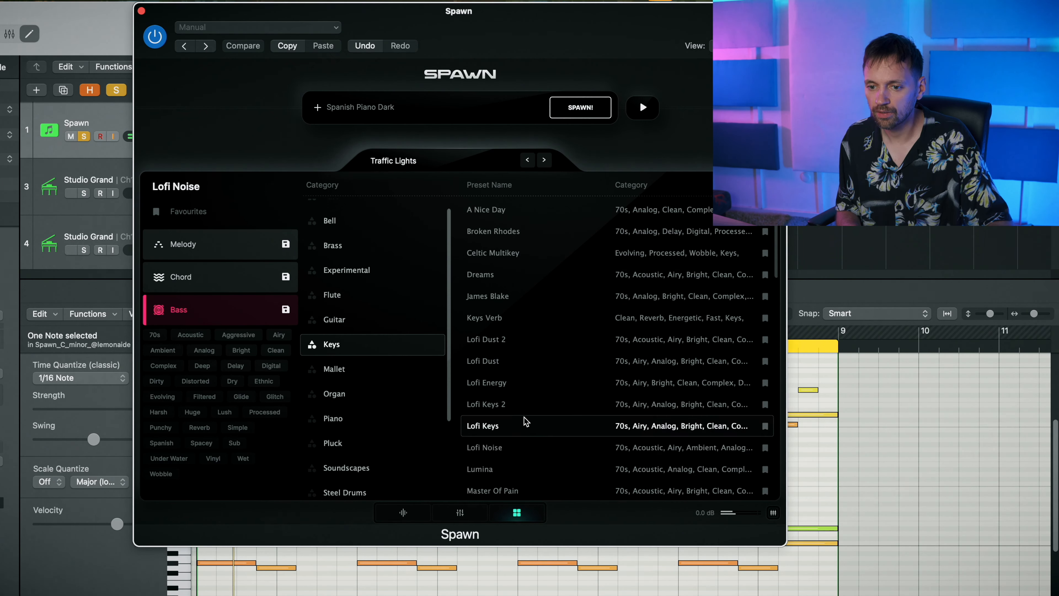
drag(430, 34, 499, 34)
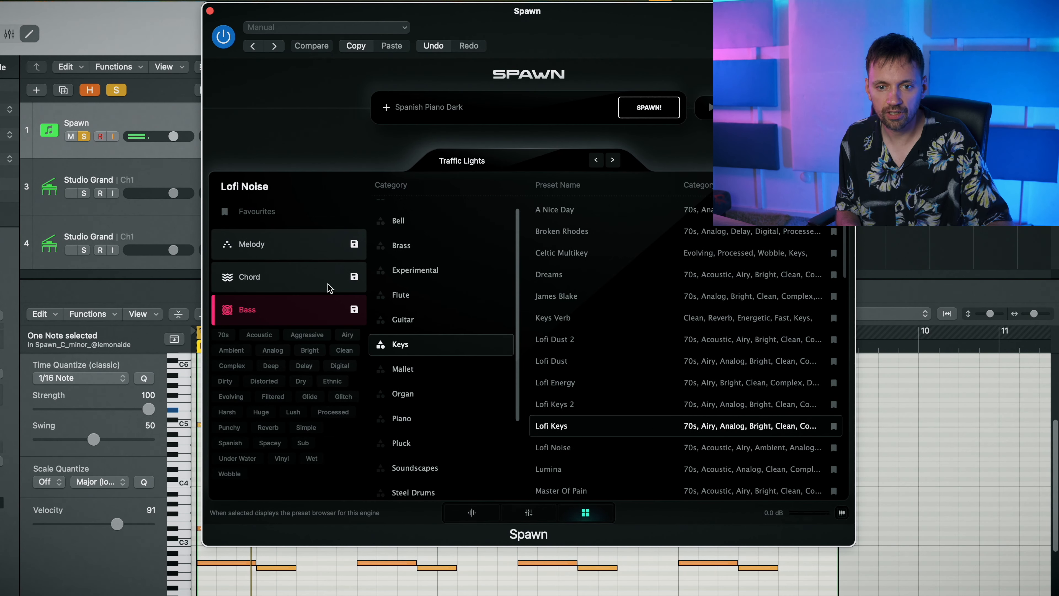
Switch the Chord layer to the Lofi Dust 2 keys preset after auditioning the Reversed Piano and U87 presets
click(298, 275)
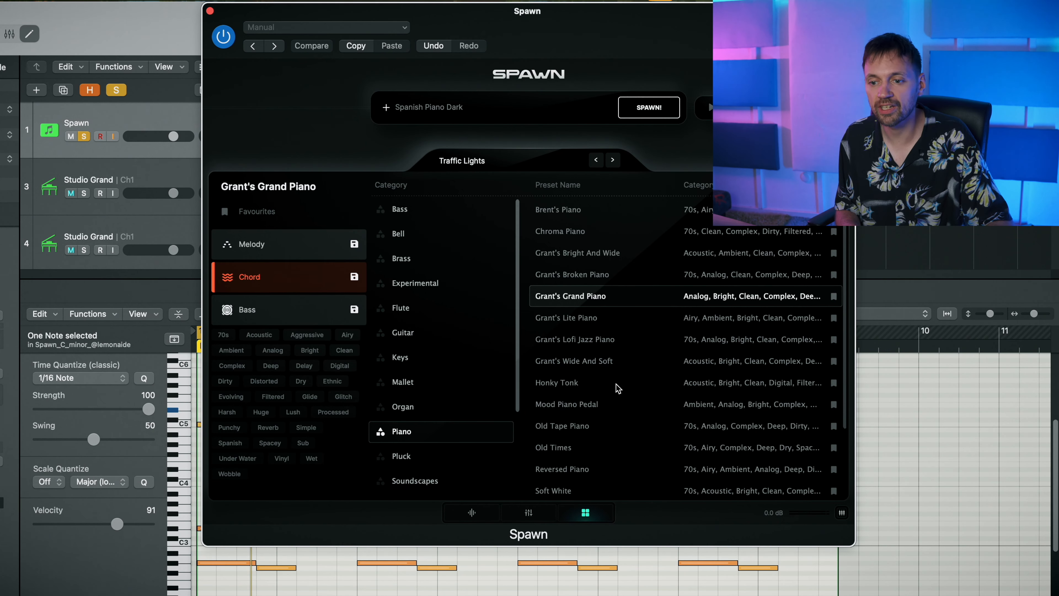
click(567, 468)
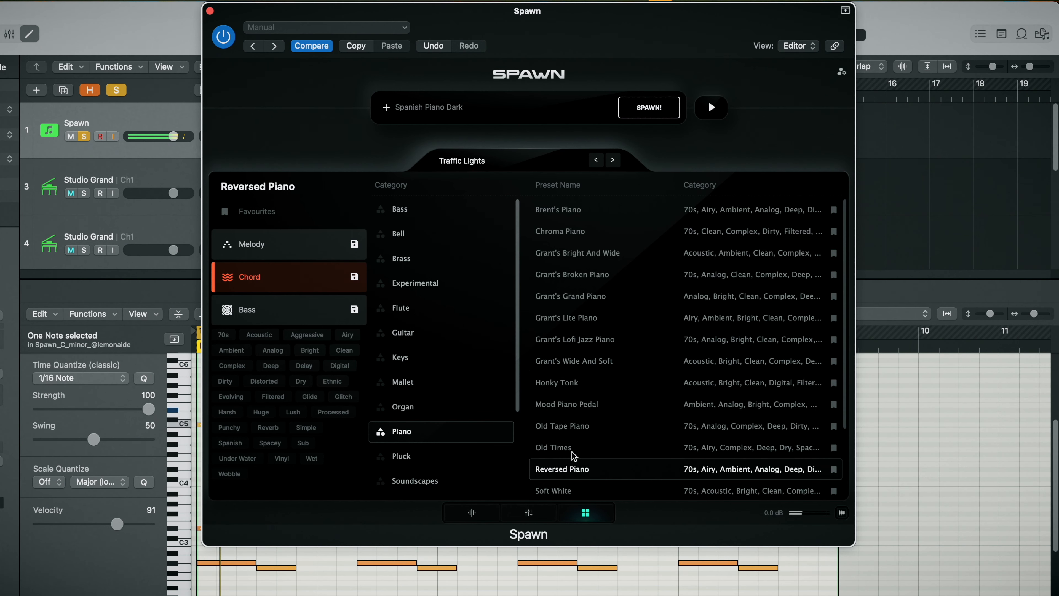
scroll(573, 455, down, 3)
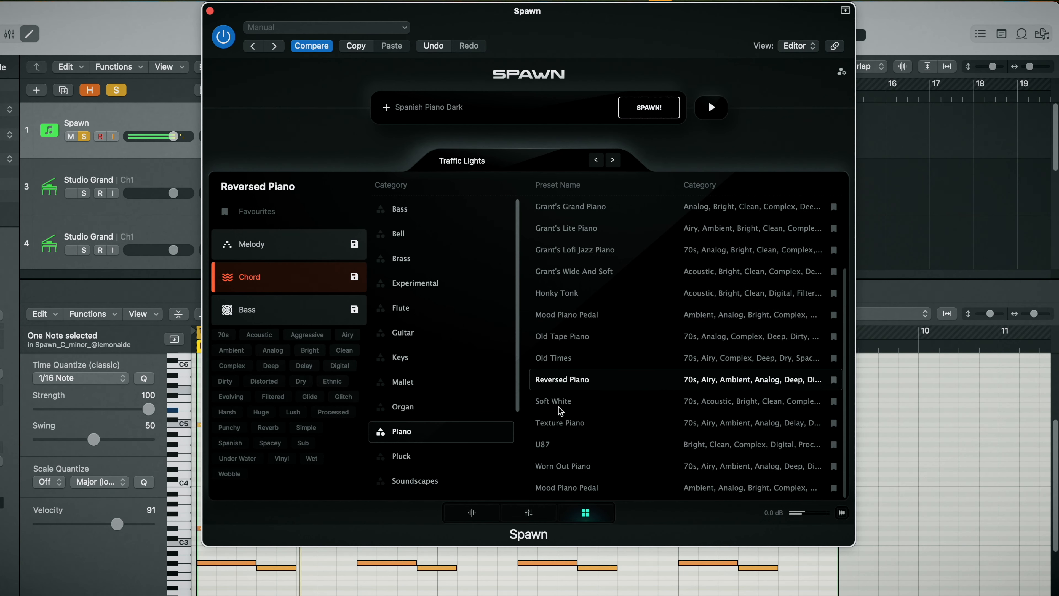
click(563, 400)
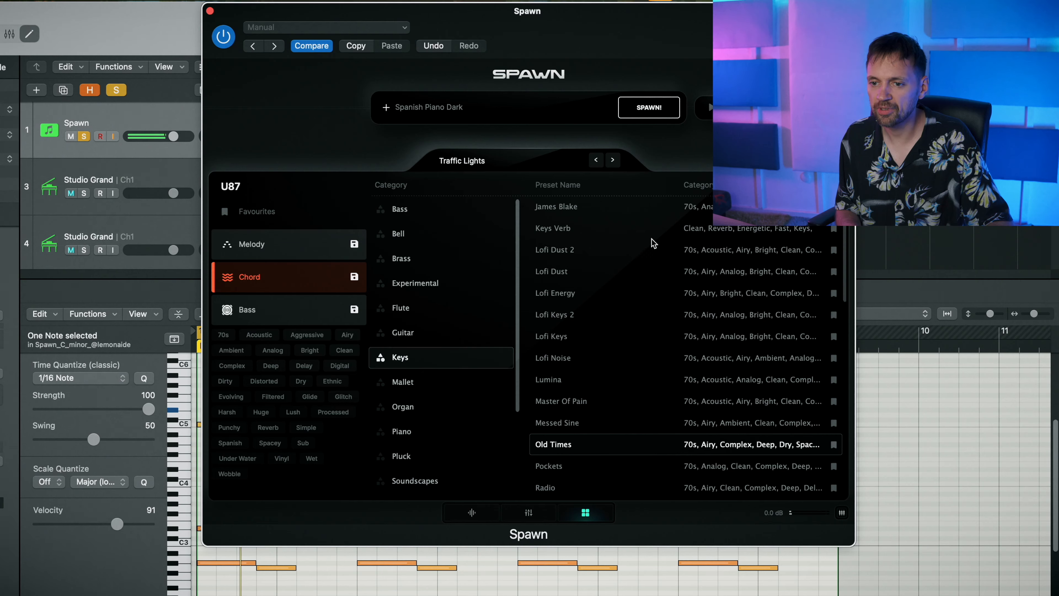
click(595, 259)
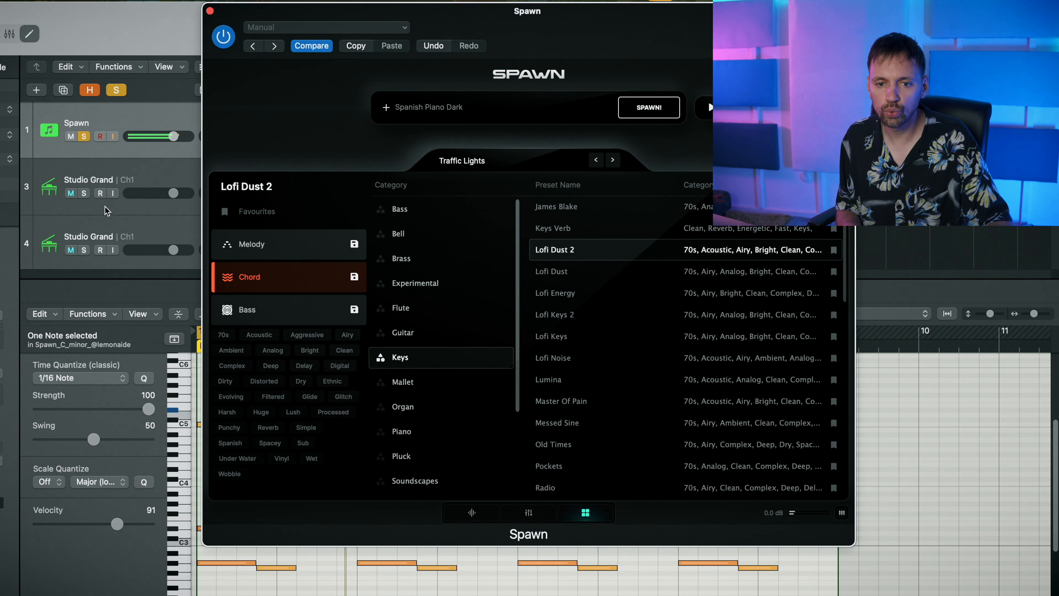
Audition piano presets on the Melody layer, including Honky Tonk, Soft White, U87, Mood Piano Pedal, Worn Out Piano and Grant's Grand Piano
click(275, 244)
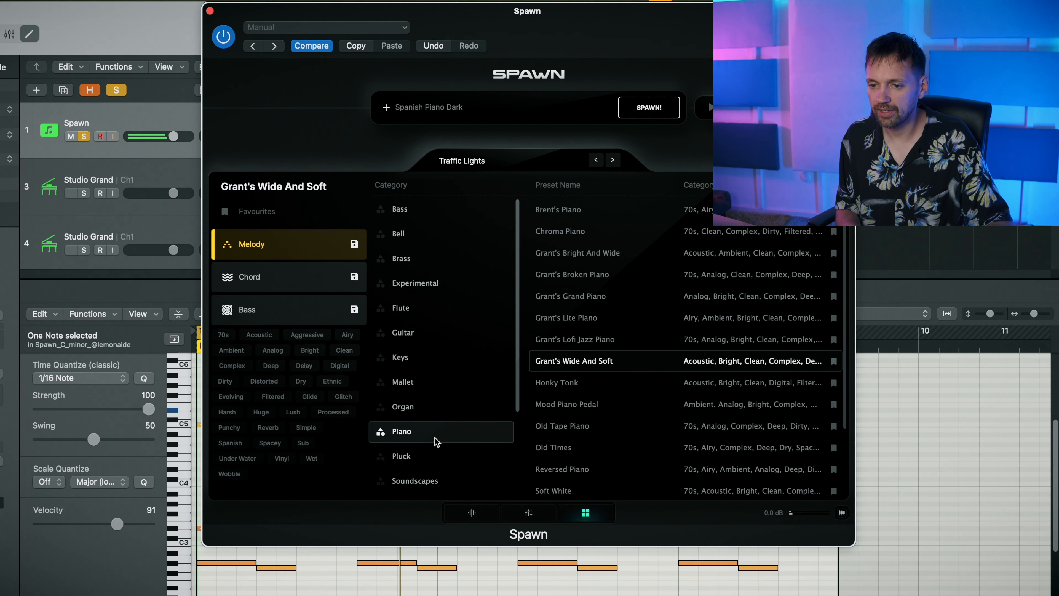
scroll(569, 479, down, 4)
click(542, 295)
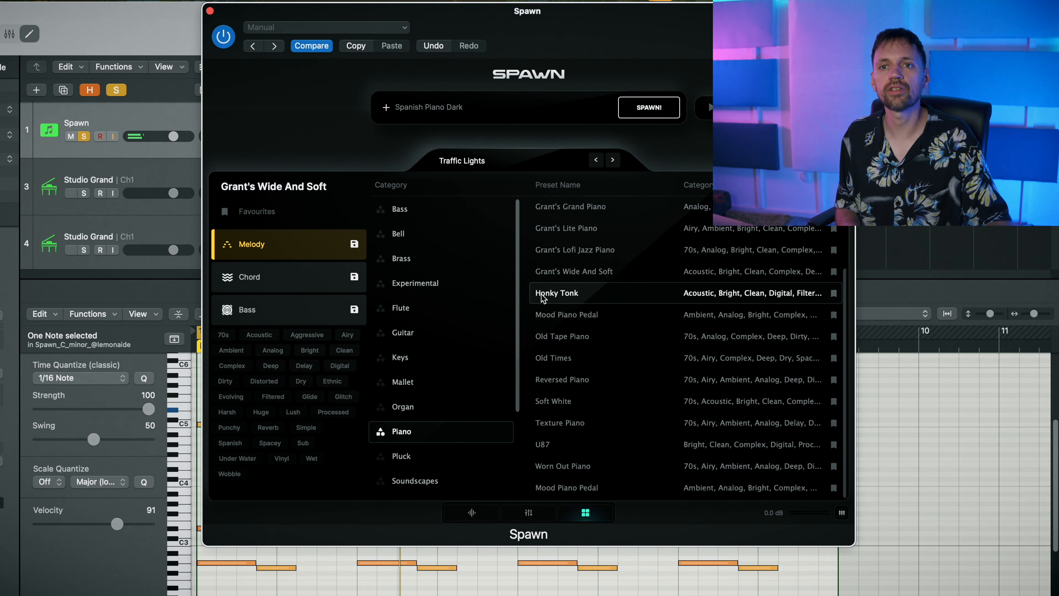
click(578, 402)
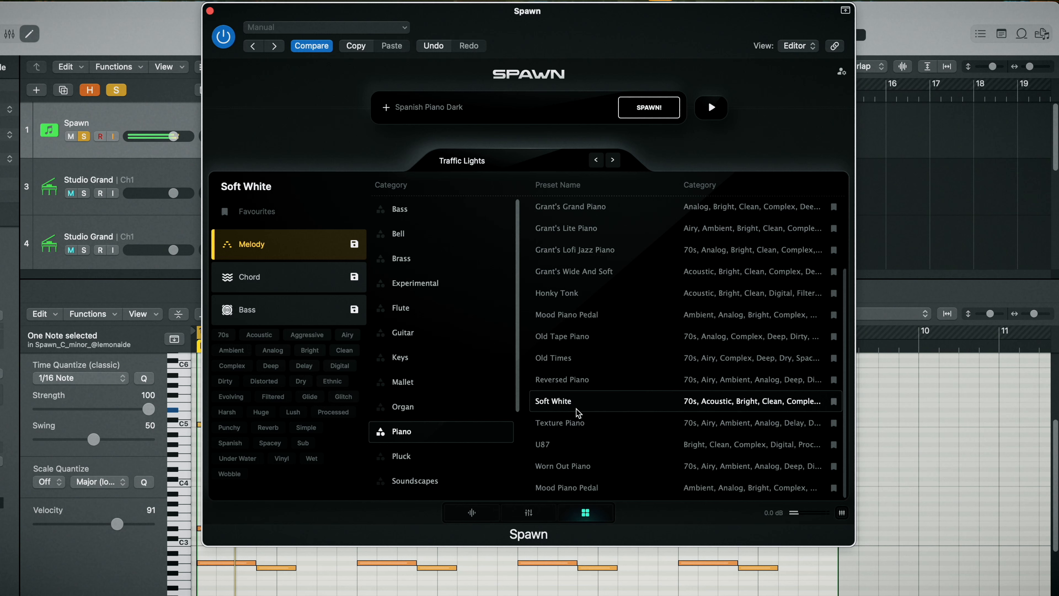
click(557, 447)
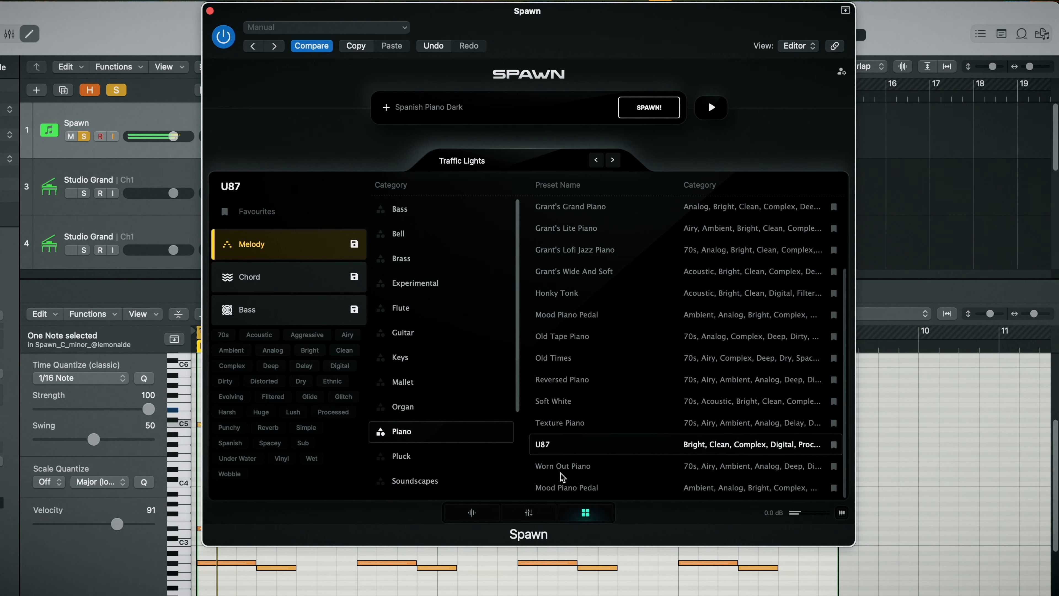
click(559, 489)
key(Return)
click(560, 463)
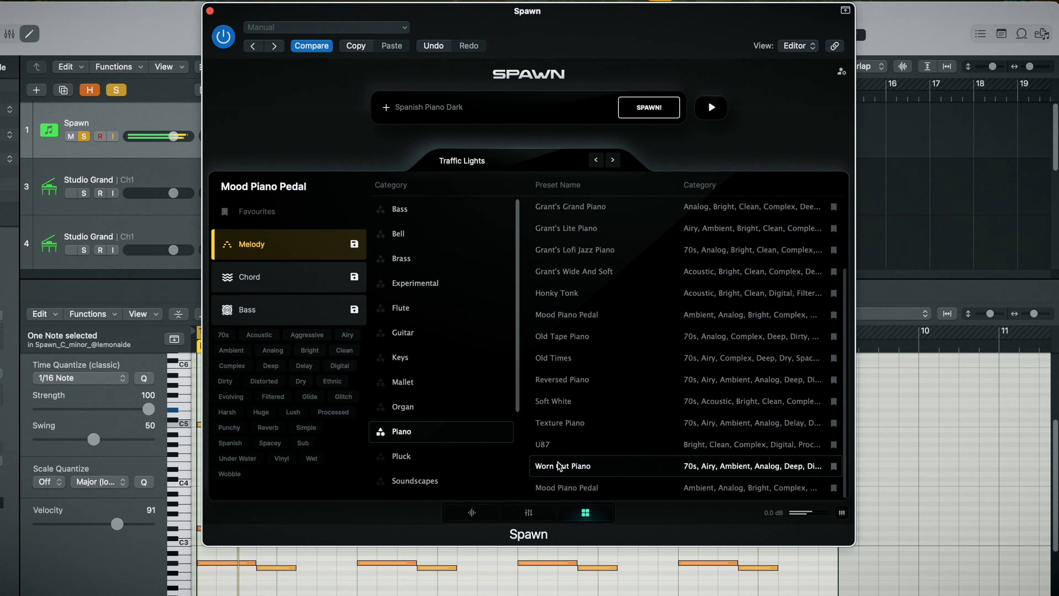
click(575, 209)
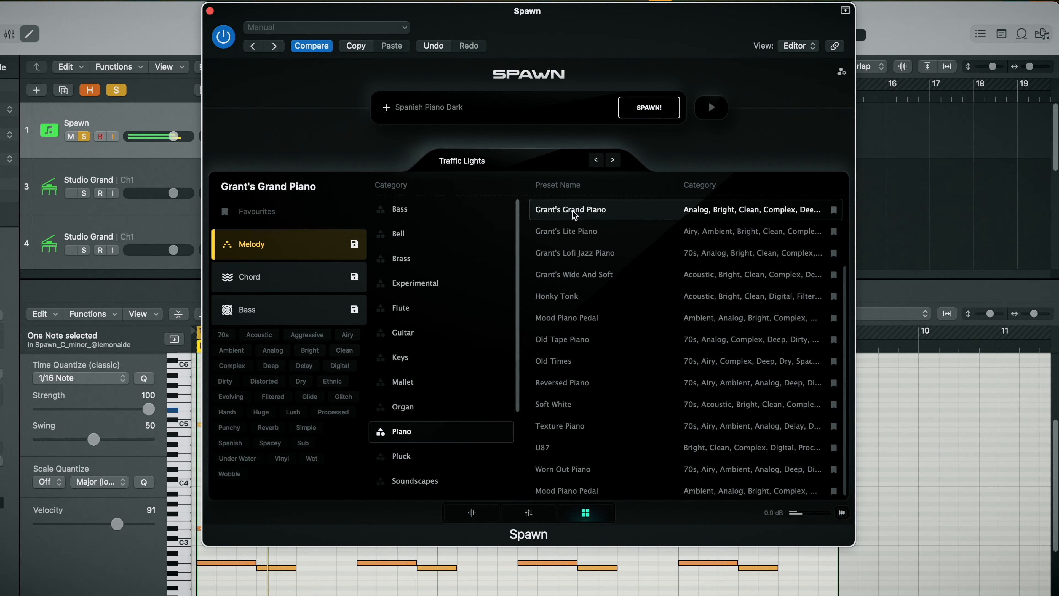
scroll(625, 219, up, 4)
click(580, 213)
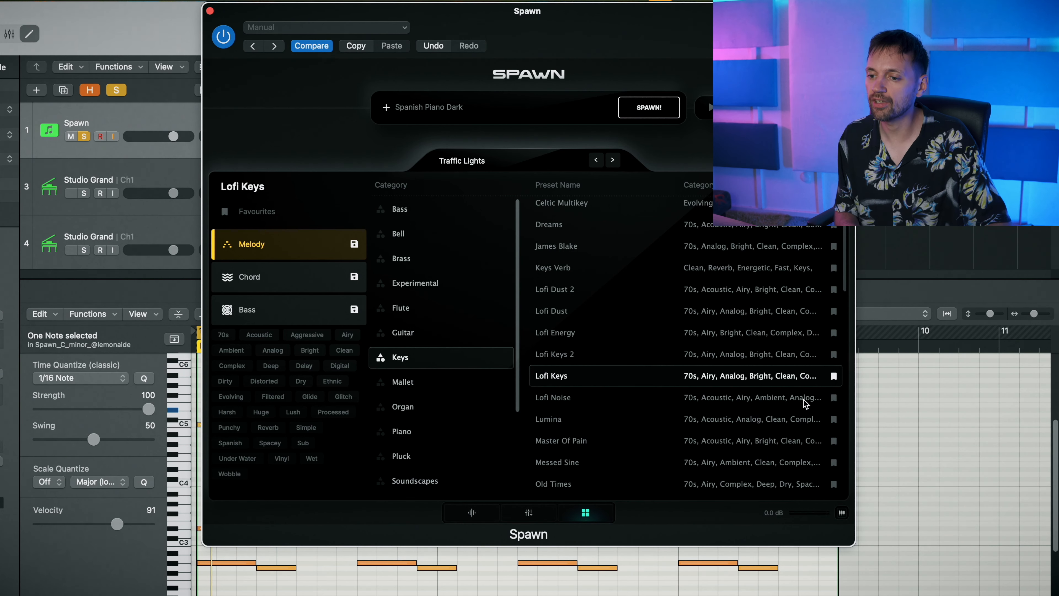
Close the plug-in window, transpose all the melody notes above the chords down one octave in the piano roll, and play the region
scroll(618, 454, down, 3)
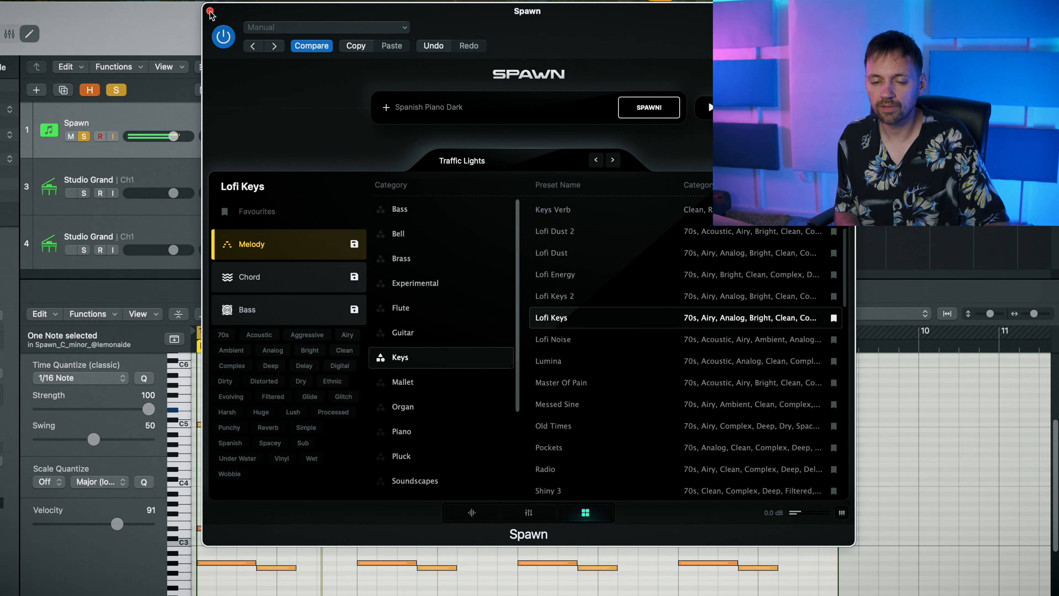
key(super+w)
key(space)
drag(888, 369, 200, 465)
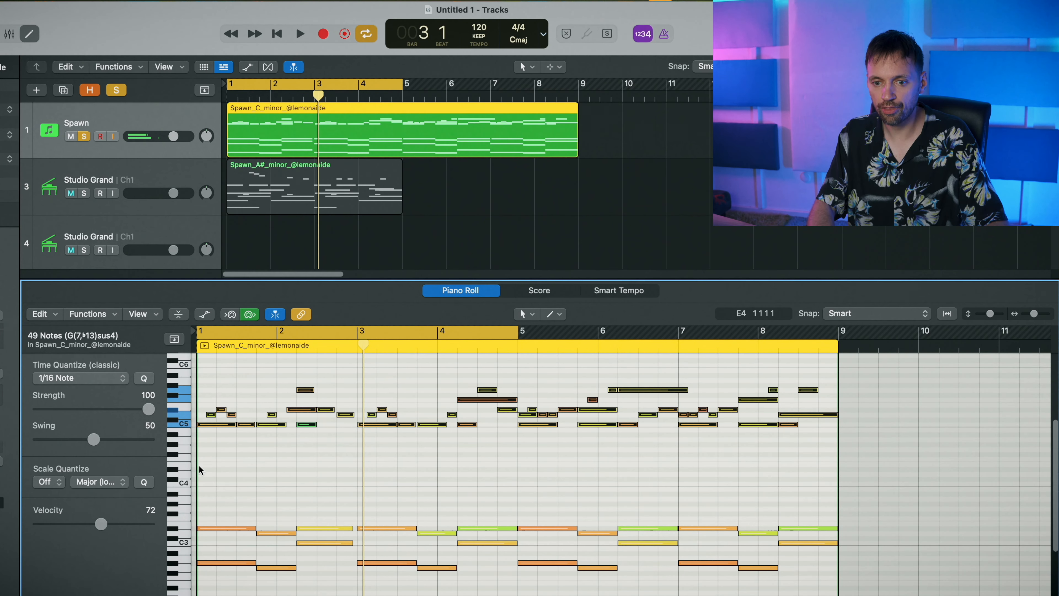
key(alt+shift+Down)
key(shift+space)
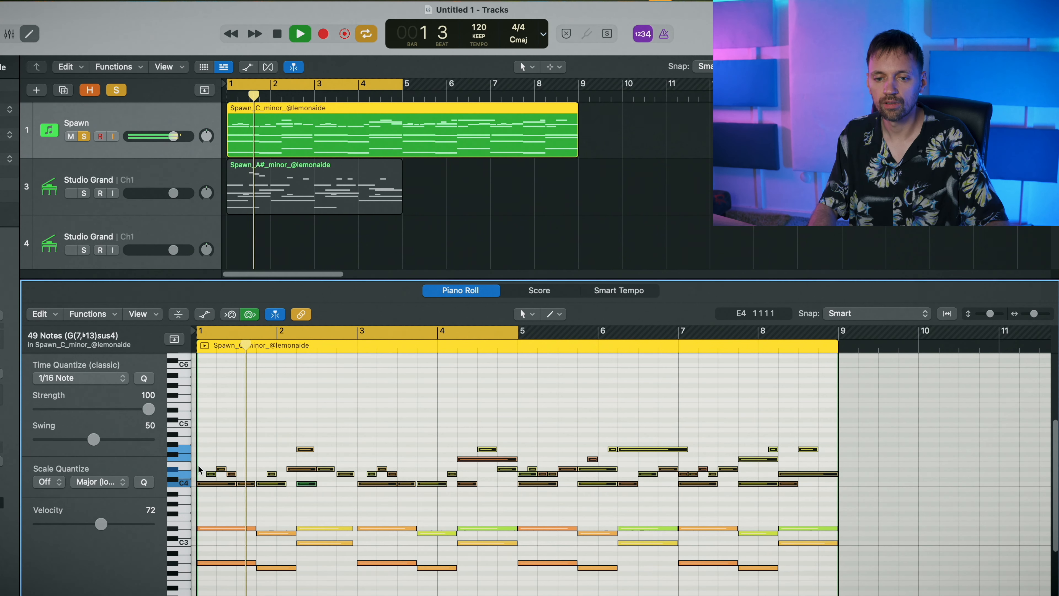
Try the selected melody notes another octave lower during playback and move them back up one octave
key(alt+shift+Down)
key(shift+space)
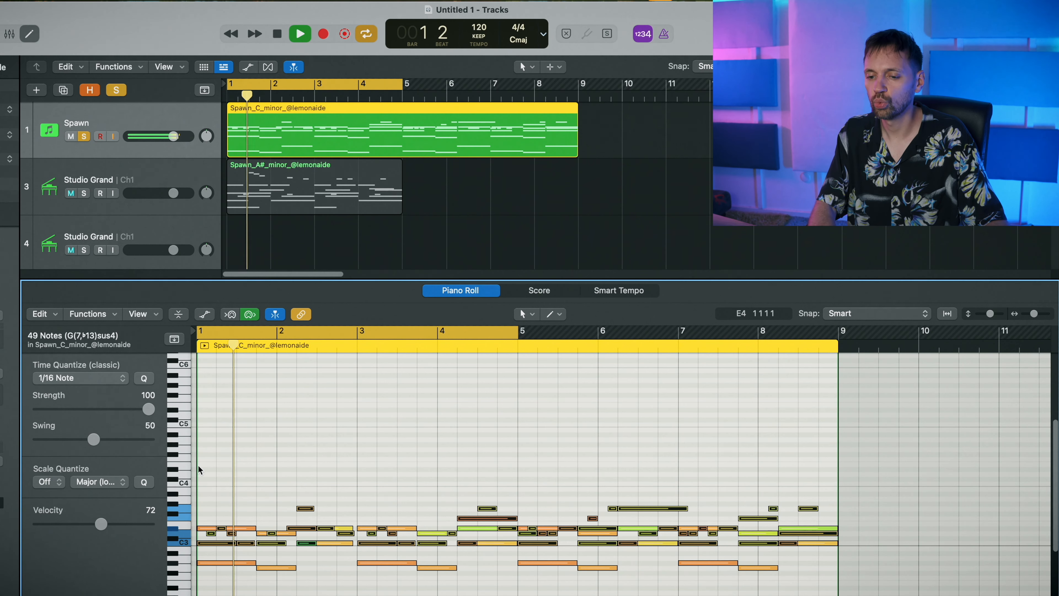
key(alt+shift+Up)
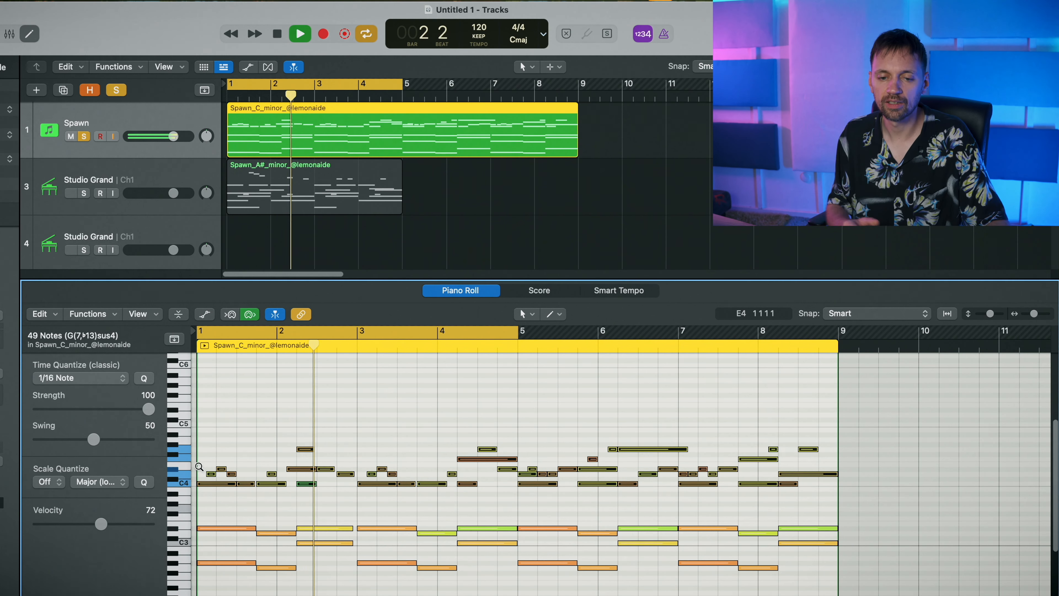
Reopen the Spawn preset browser and change the Bass layer to the Weirdo keys preset after trying Pablo
click(1, 392)
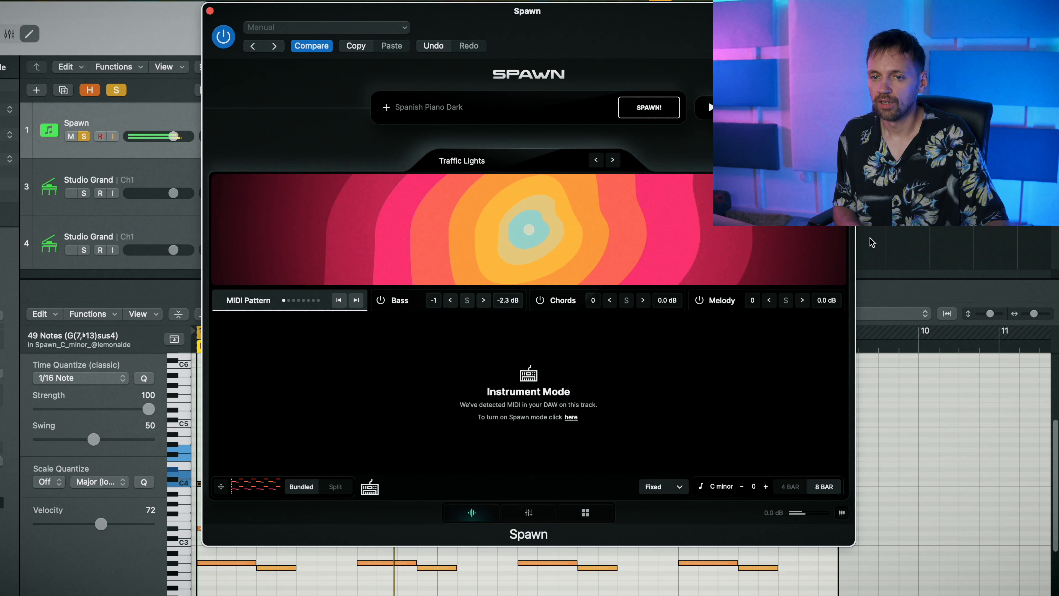
click(586, 513)
click(445, 333)
click(435, 359)
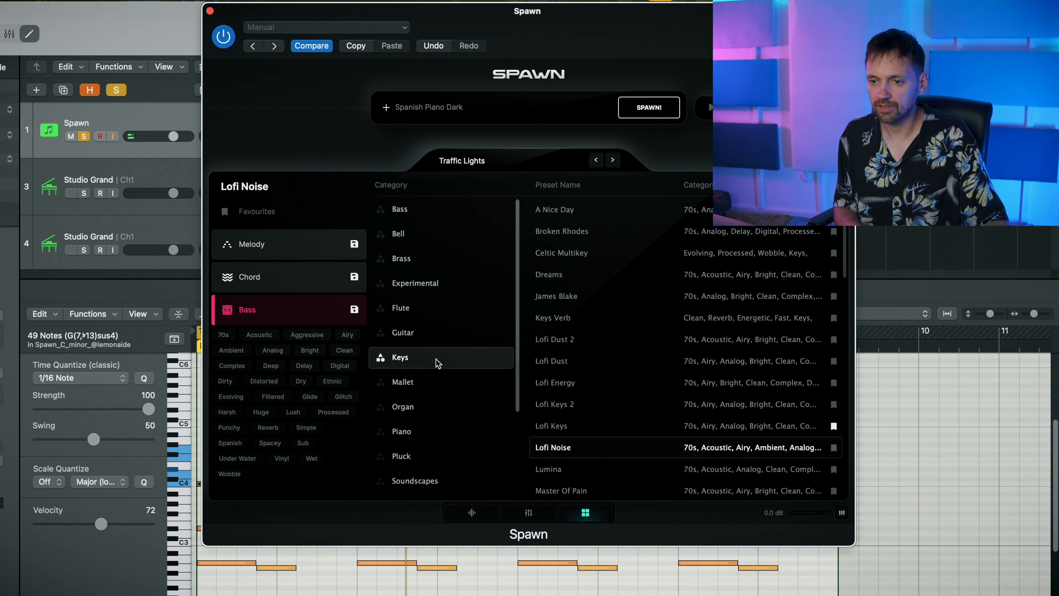
scroll(682, 330, down, 1)
scroll(682, 330, down, 10)
click(547, 461)
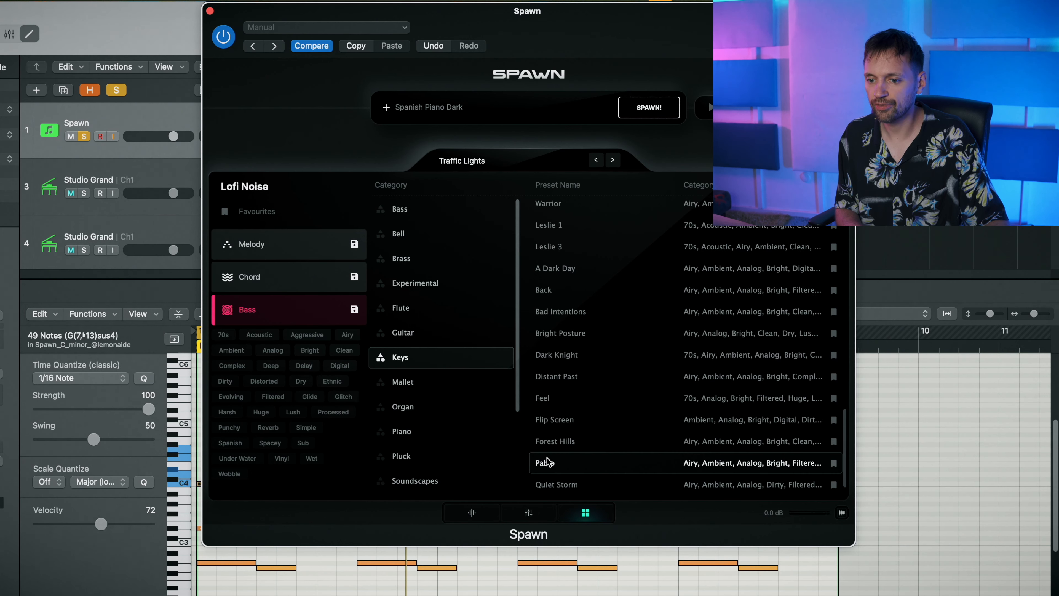
scroll(598, 486, down, 2)
click(598, 484)
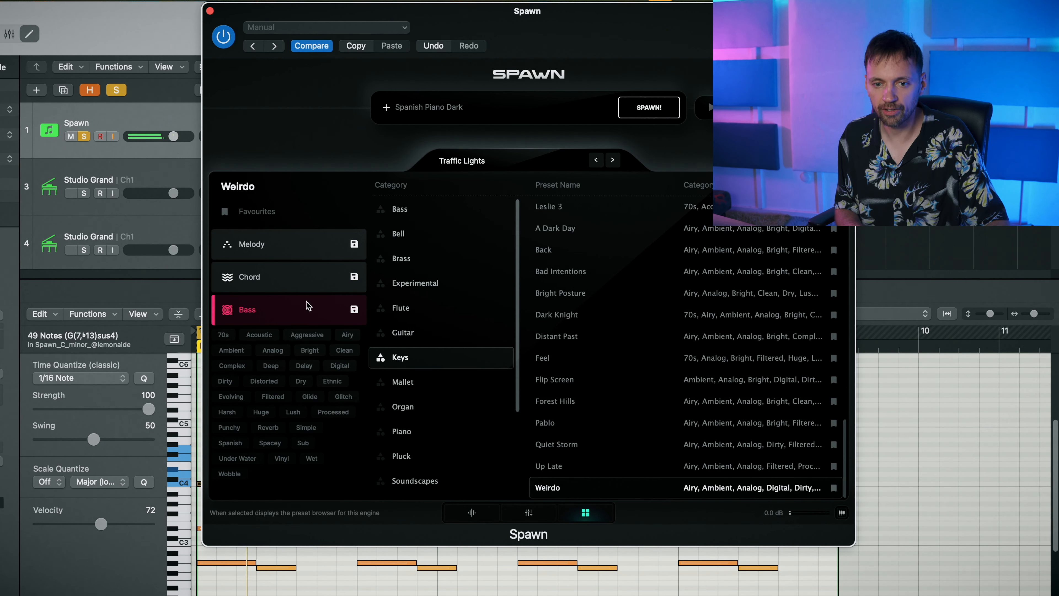
Audition keys presets on the Melody layer, including Venture and Thinking
click(286, 248)
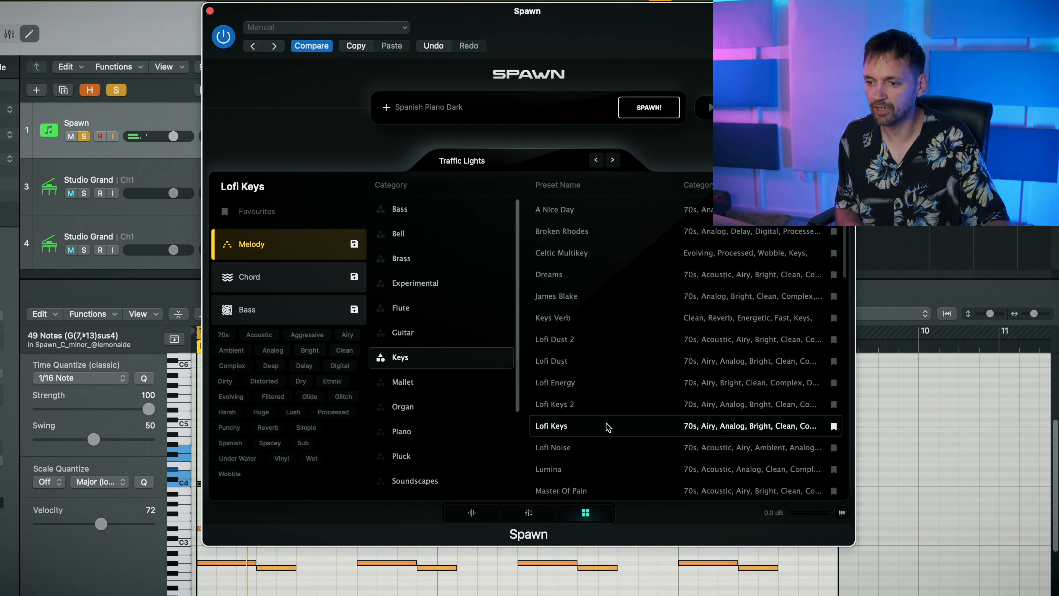
scroll(602, 482, down, 6)
scroll(603, 483, down, 9)
click(601, 481)
click(589, 463)
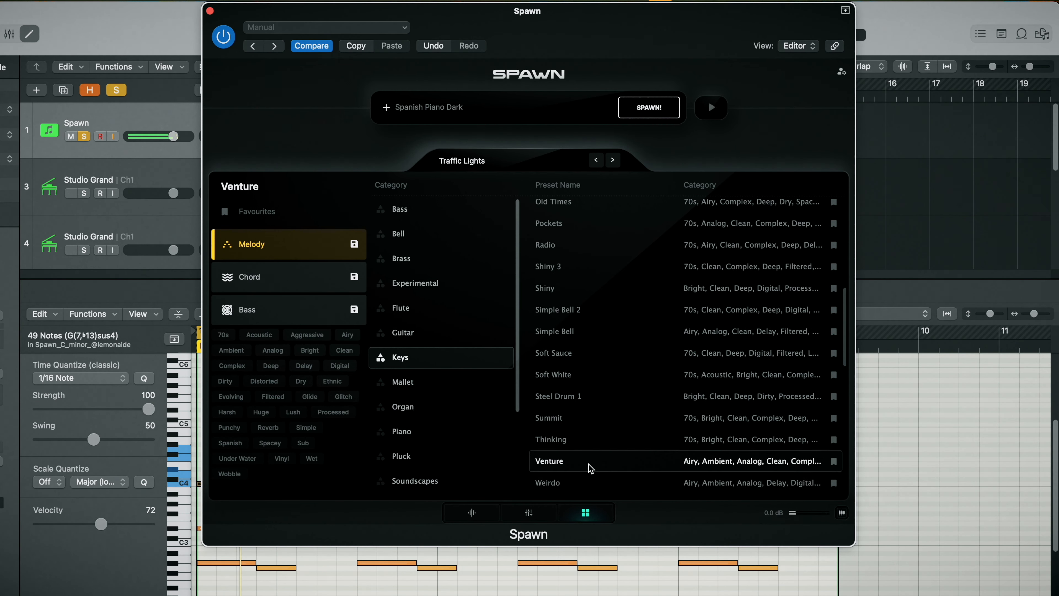
click(591, 439)
Audition guitar presets on the Melody layer, including Mofo, Guitar Through Tape, Tape Koto, Taped Guitar, Wavey and Wiggle
click(403, 333)
click(598, 377)
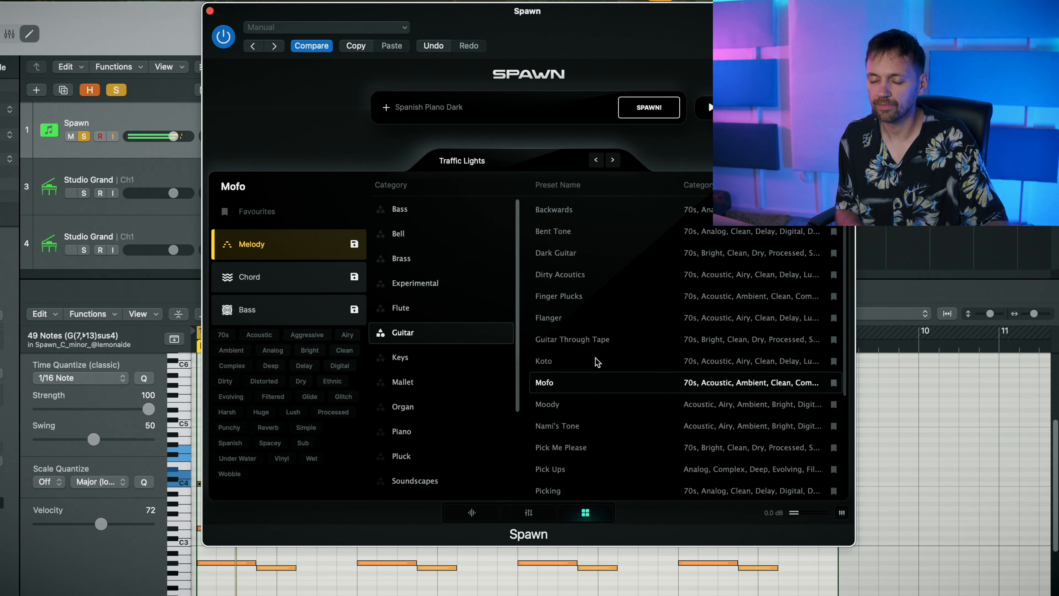
click(596, 340)
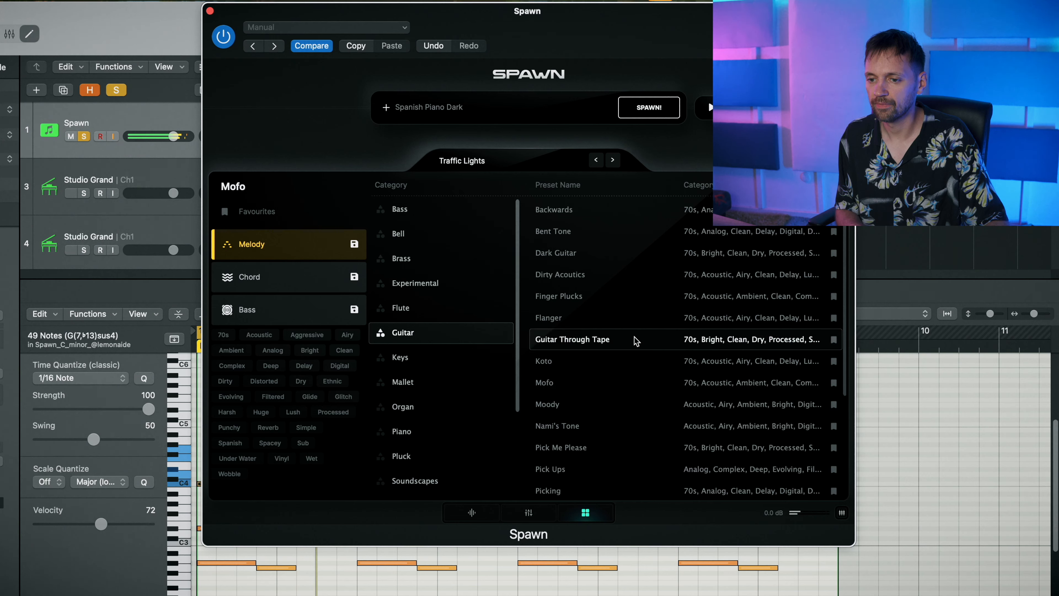
scroll(603, 375, down, 5)
click(571, 363)
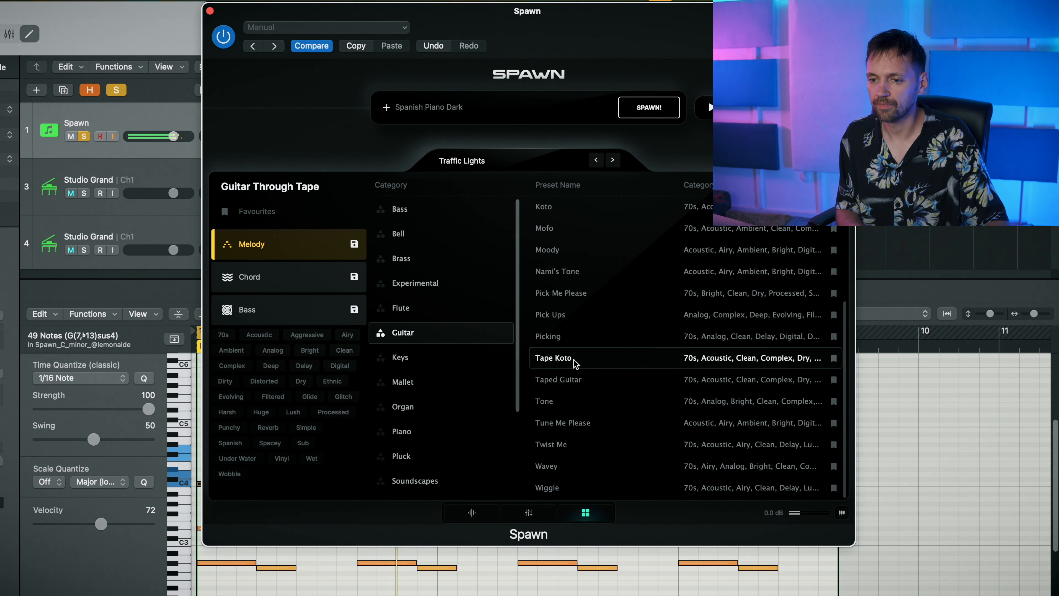
click(584, 400)
click(586, 382)
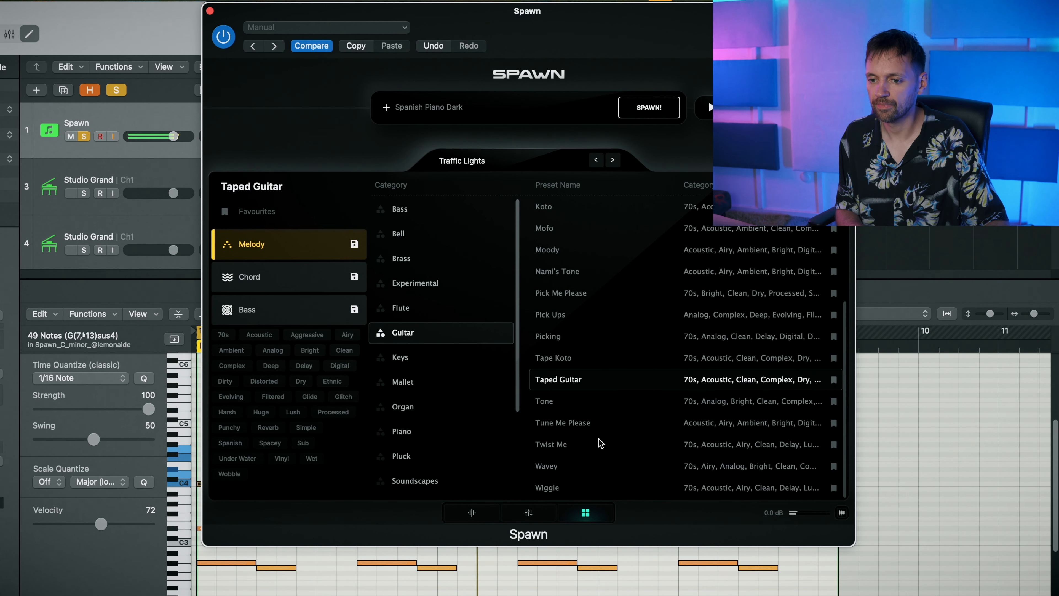
click(547, 469)
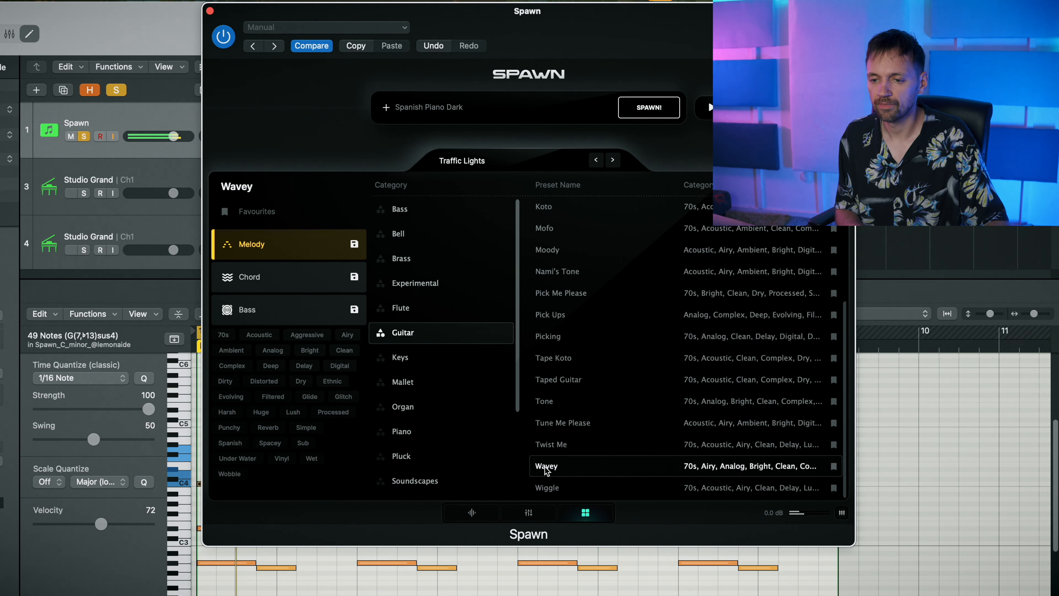
click(570, 488)
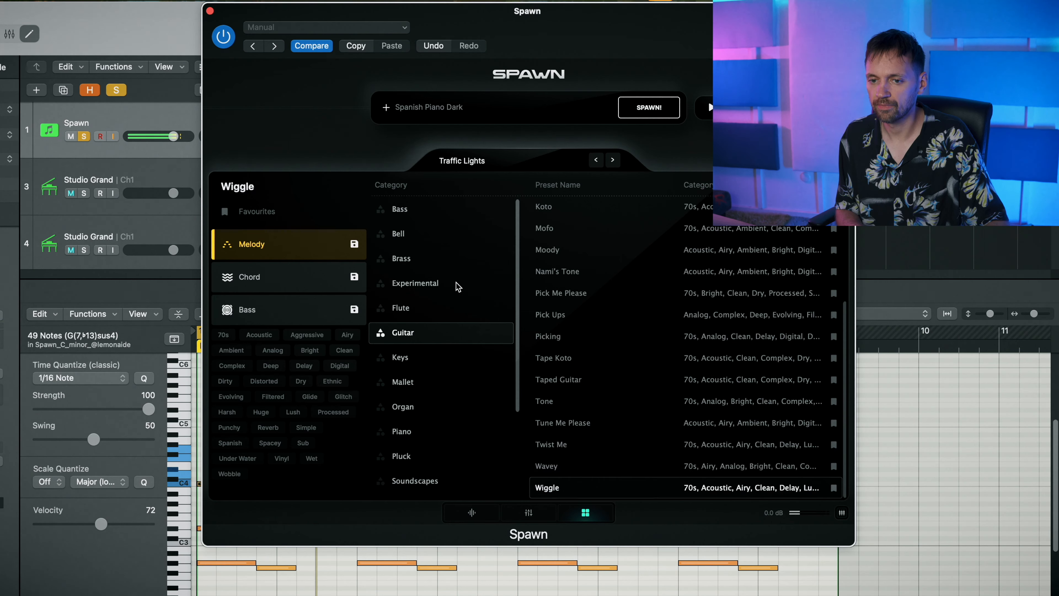
Audition the Crunch Horns, Tape Horns and Wimpy Horns brass presets on the Melody layer
click(426, 260)
click(568, 249)
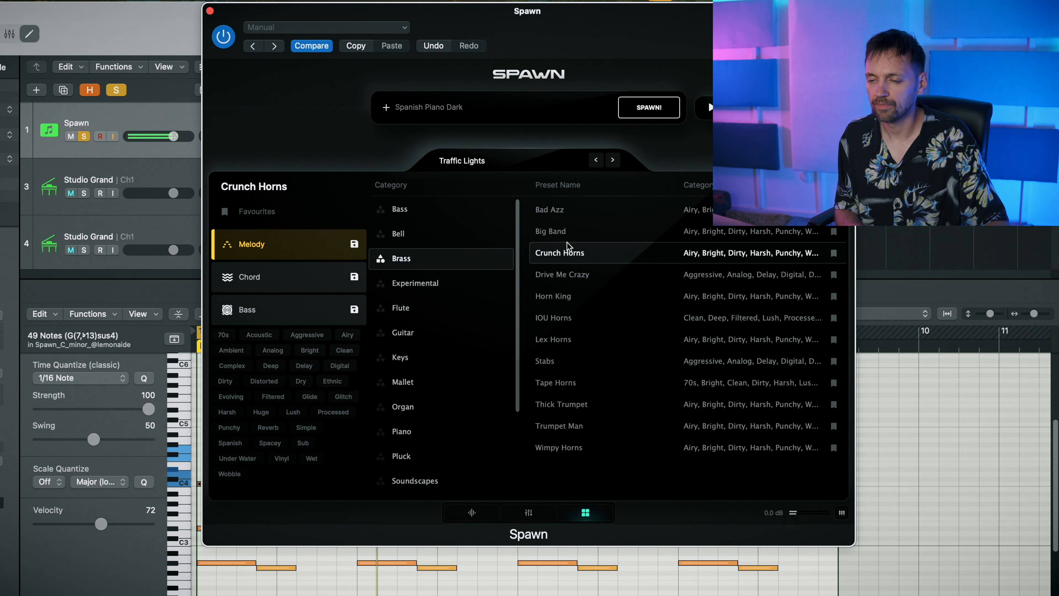
click(572, 390)
click(578, 447)
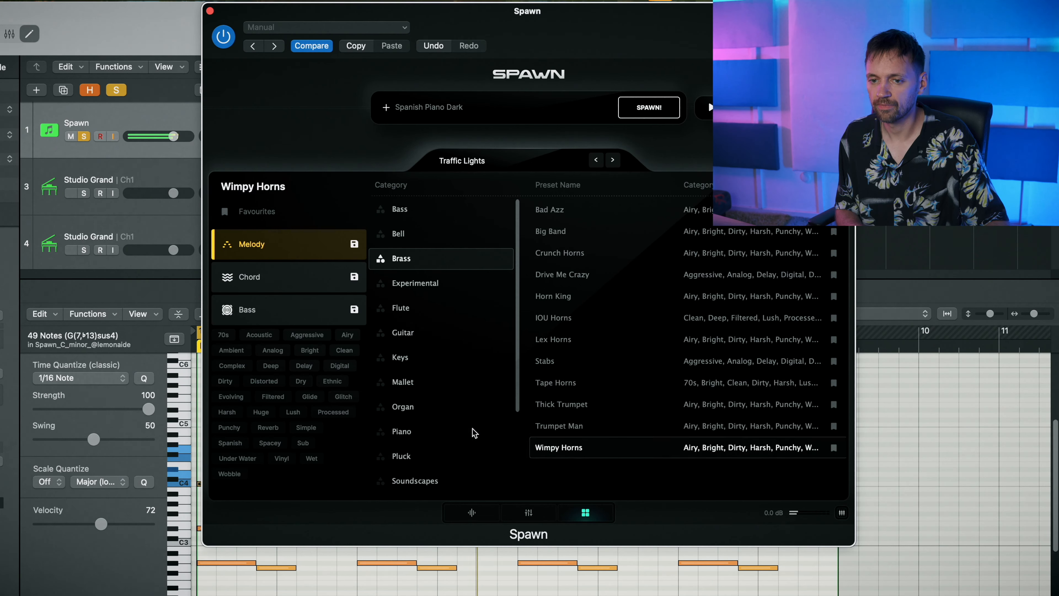
Audition the experimental preset Messy Multikey and the pluck presets Wiggle, Worble and Burnt Plucks on the Melody layer
click(417, 283)
click(579, 216)
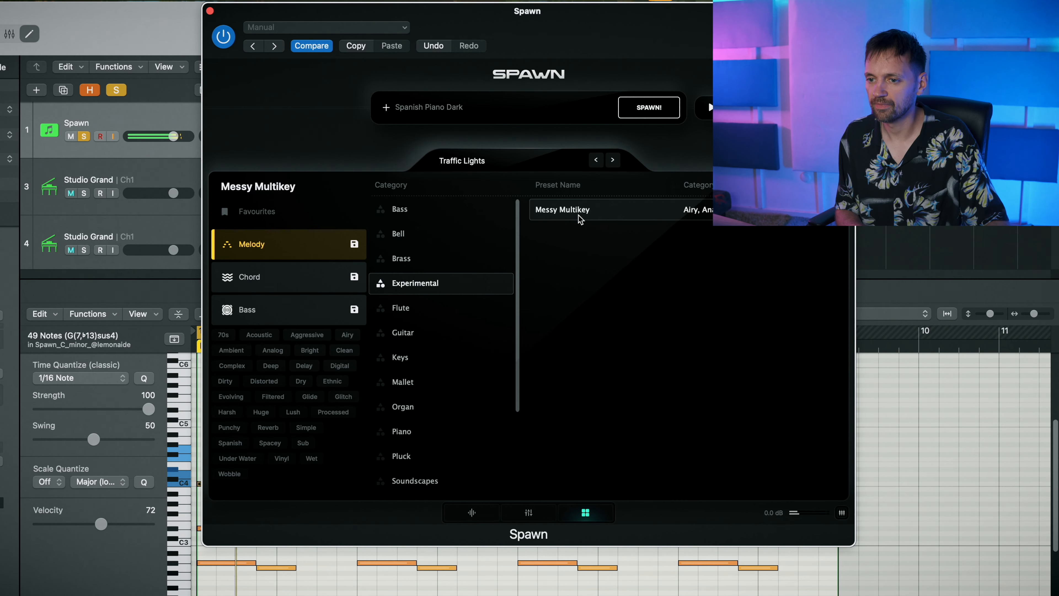
click(421, 456)
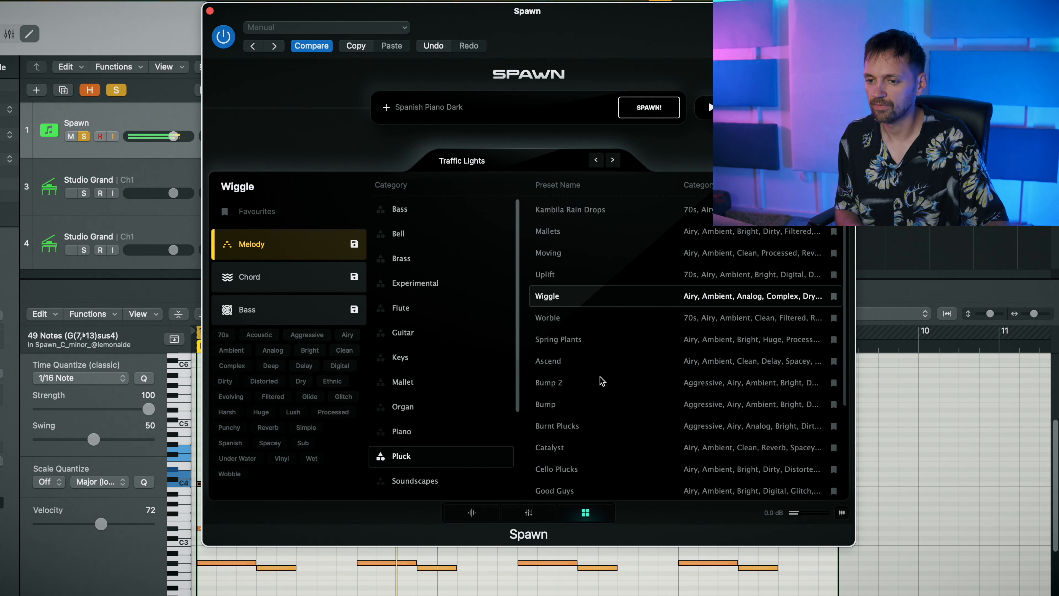
click(579, 322)
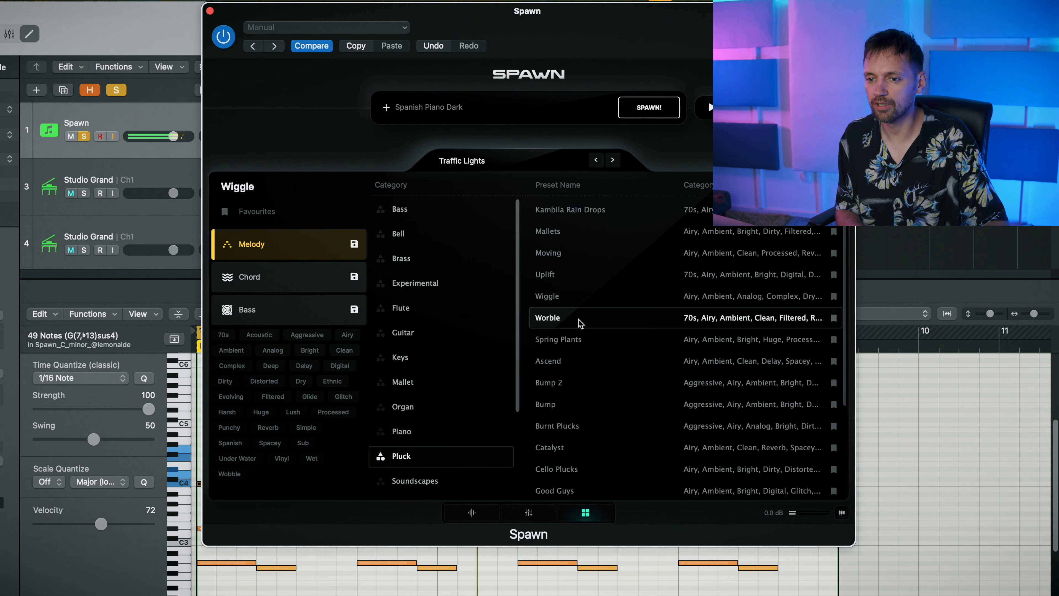
click(583, 423)
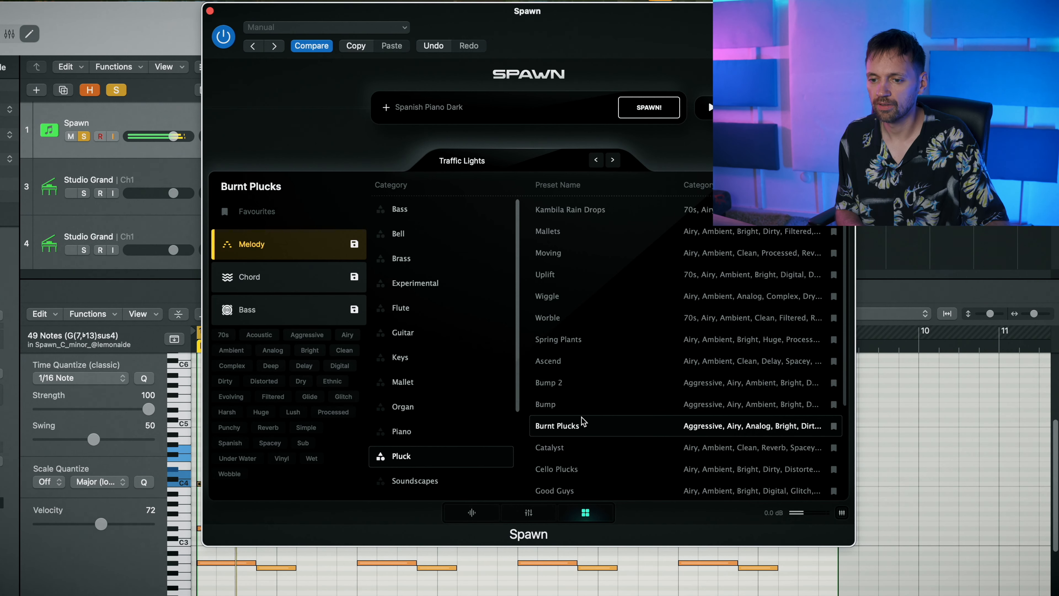
Audition the Velocity, Video Game and Zen pluck presets on the Melody layer
scroll(602, 475, down, 5)
click(596, 448)
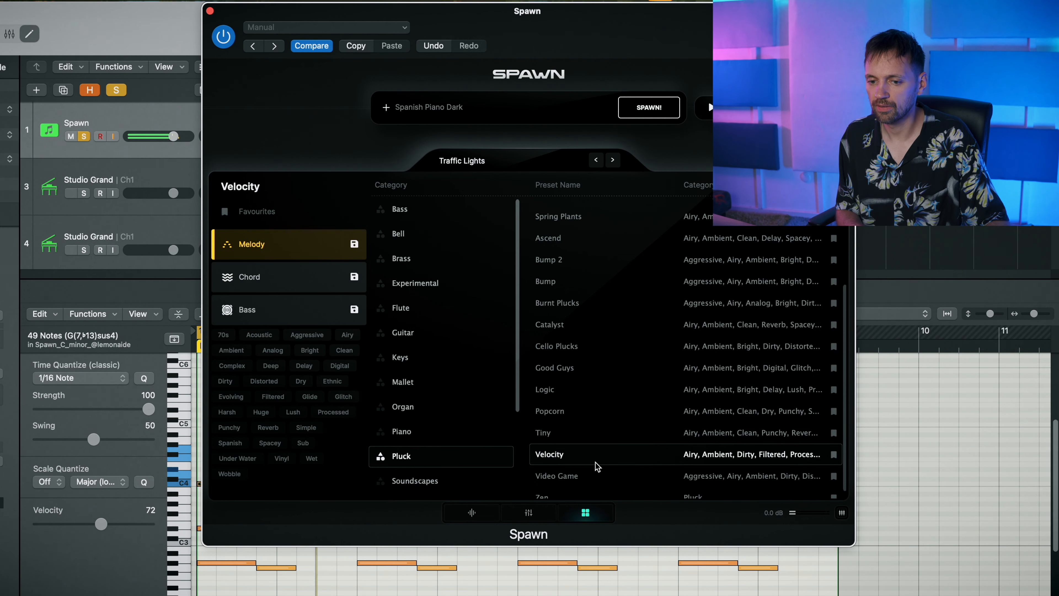
click(597, 466)
click(569, 490)
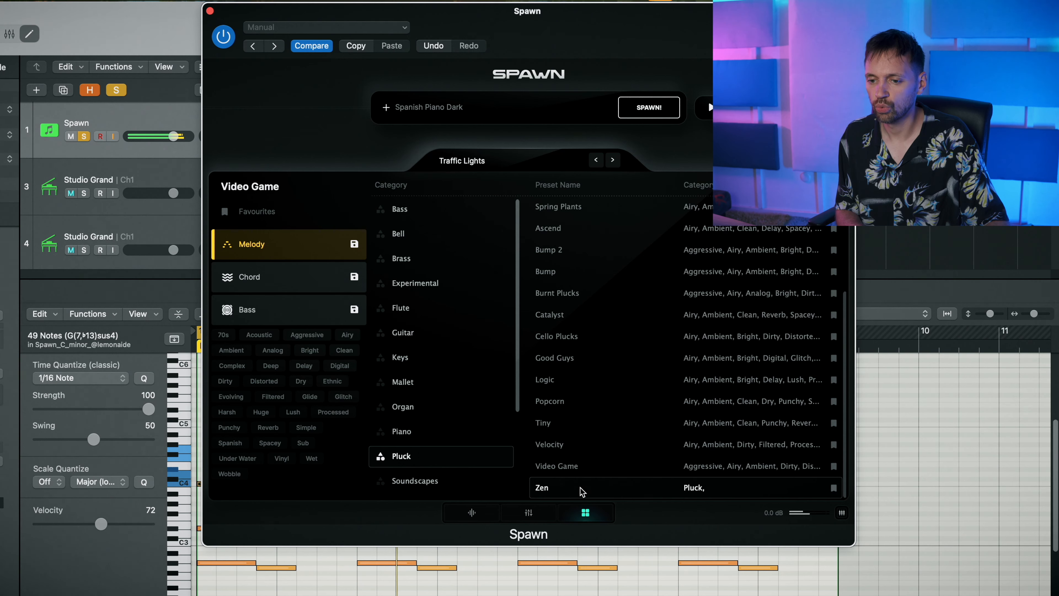
Audition the Tiny, Popcorn, Logic, Good Guys, Cello Plucks and Bump 2 pluck presets on the Melody layer
click(583, 430)
click(593, 401)
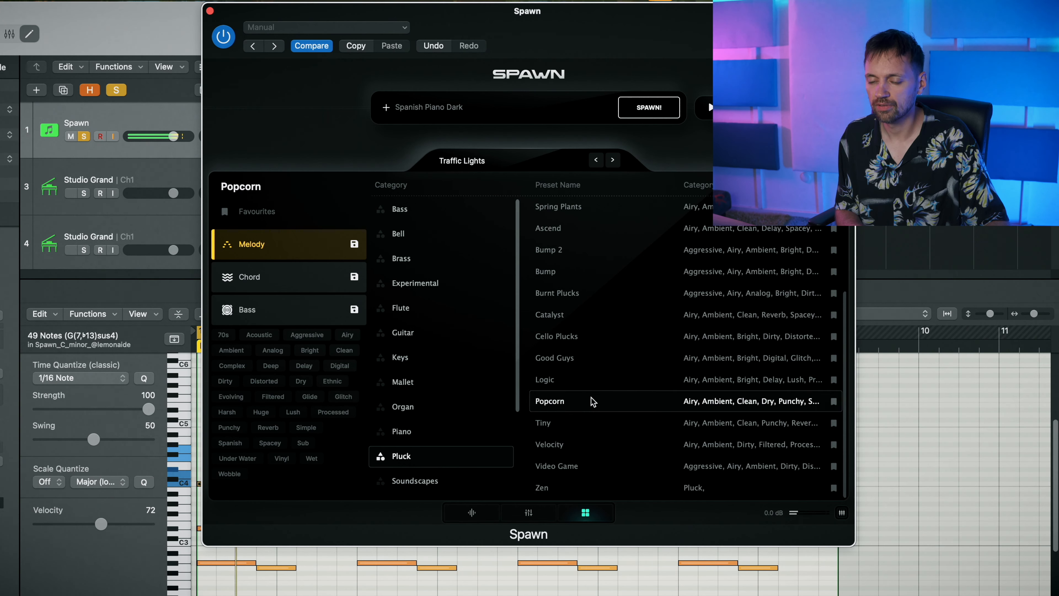
click(594, 380)
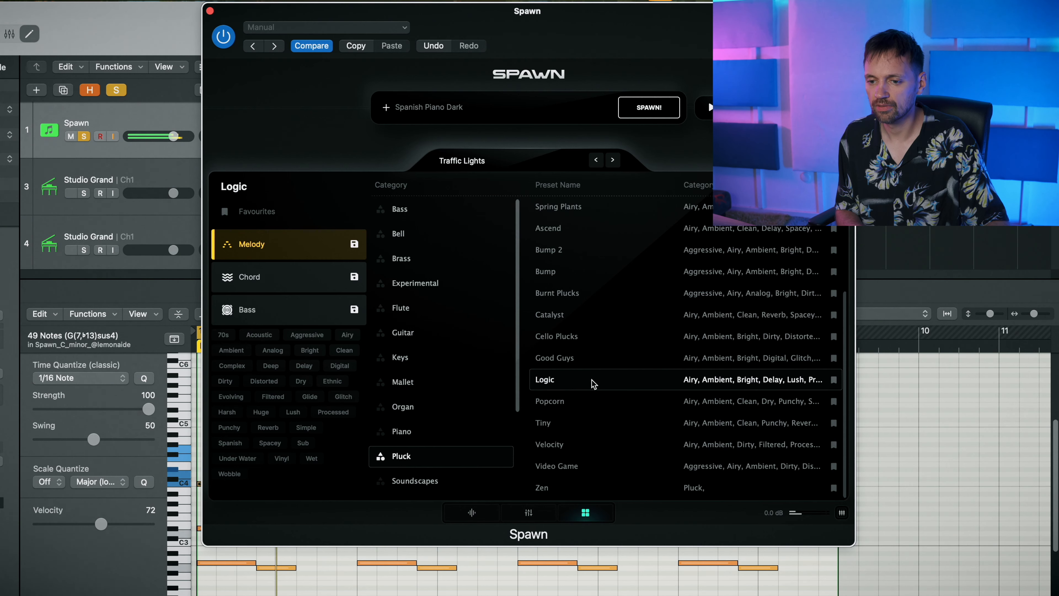
click(596, 364)
click(602, 335)
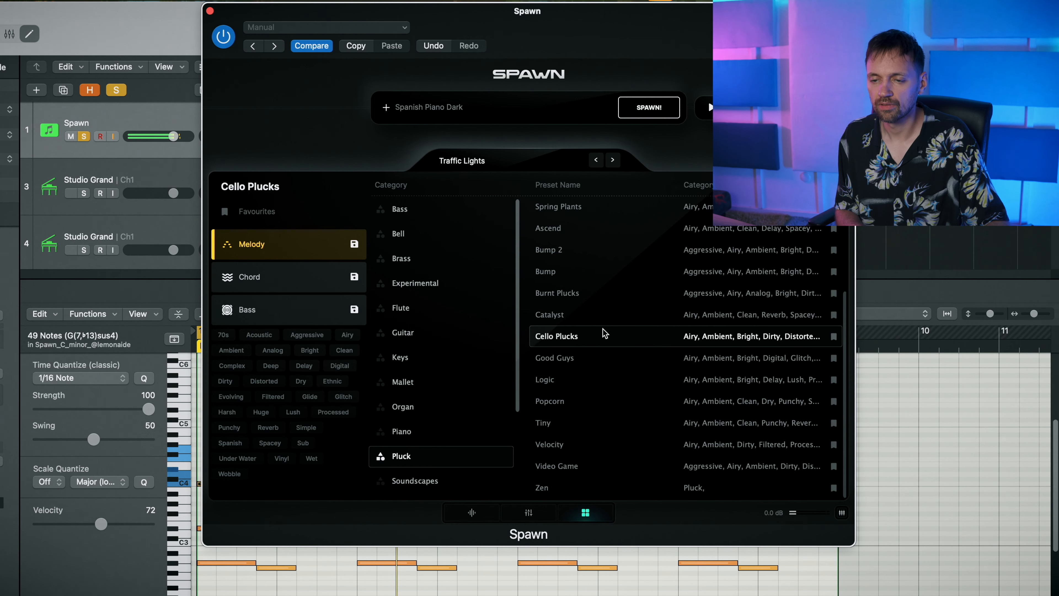
scroll(604, 334, up, 2)
click(587, 294)
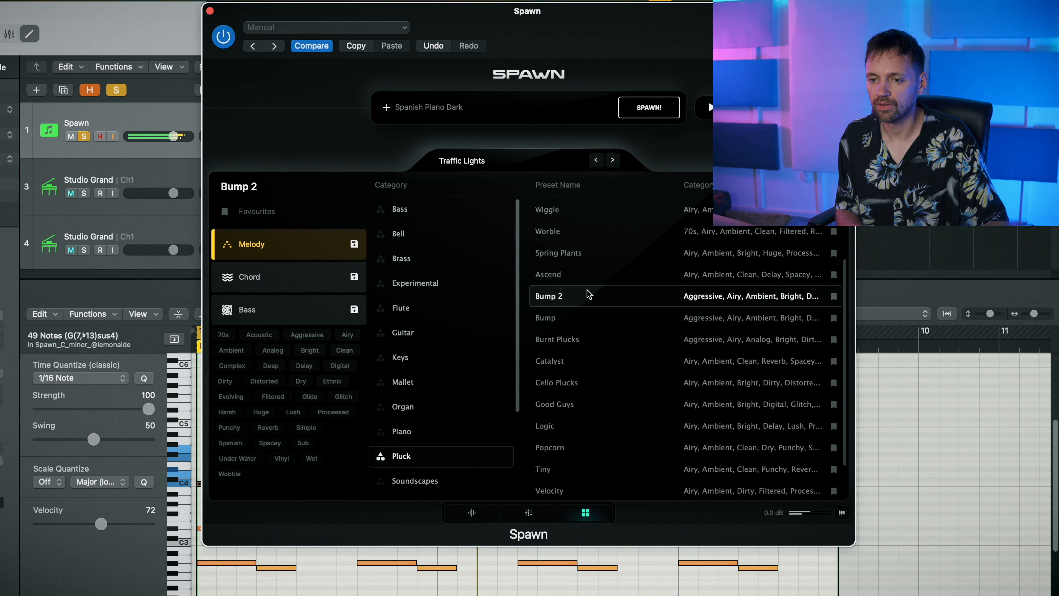
Change the Melody layer to the Uplift pluck preset after trying Bump 2 and Spring Plants
click(584, 316)
click(586, 302)
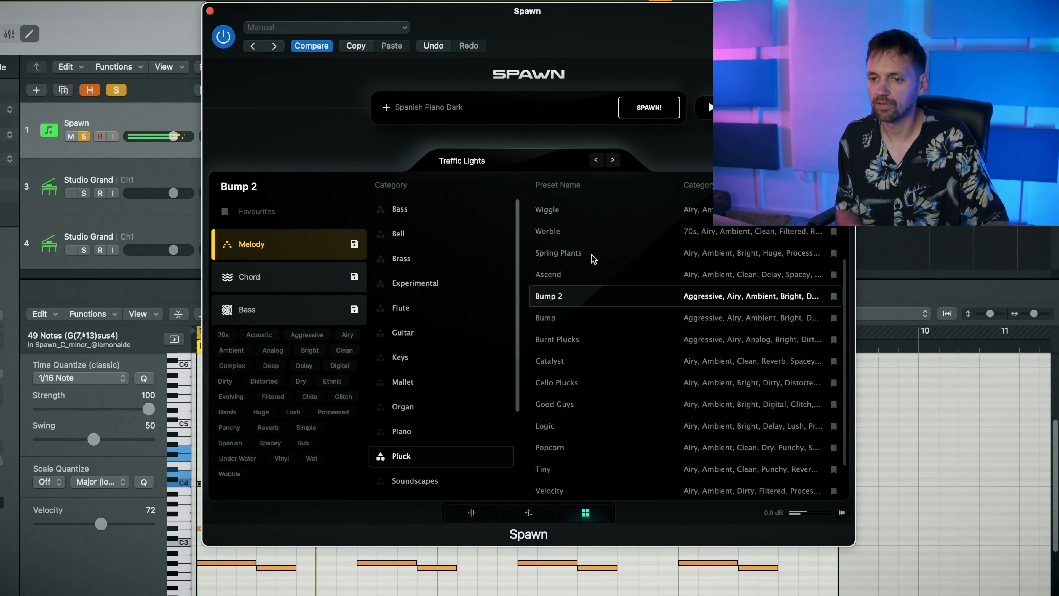
click(622, 252)
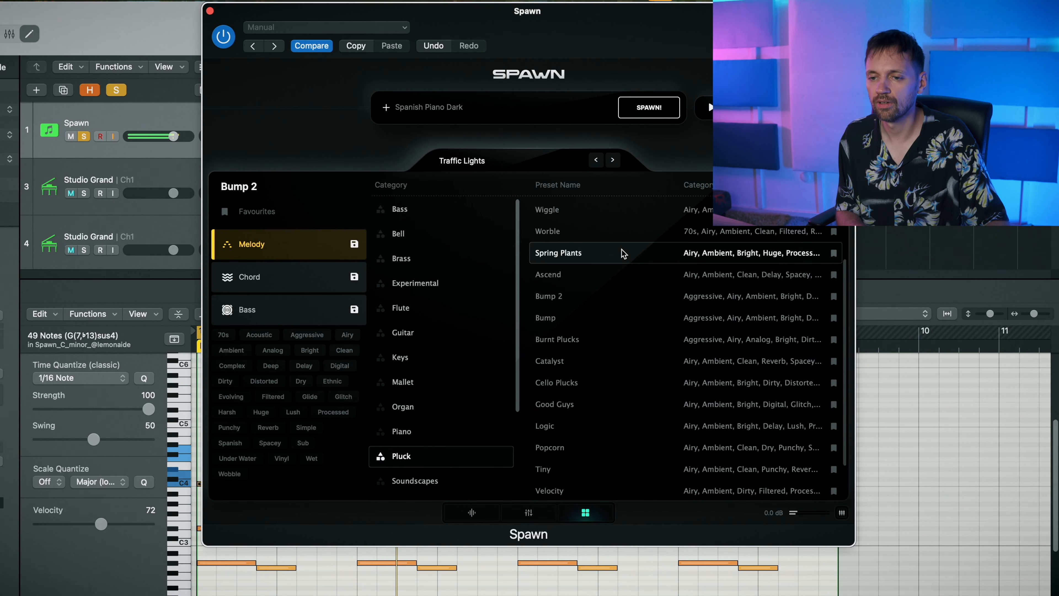
scroll(621, 252, up, 2)
click(621, 245)
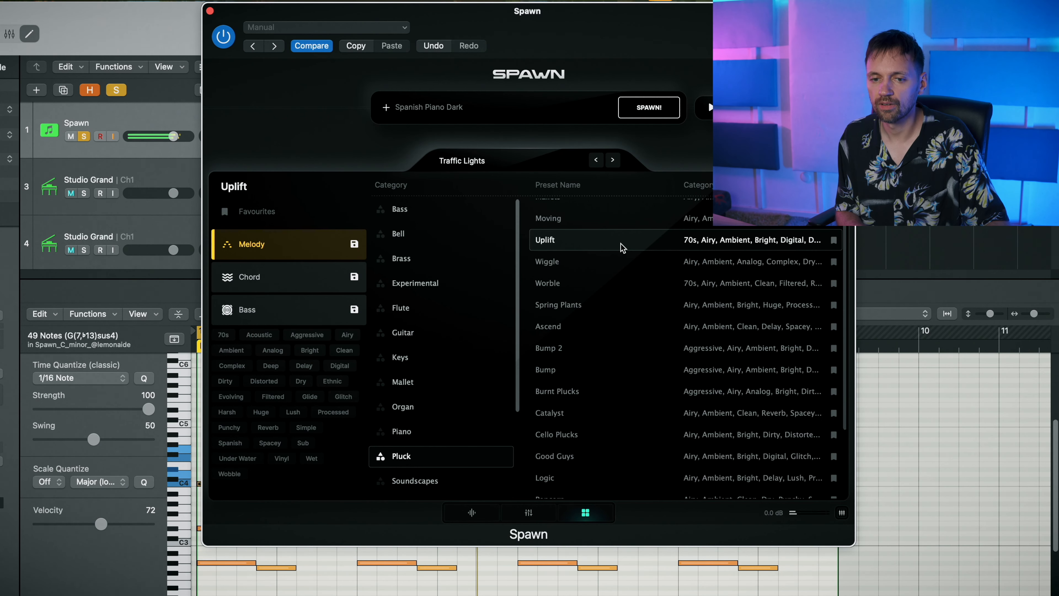
scroll(450, 463, down, 2)
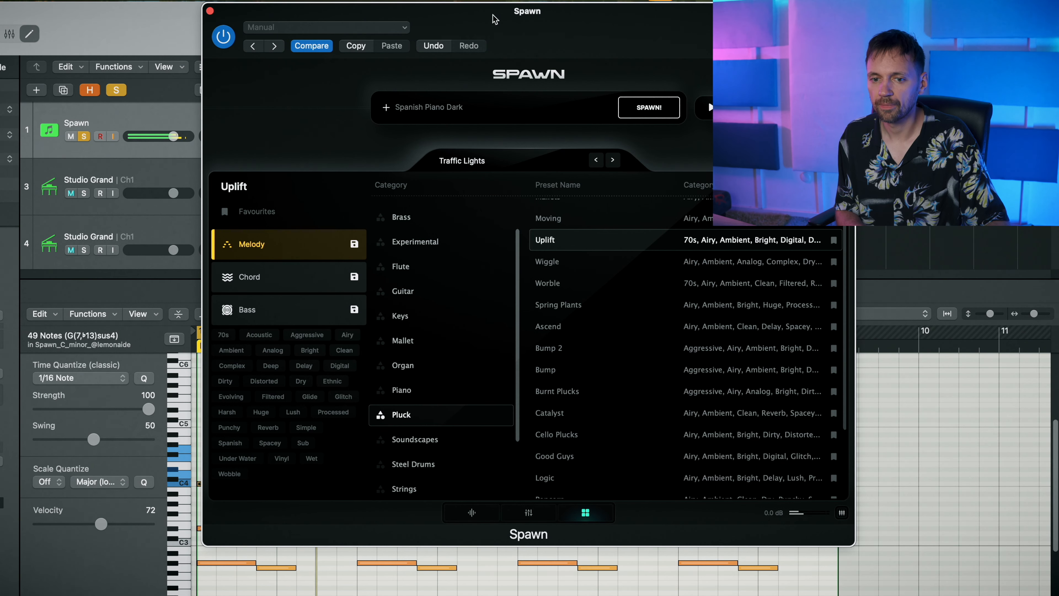
Lower the Melody layer's volume to -33.2 dB in Spawn's main view and close the plug-in window
click(528, 512)
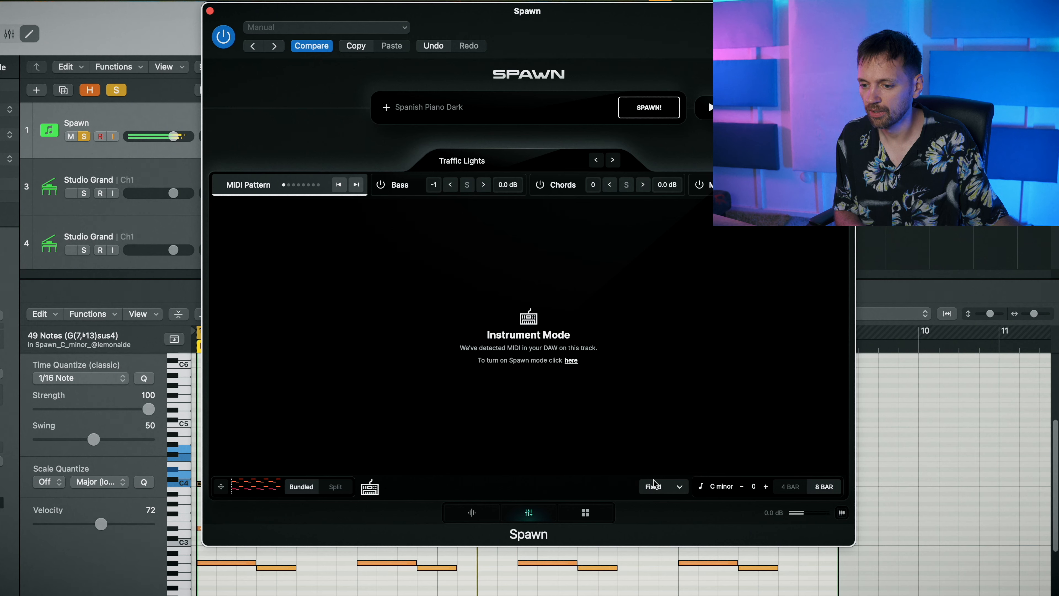
click(487, 519)
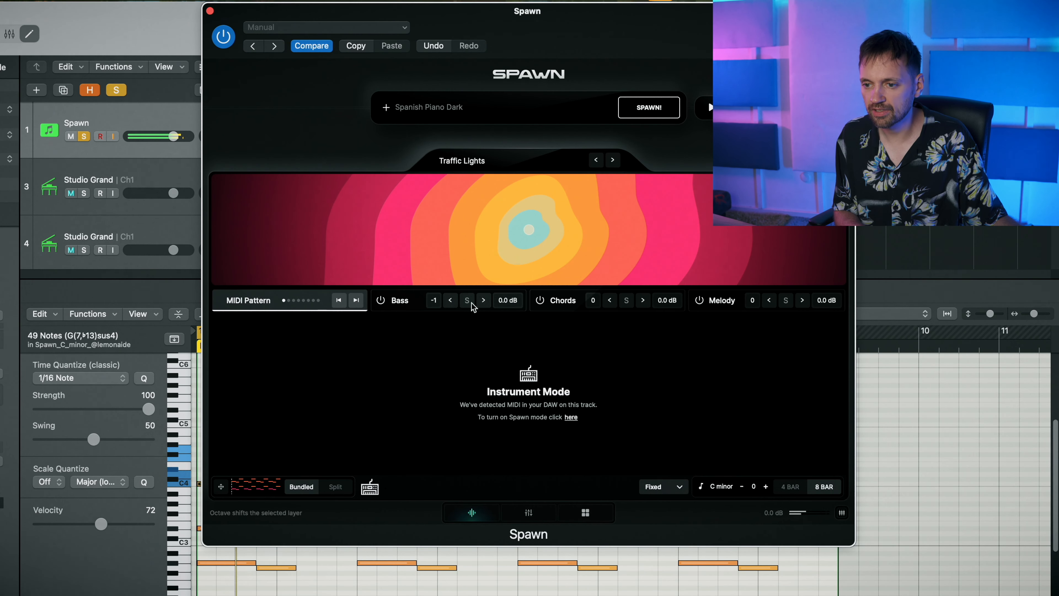
click(728, 312)
drag(830, 305, 824, 308)
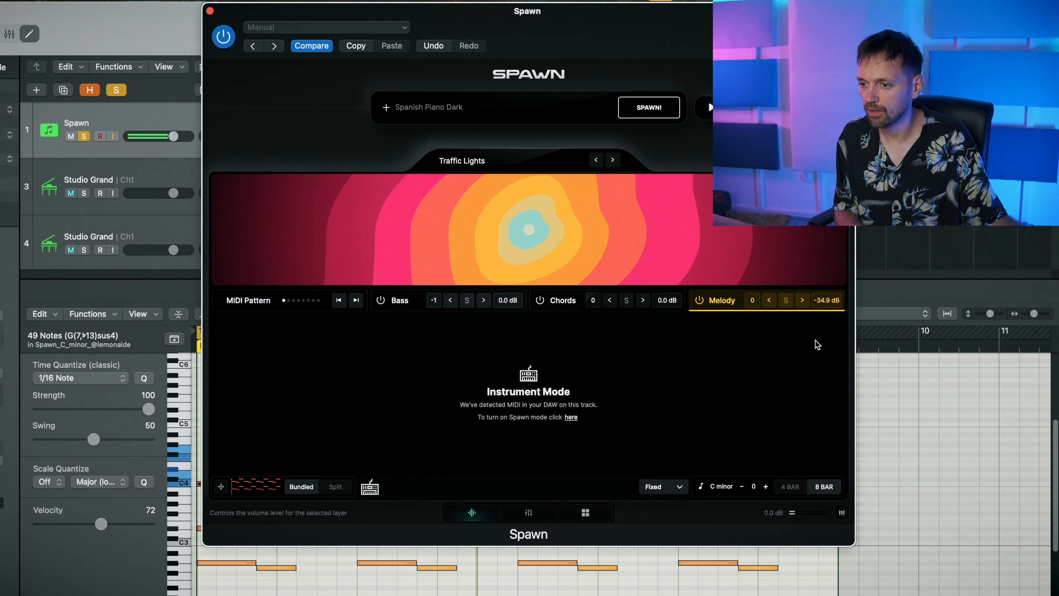
drag(817, 345, 817, 341)
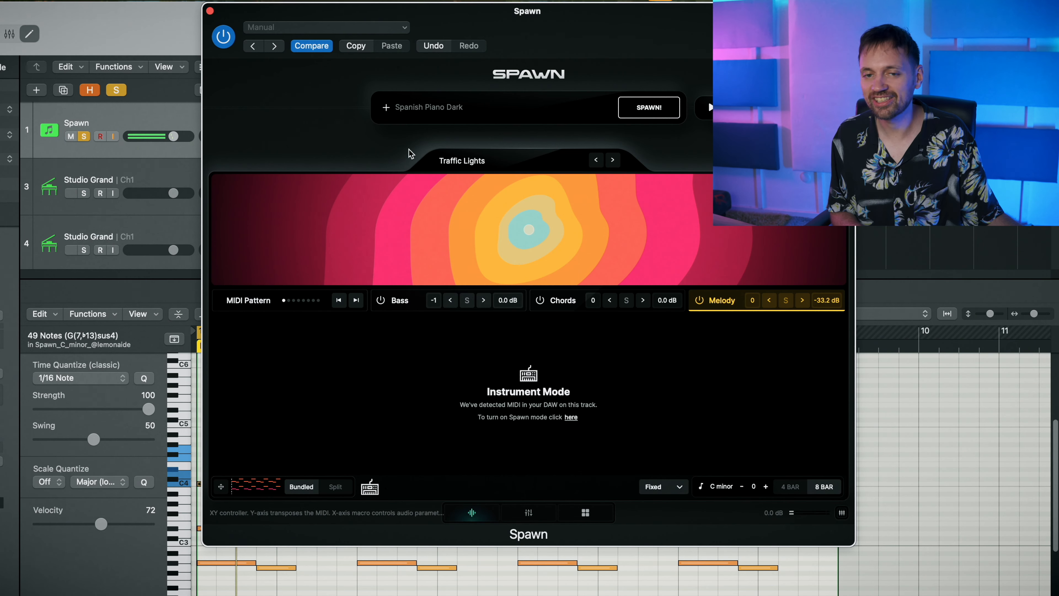
click(210, 11)
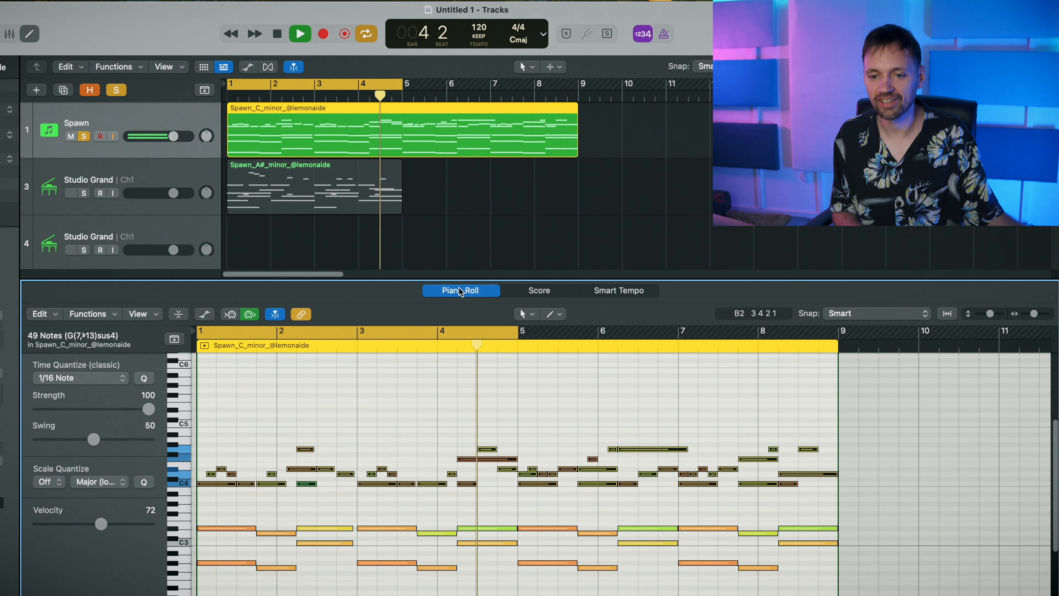
Stop playback, duplicate the Spawn track and copy its C minor region onto the new track
key(space)
key(e)
key(super+d)
drag(275, 143, 265, 190)
key(e)
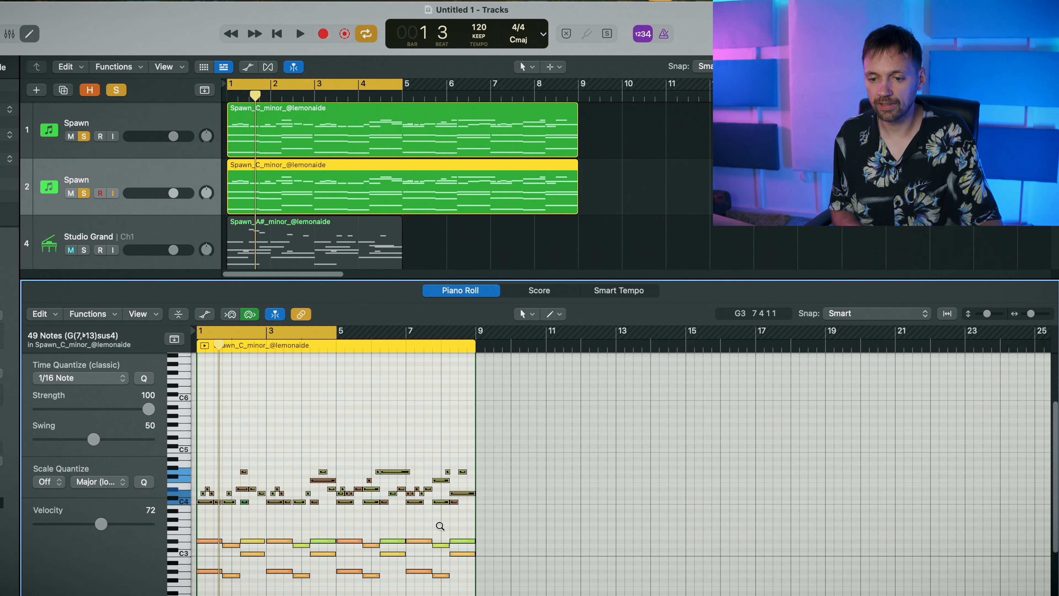
Delete the chord and bass notes from the copied region and the melody notes from the original region
drag(503, 500, 238, 592)
key(Delete)
key(Up)
drag(489, 504, 95, 584)
key(Delete)
key(super+z)
drag(507, 442, 179, 504)
key(Delete)
Play back the split parts and compare the two Spawn tracks by toggling their solo states
key(space)
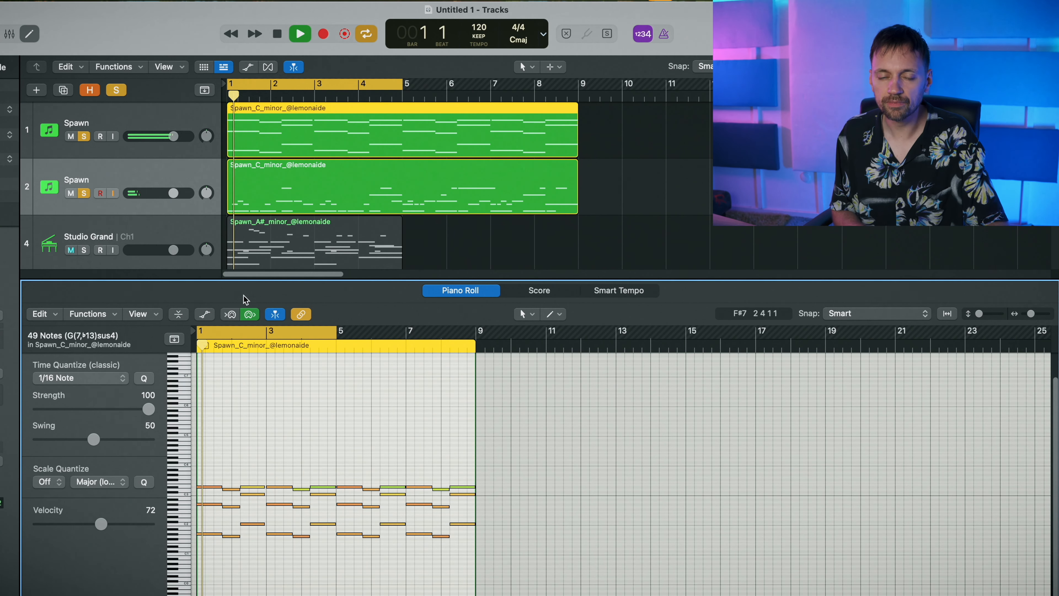
click(85, 192)
click(85, 192)
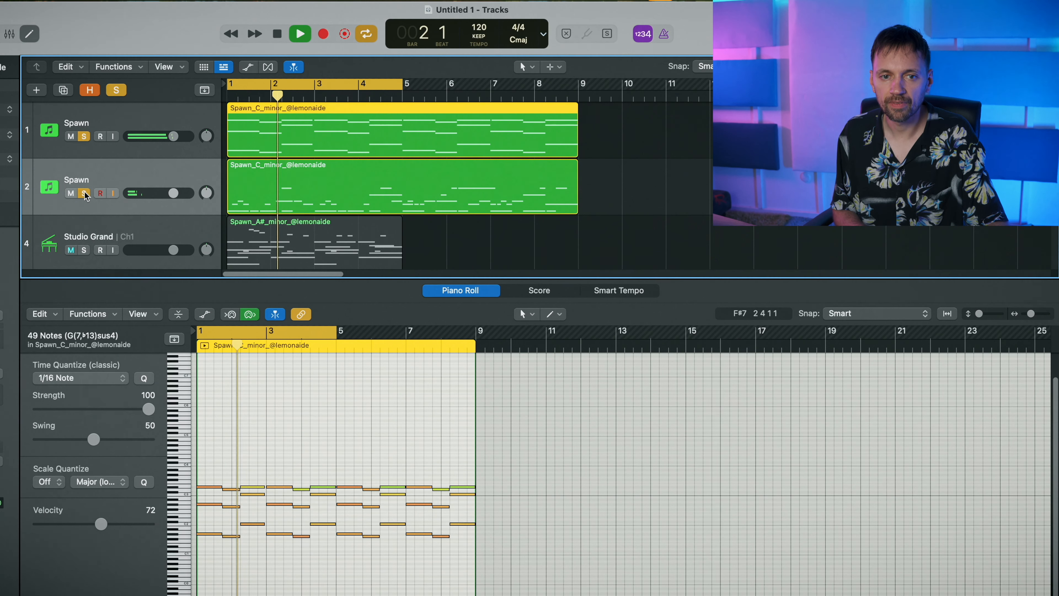
click(84, 137)
click(102, 184)
click(85, 192)
click(86, 193)
click(85, 137)
Raise the second Spawn track's volume and insert a stereo ValhallaVintageVerb on it, adjusting the reverb's mix and decay
drag(172, 193, 188, 193)
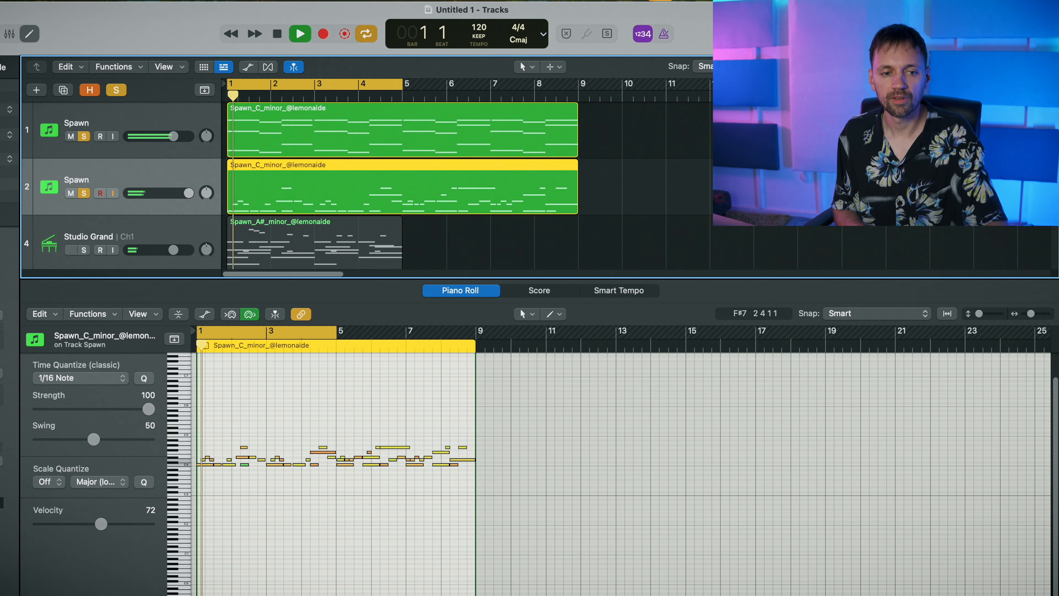
click(2, 391)
text(re)
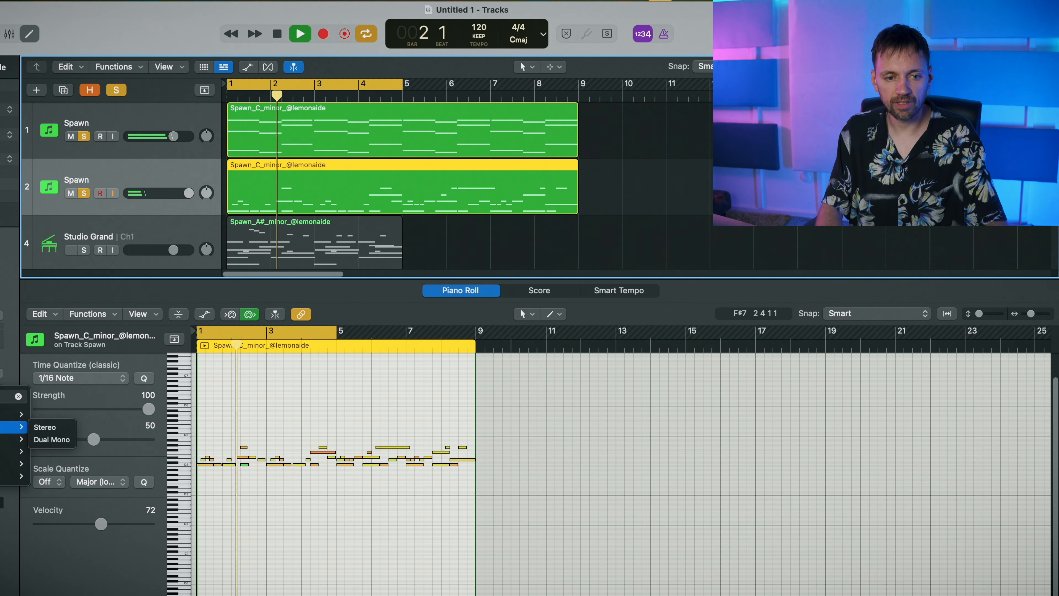
key(Down)
key(Right)
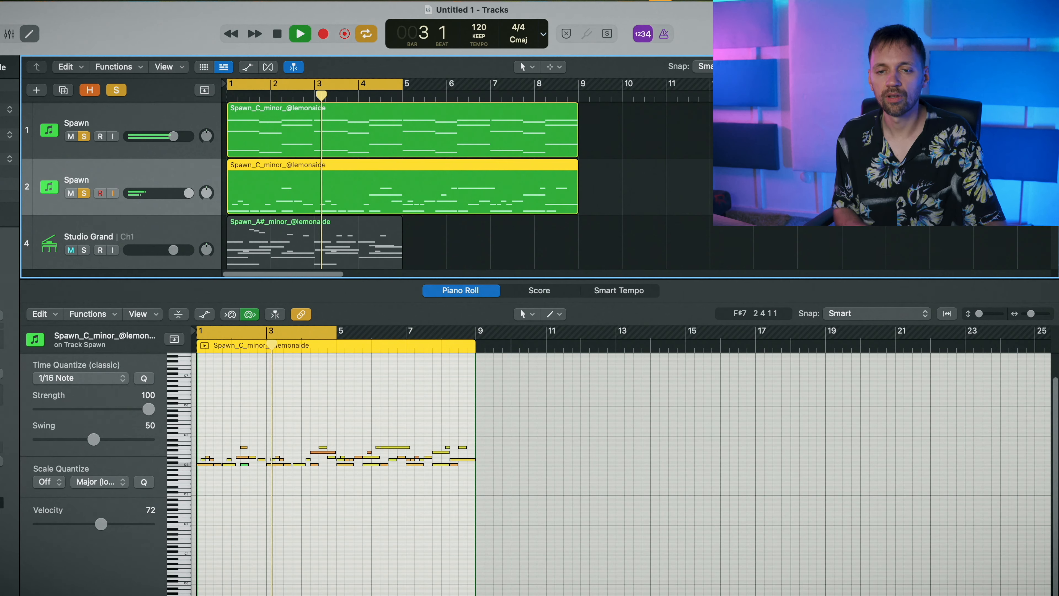
key(Return)
drag(286, 312, 309, 300)
mouse_move(356, 350)
mouse_down()
mouse_move(359, 331)
mouse_move(357, 341)
mouse_up()
Transpose all melody notes in the second track's region down an octave and set that track's volume to -2.9 dB
click(250, 163)
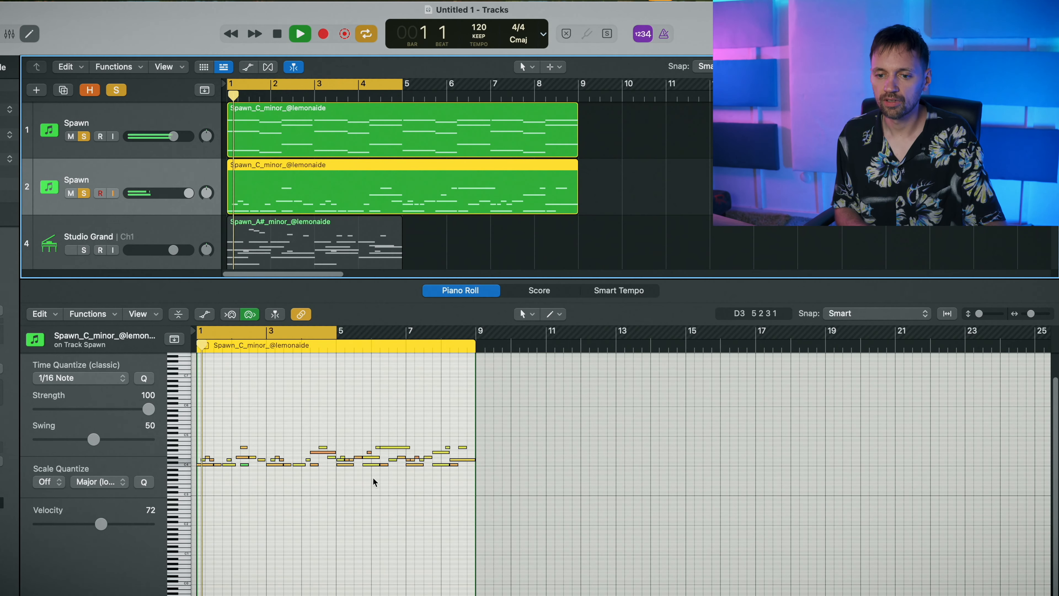
key(super+a)
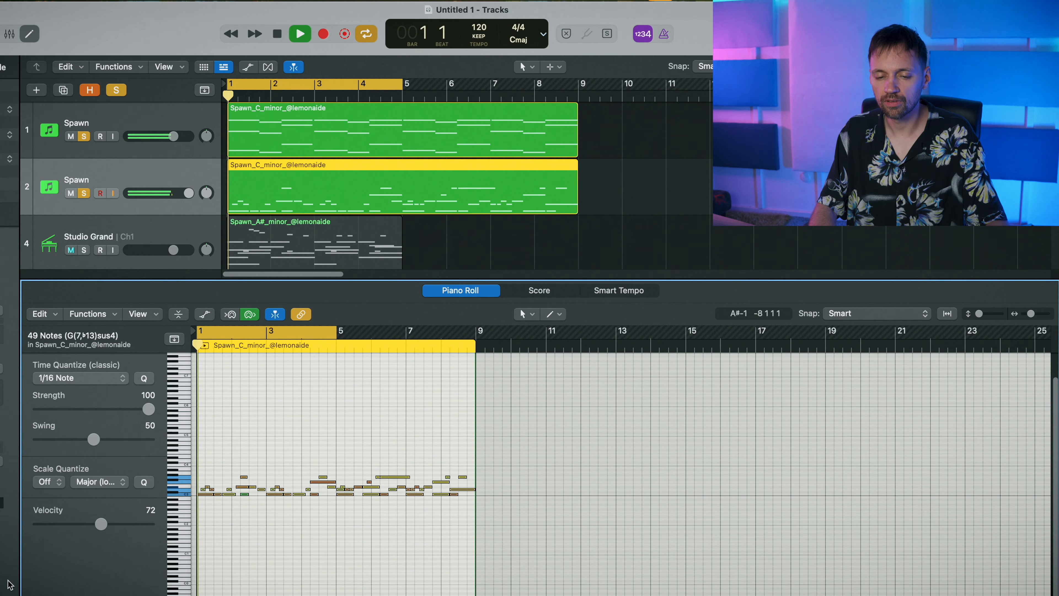
drag(187, 194, 165, 194)
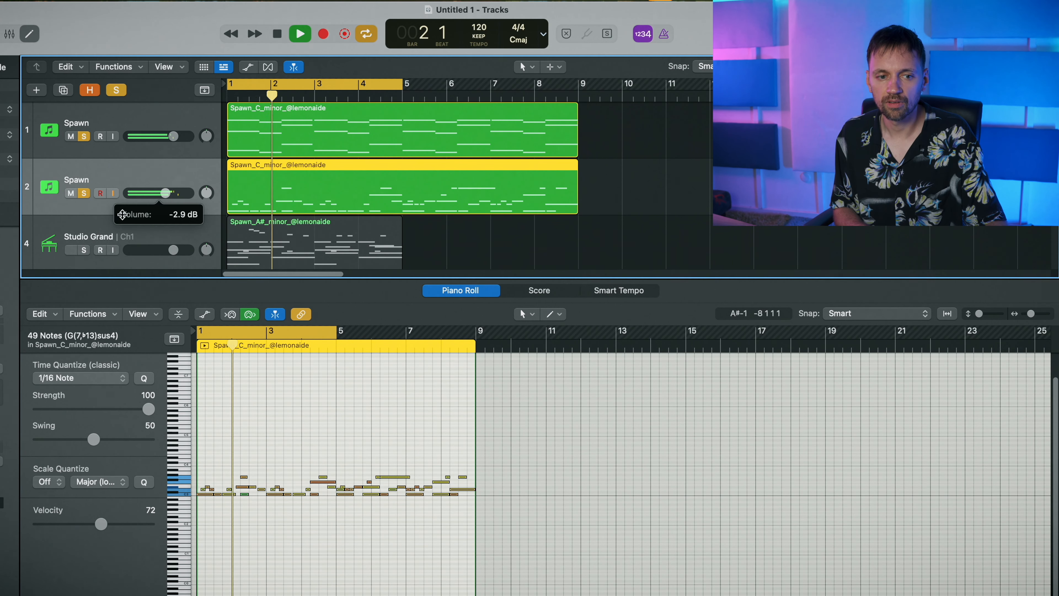
Set the second Spawn track's ValhallaVintageVerb decay to 1.64 s and close the reverb window
click(1, 393)
drag(360, 297, 361, 327)
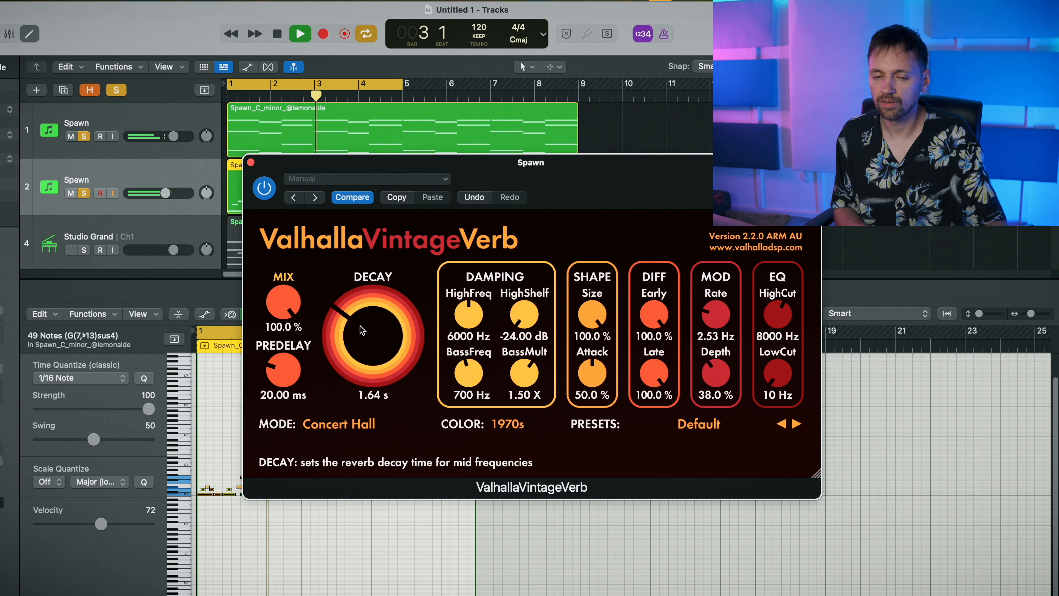
click(251, 163)
Try the melody notes in lower and higher octaves, settle one octave up, and restart playback
drag(538, 465, 172, 574)
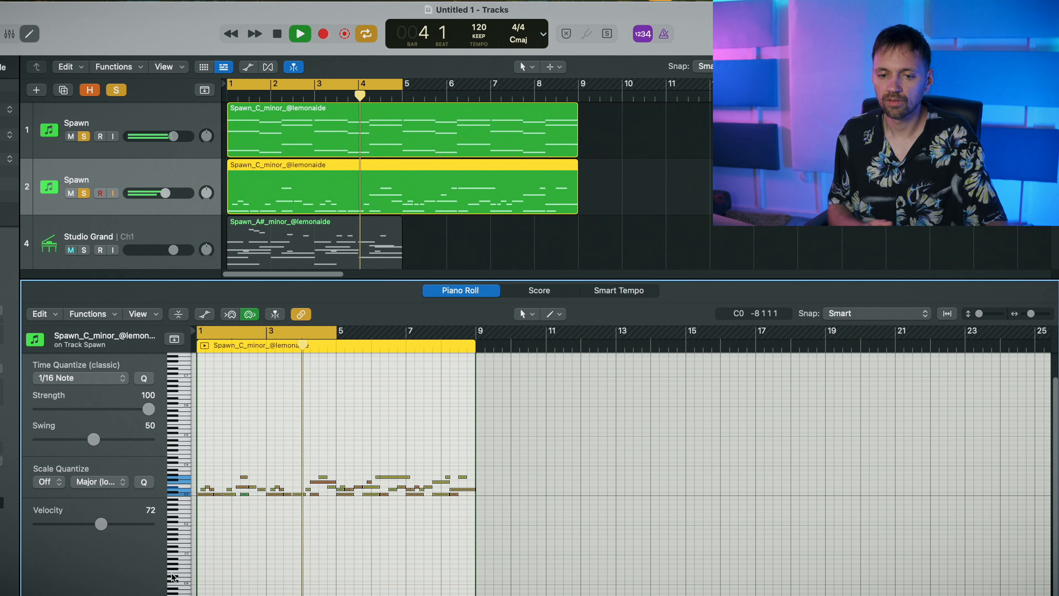
key(alt+shift+Down)
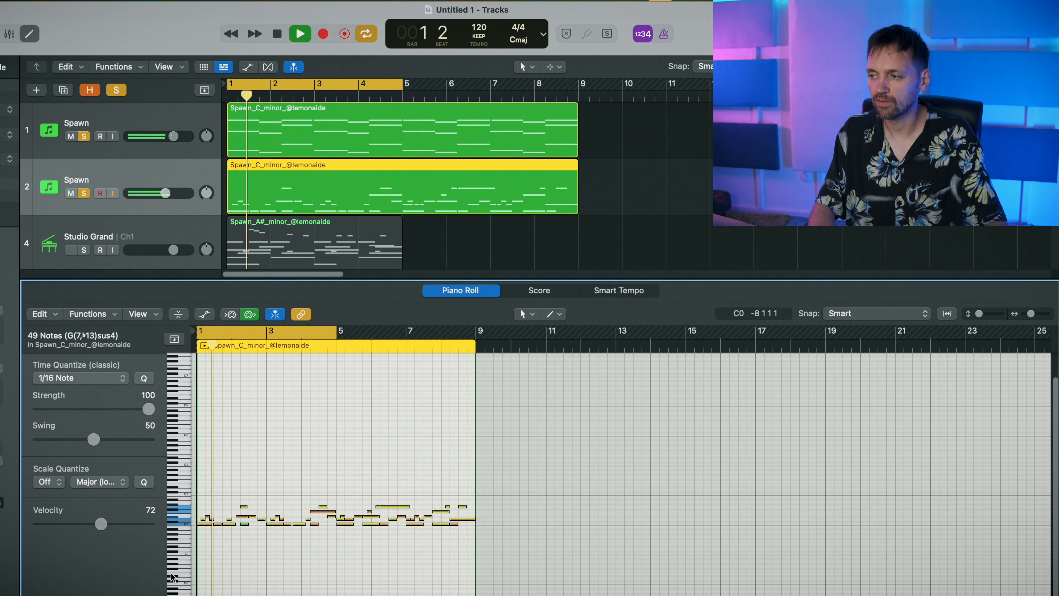
key(alt+shift+Up)
key(alt+shift+Up)
key(alt+shift+Up)
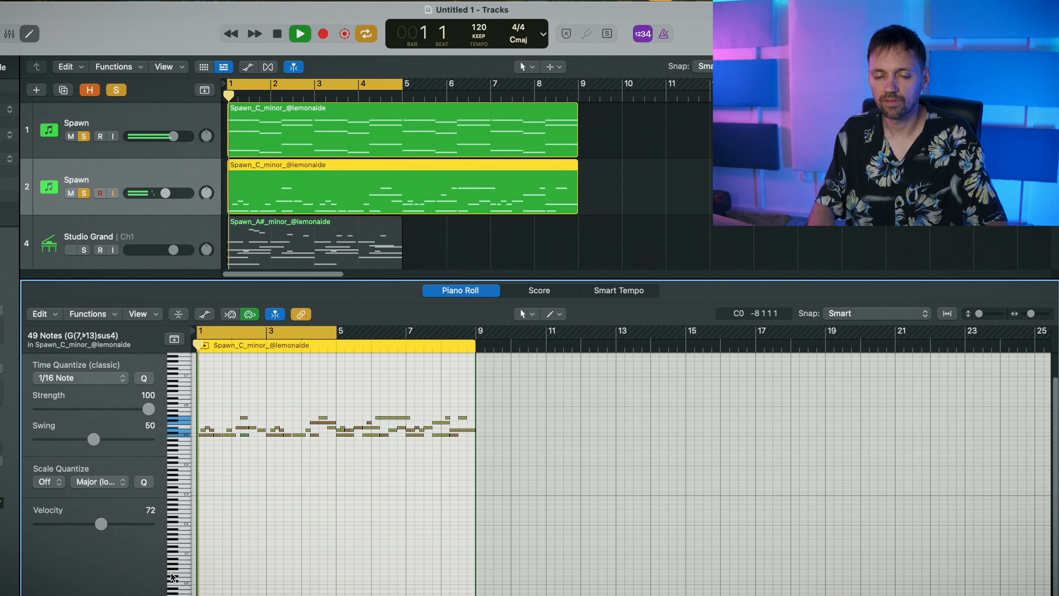
key(alt+shift+Down)
key(space)
key(space)
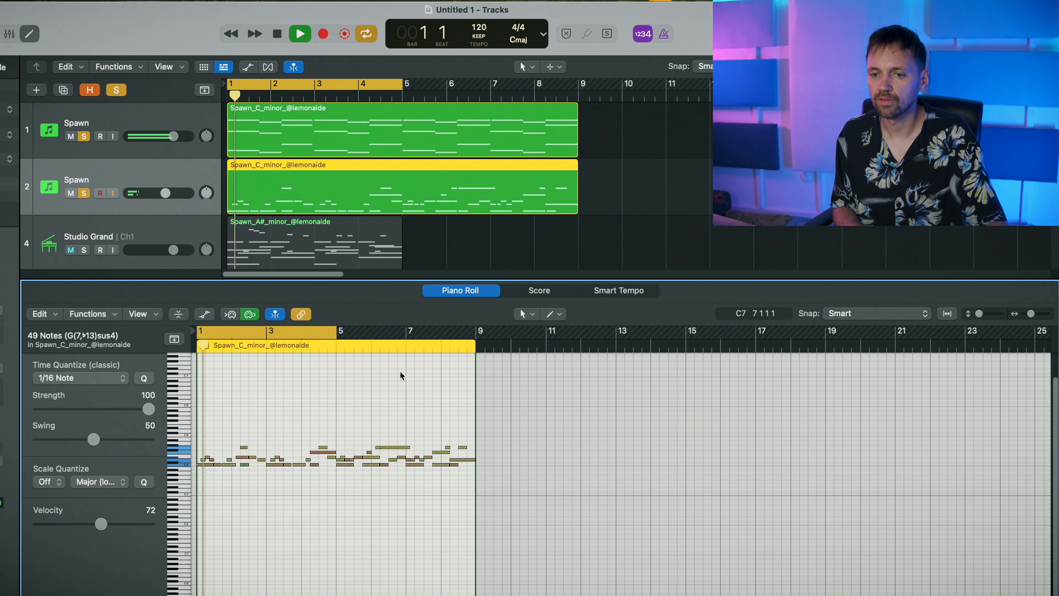
Close the note editor and set the cycle range from bar 1 to bar 5
key(e)
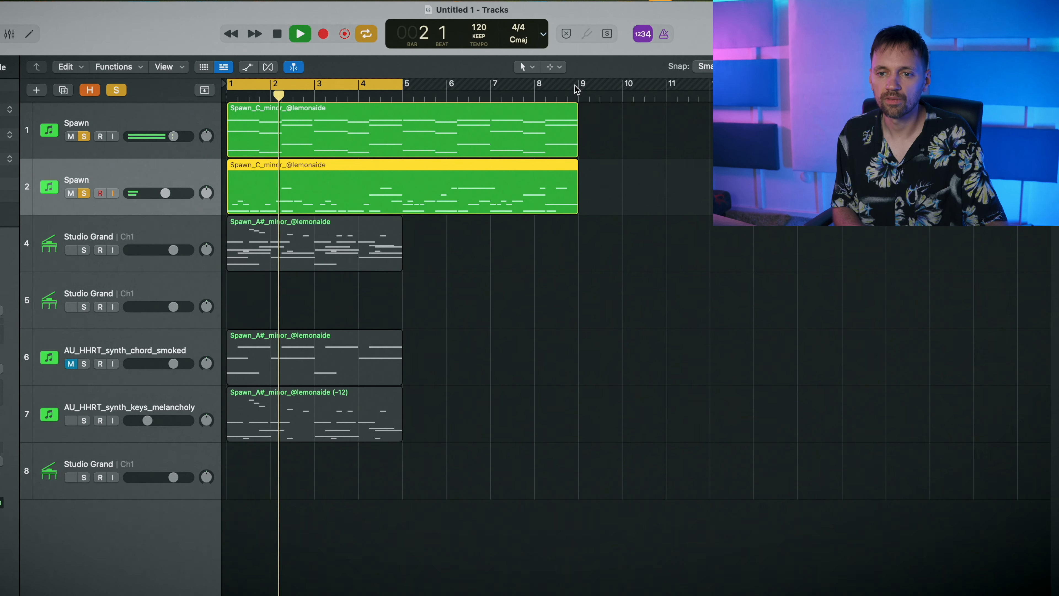
key(super+u)
click(391, 85)
drag(402, 85, 227, 85)
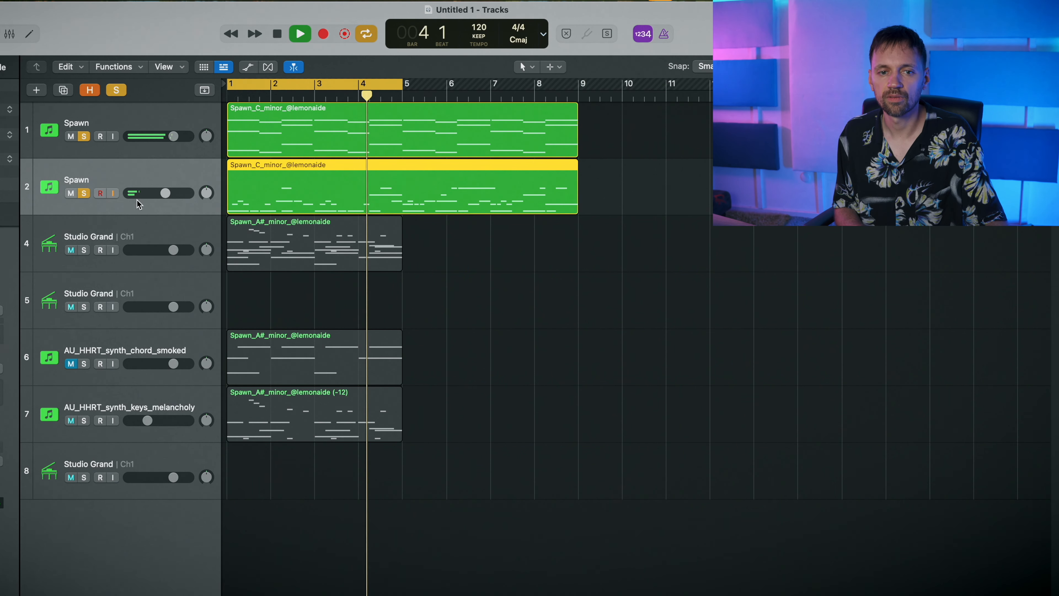
Play the three Spawn tracks together with the drum loop and turn off the Flex view
click(53, 119)
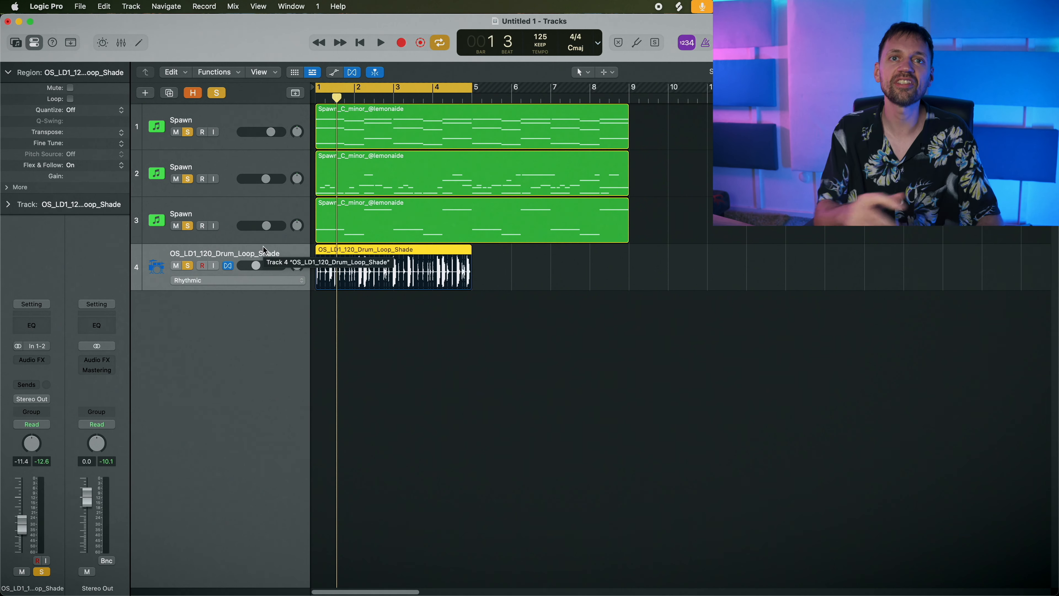
key(space)
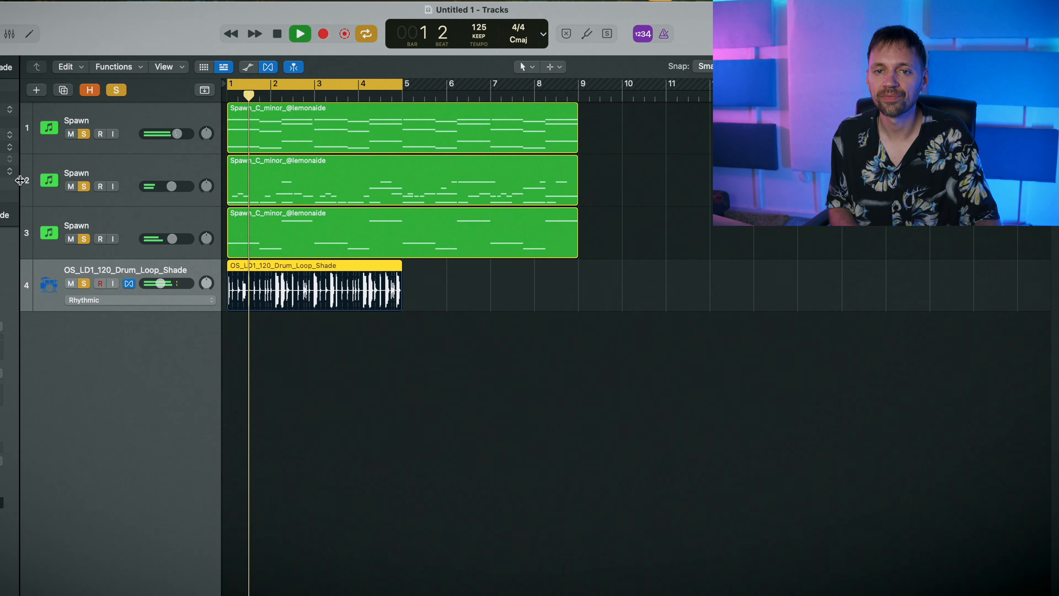
click(268, 67)
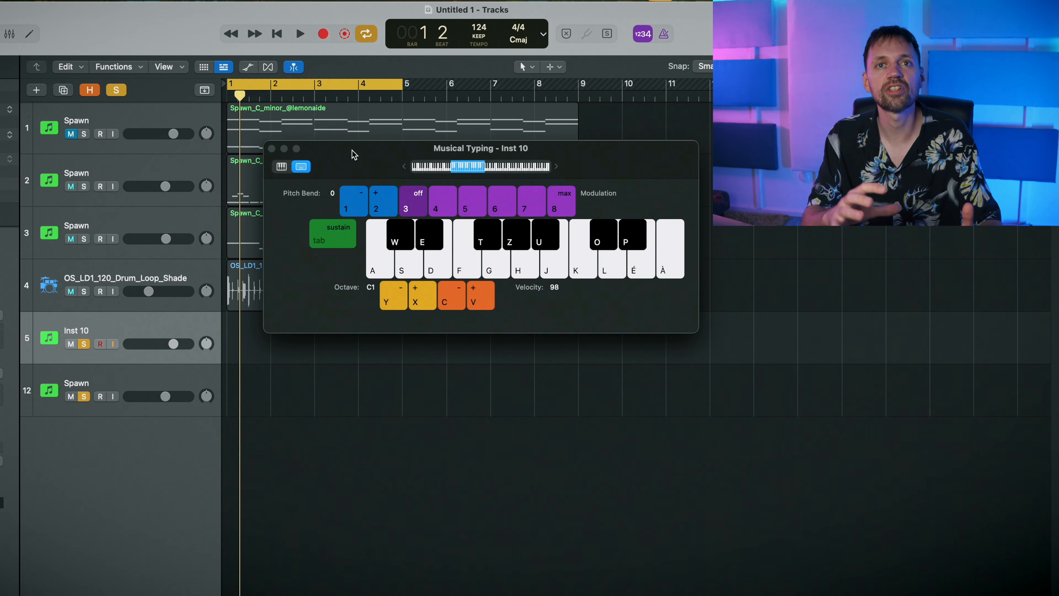
Lower the Musical Typing octave to C0 and play notes to audition the sound on the Inst 10 track
key(y)
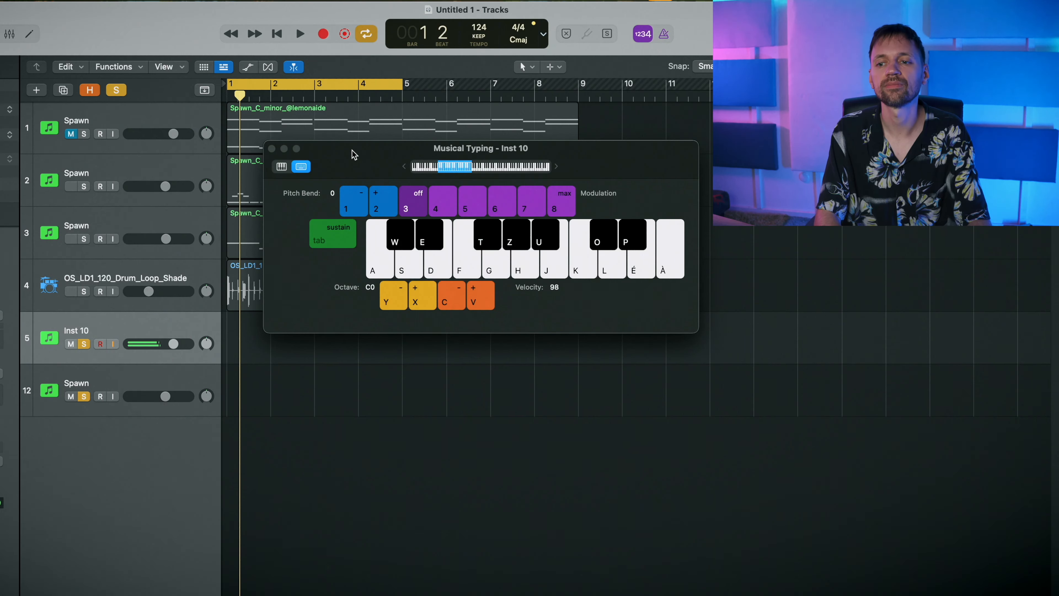
key(g)
key(p)
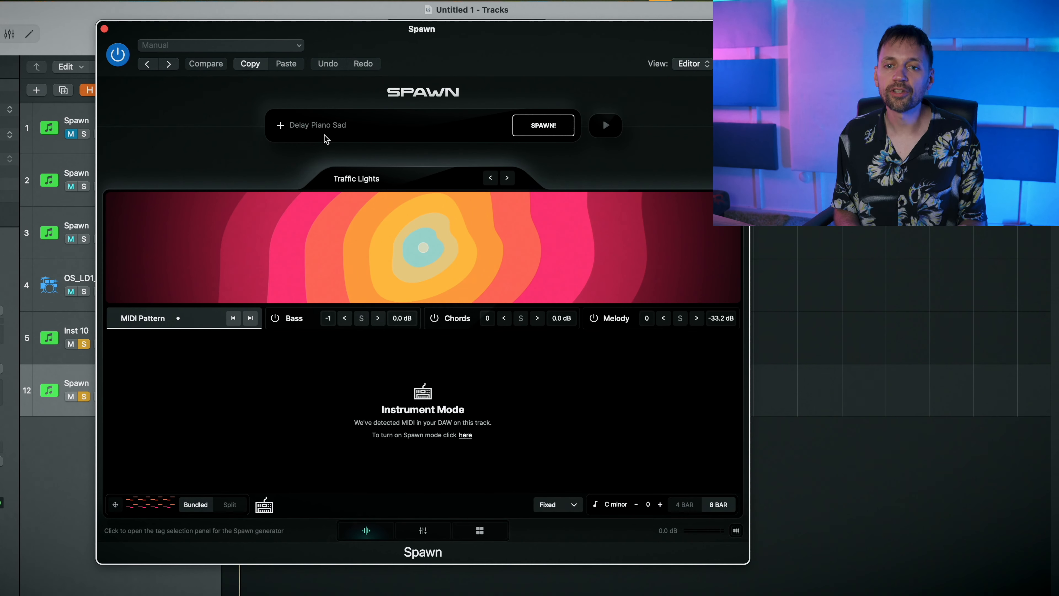
Show the tag selection for Spawn's generator and enable Key & Scale for the MIDI generation
click(307, 127)
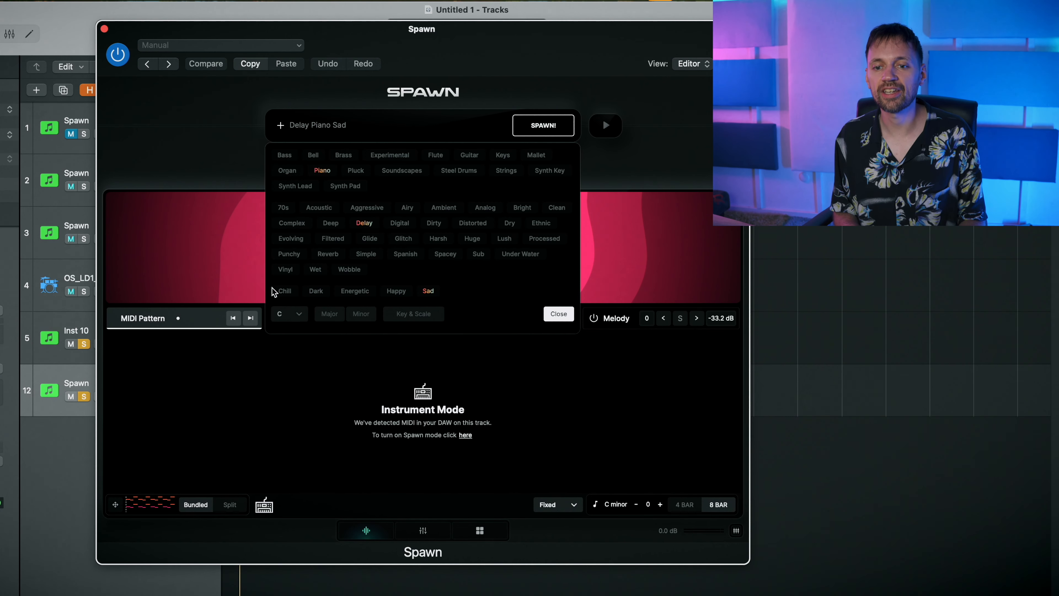
click(429, 314)
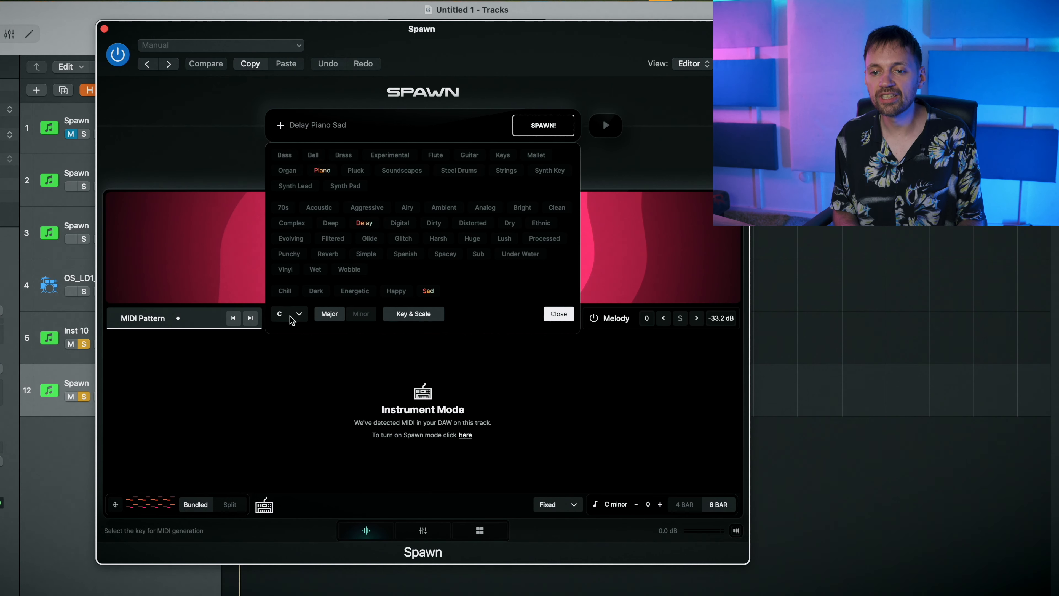